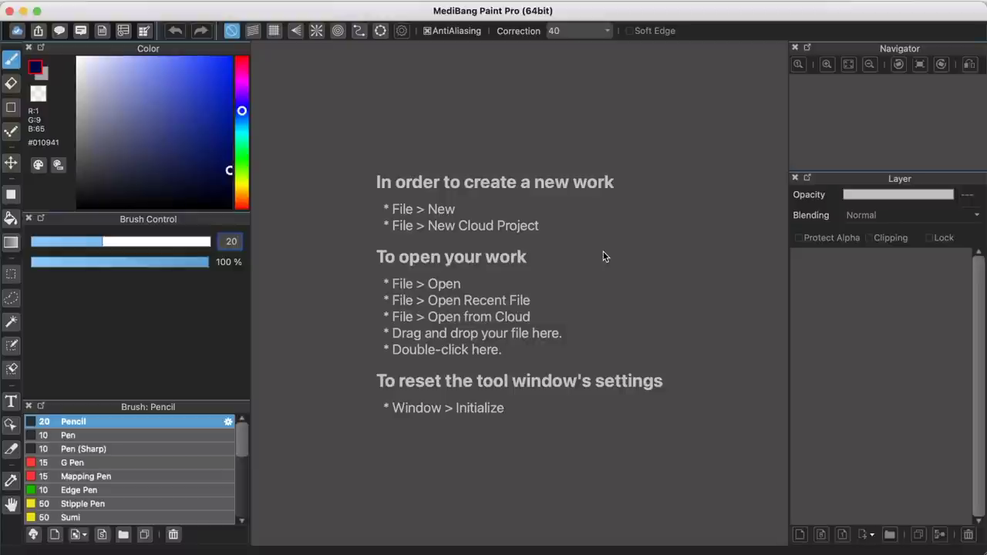
Bring up the Medibang Cloud Service start window and shift it slightly aside
click(153, 0)
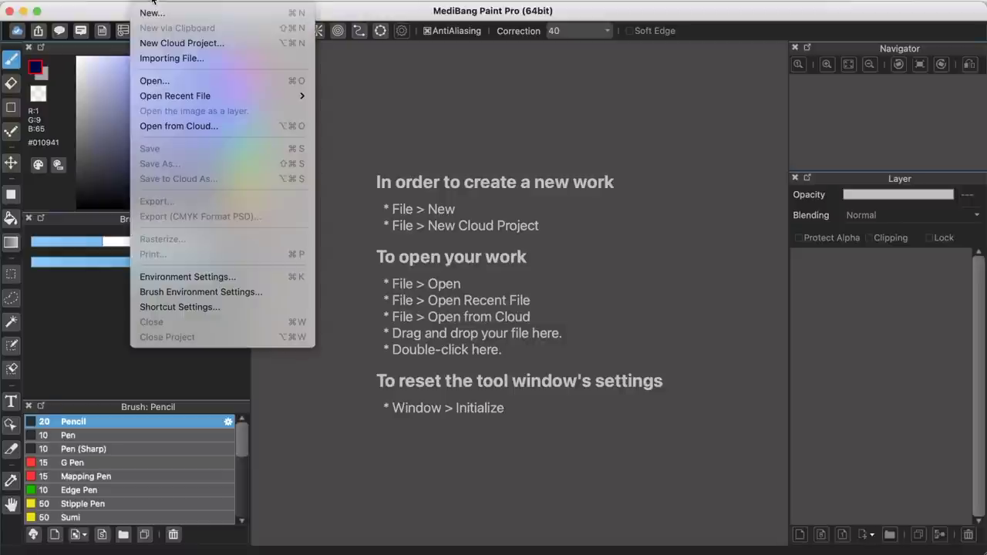
click(151, 1)
drag(286, 17, 273, 37)
click(316, 10)
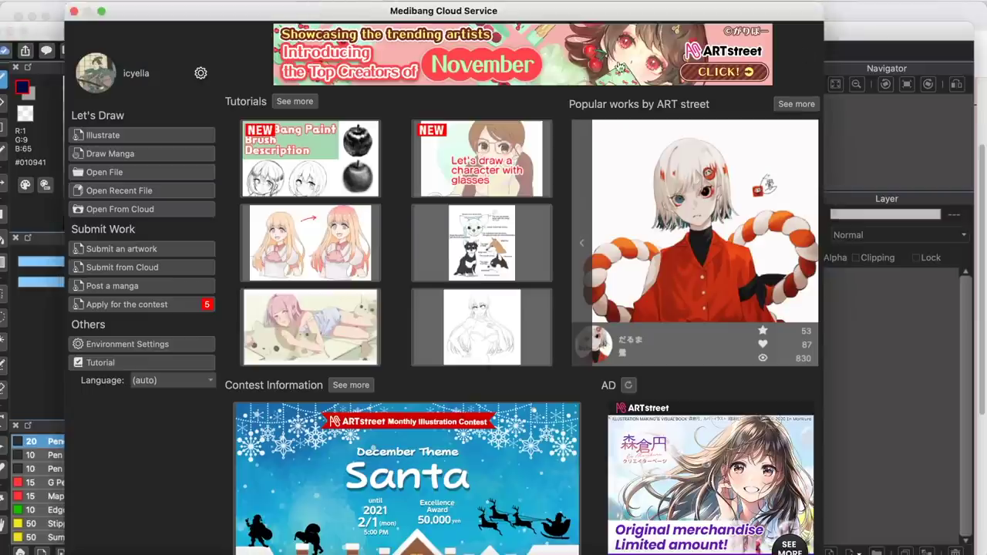
drag(165, 10, 196, 9)
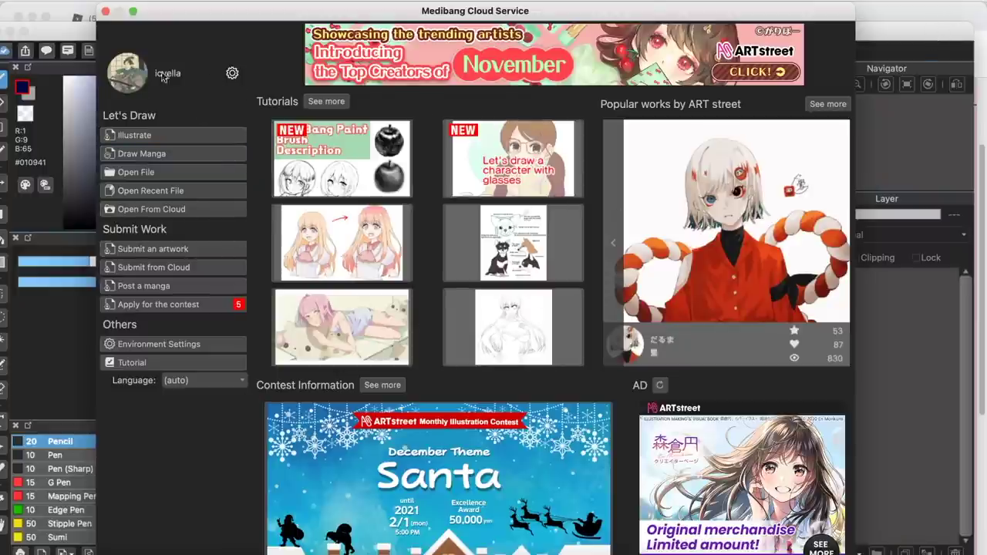
Search this Mac for "icytemplate" and open the image ICYTEMPLATEOG1.png
click(152, 176)
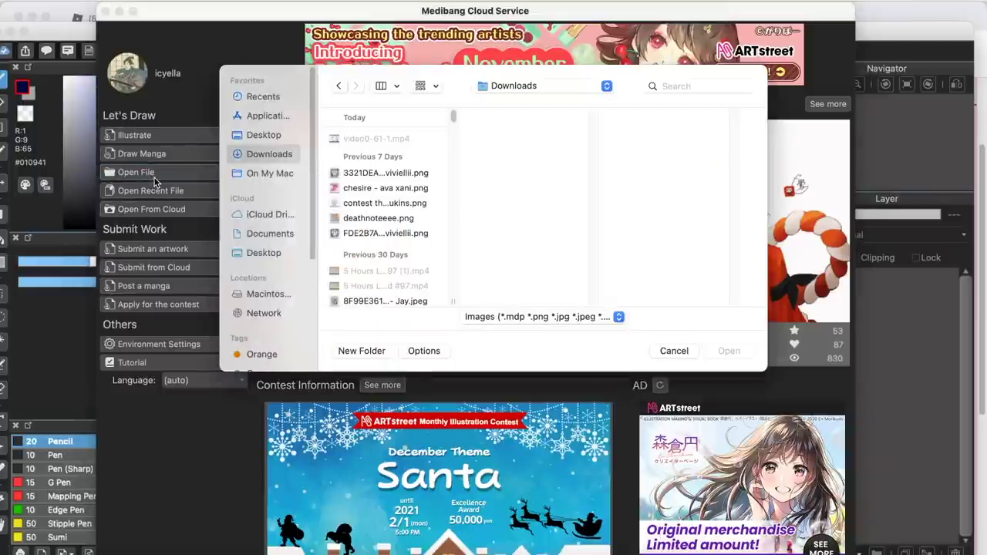
click(720, 83)
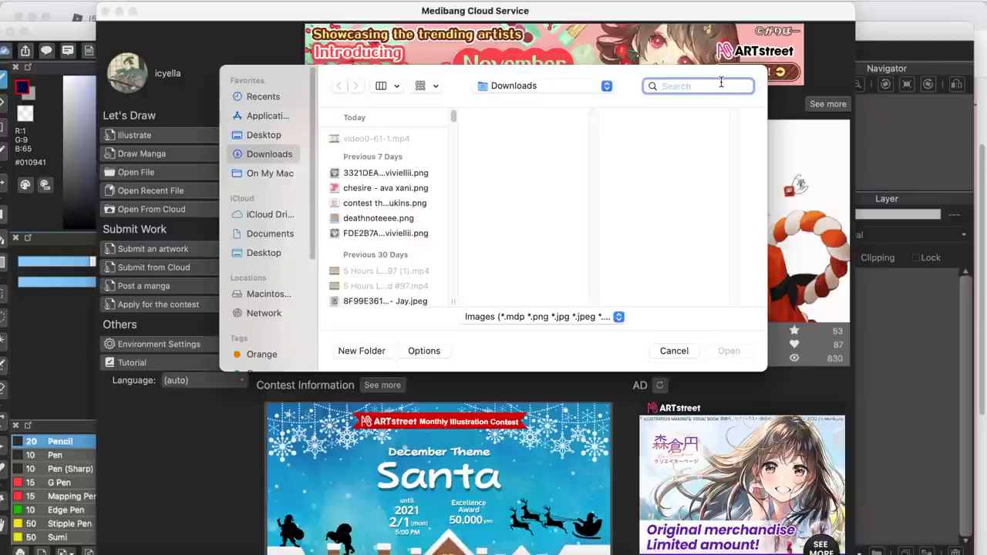
text(icytempo)
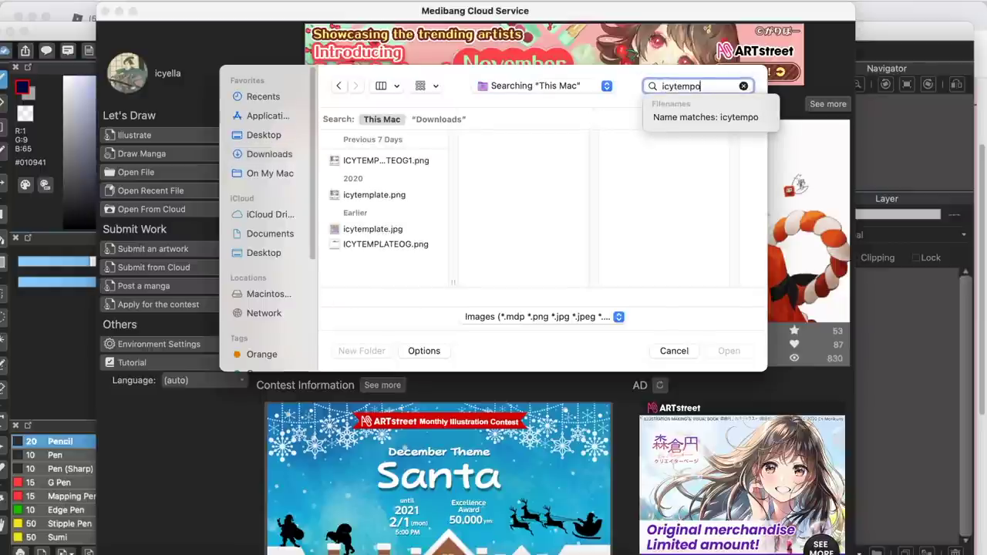
key(BackSpace)
text(late)
key(Down)
key(Return)
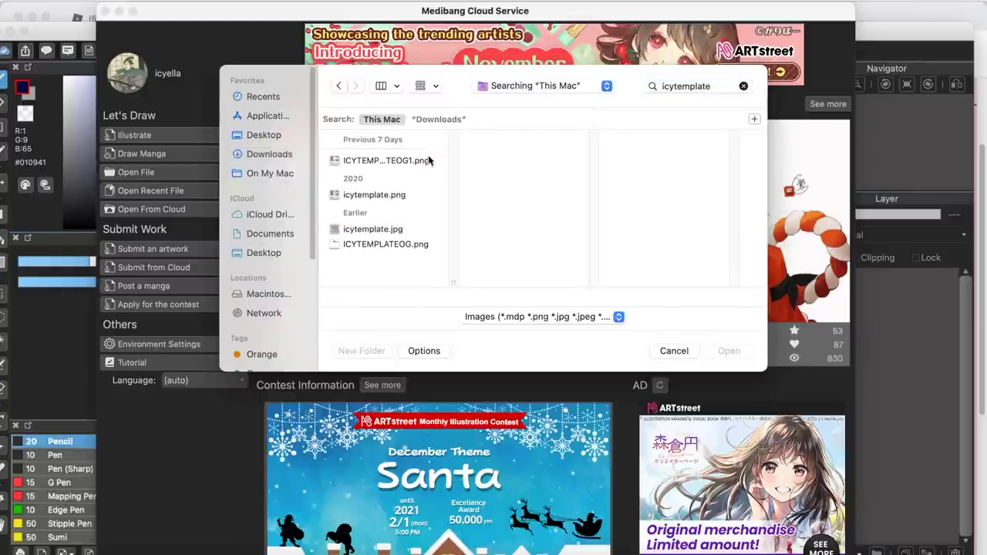
click(429, 159)
click(731, 351)
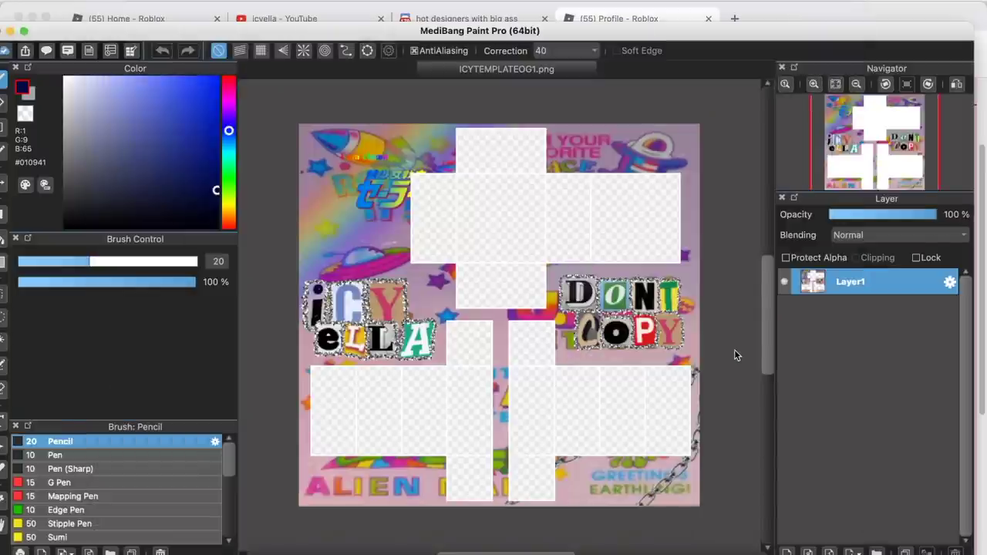
Add a new empty layer above the template layer, keeping Normal blending
scroll(525, 117, down, 2)
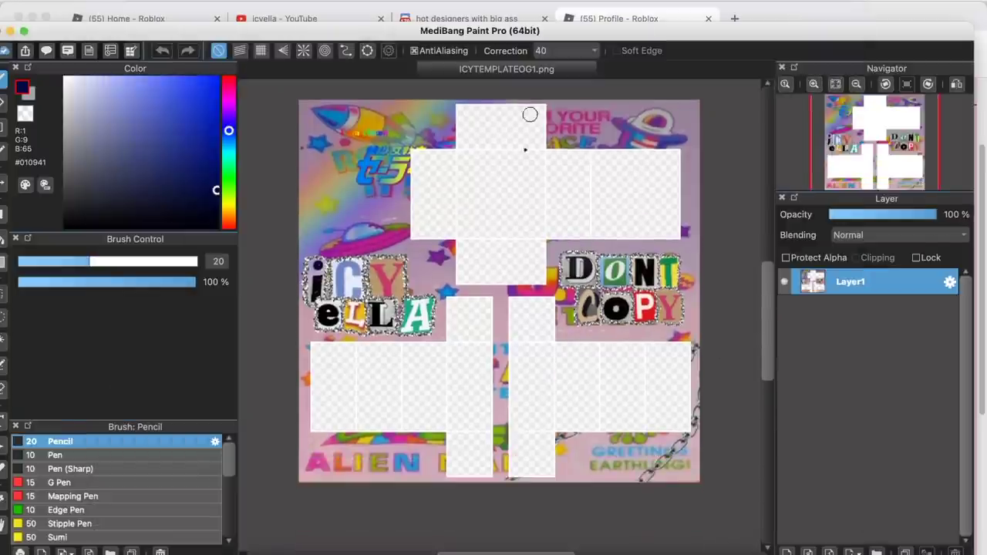
key(super+plus)
key(super+minus)
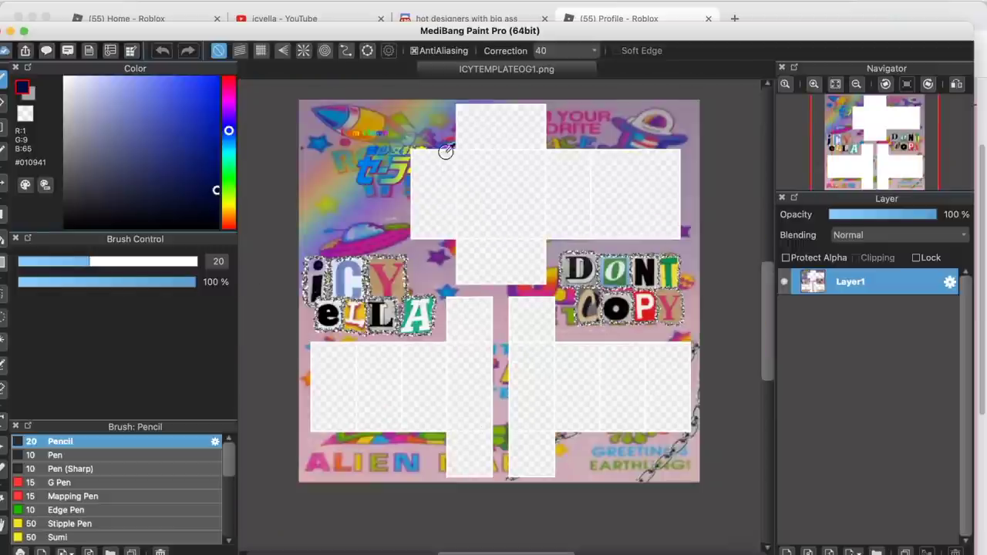
right_click(446, 152)
drag(95, 32, 125, 11)
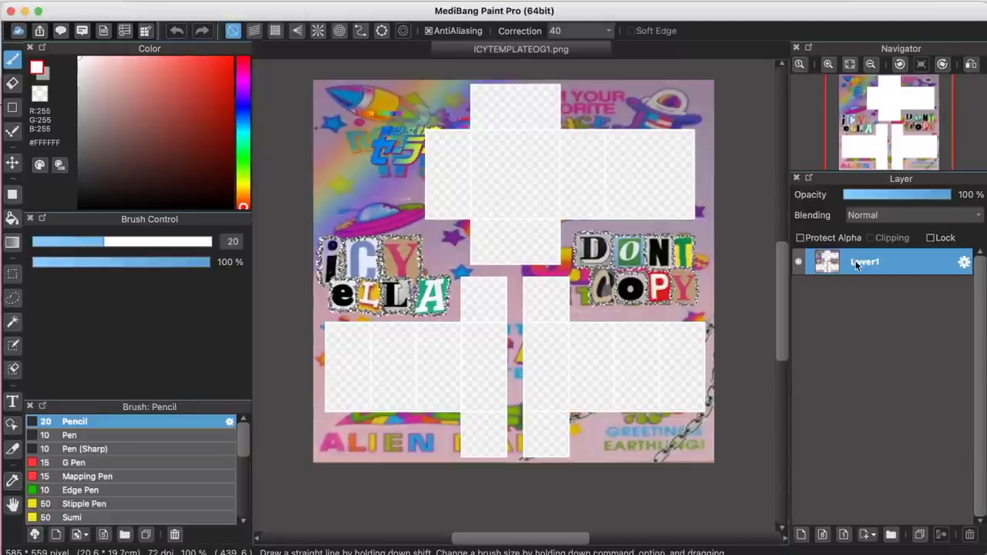
click(800, 536)
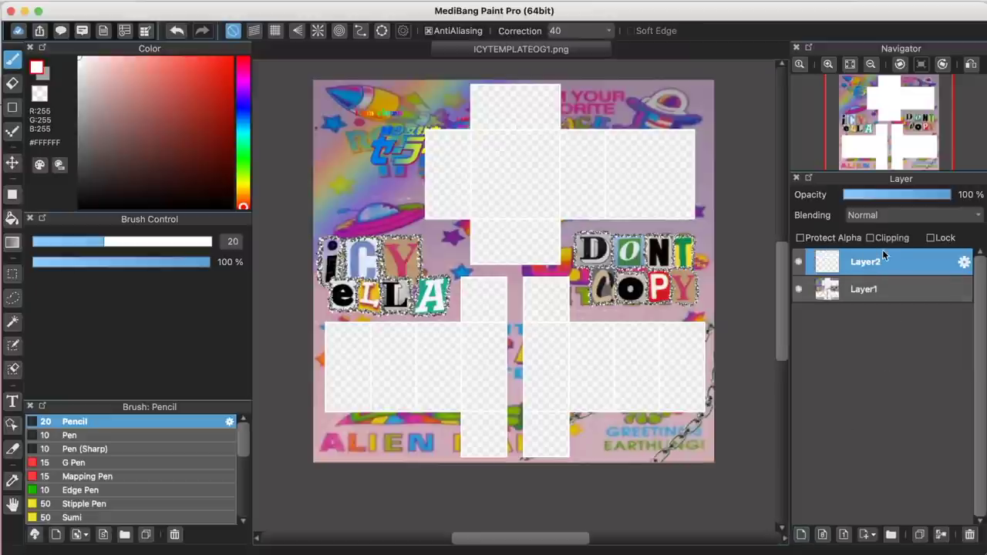
click(864, 213)
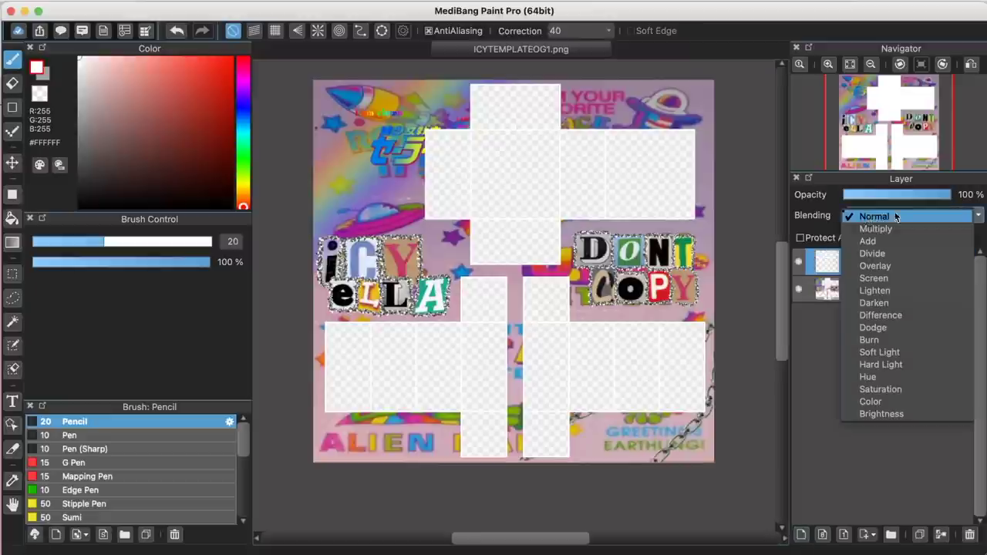
click(831, 204)
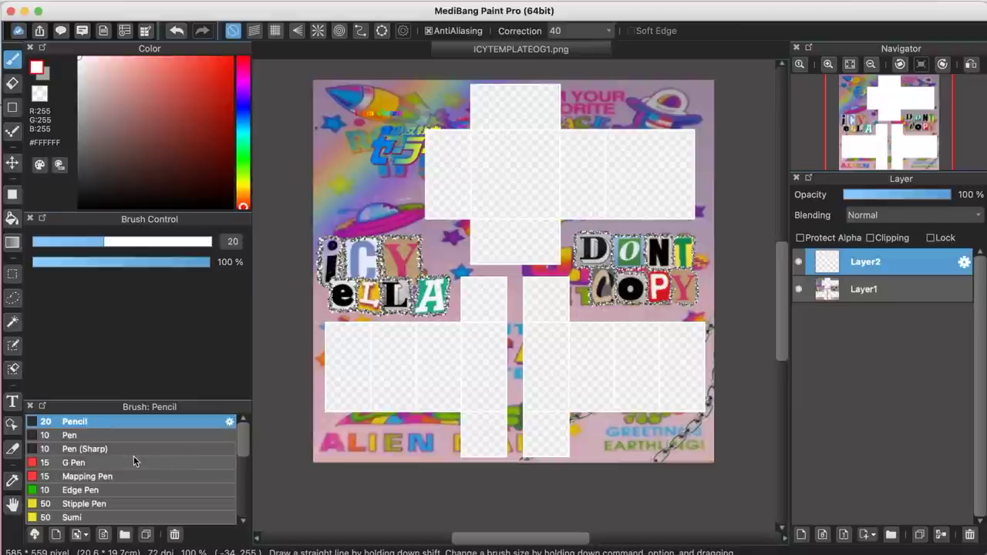
scroll(134, 456, down, 2)
scroll(134, 456, up, 2)
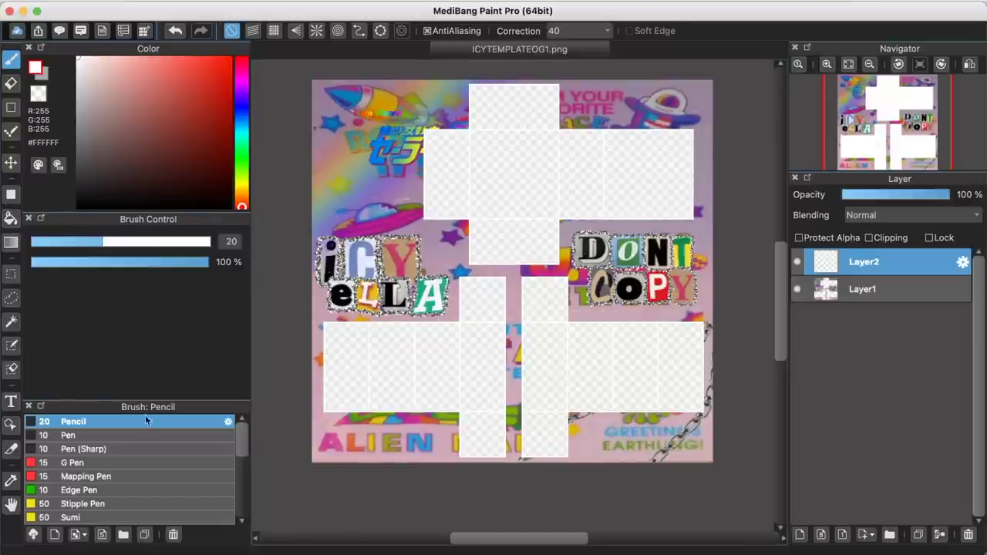
click(922, 63)
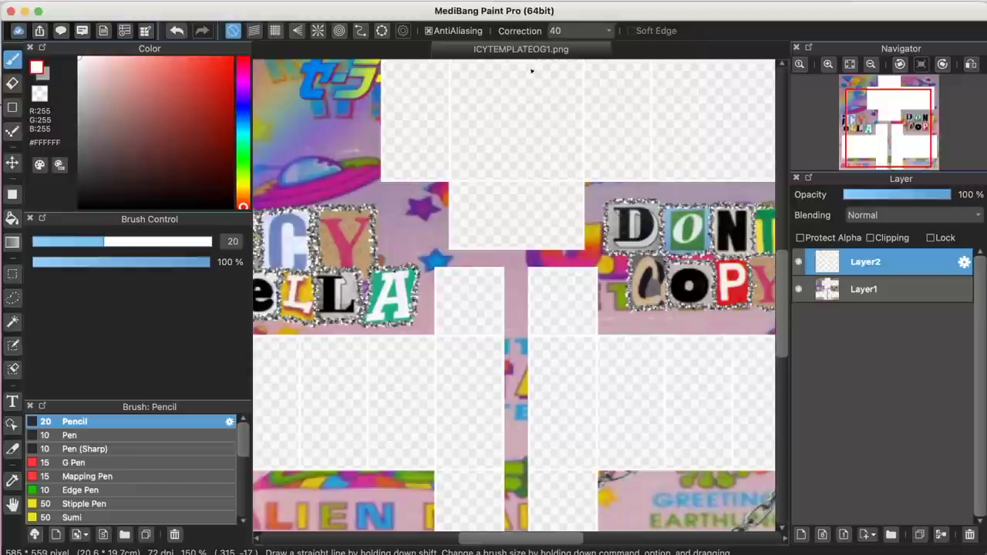
key(super+minus)
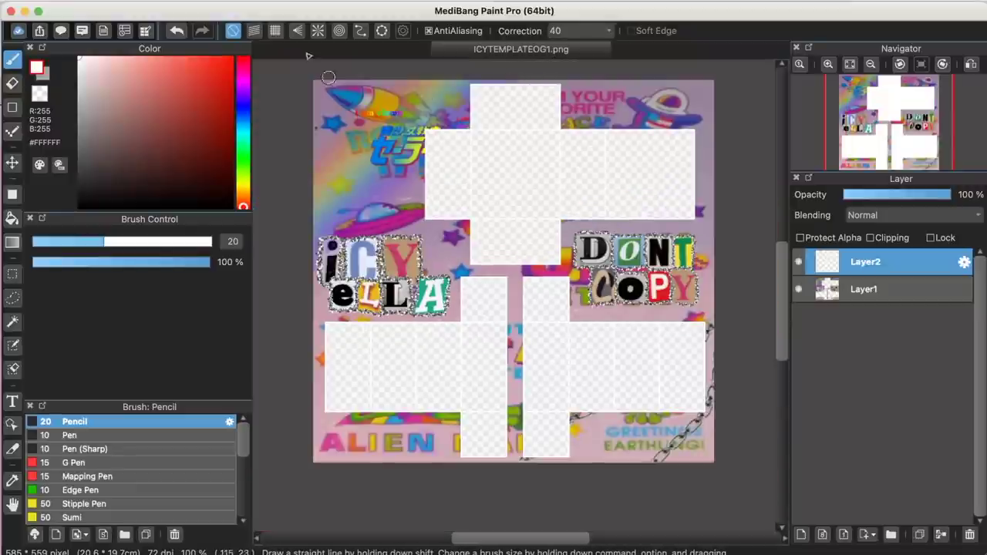
Review the View shortcuts assigned to Zoom In and Zoom Out in the Shortcut Settings
click(165, 2)
mouse_move(142, 1)
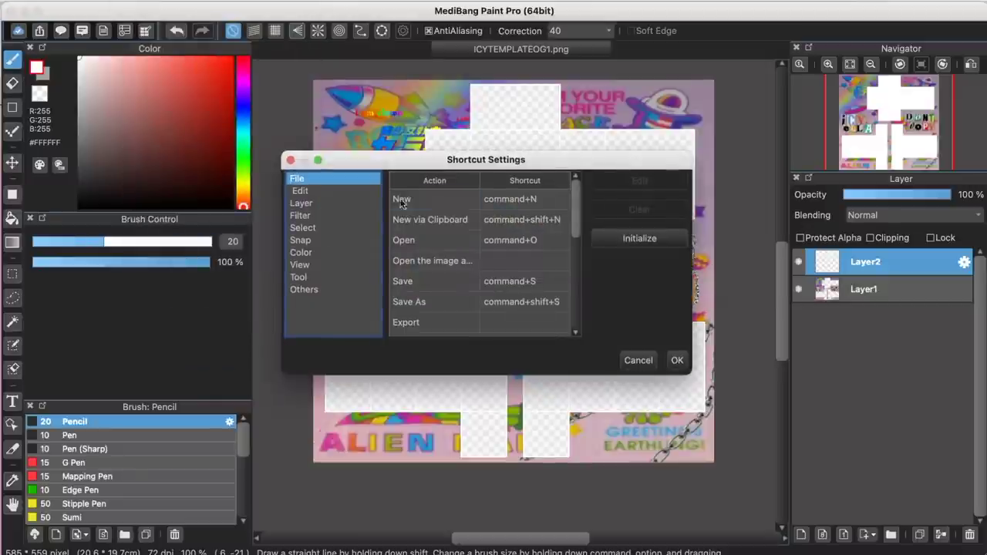
click(301, 265)
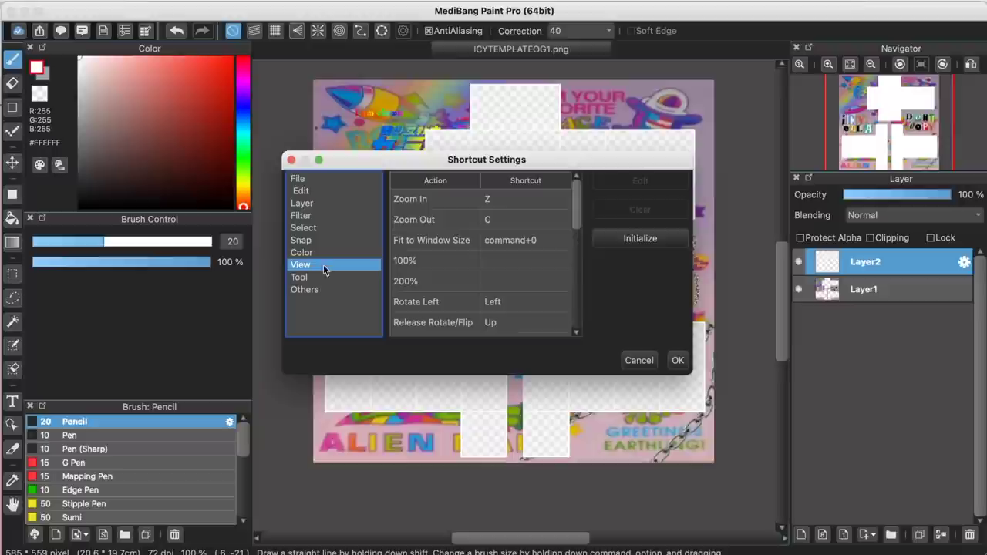
click(426, 219)
click(415, 201)
click(518, 204)
click(432, 220)
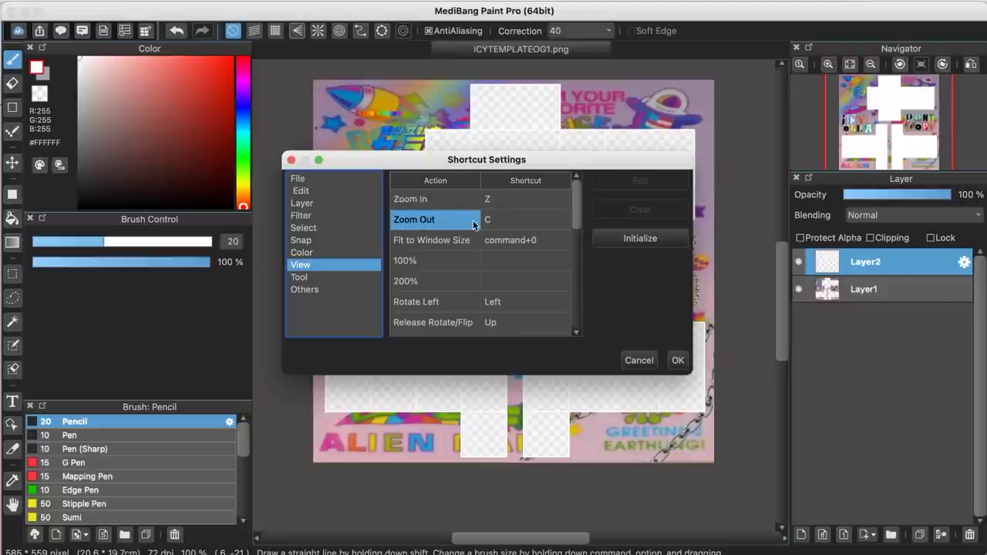
click(498, 221)
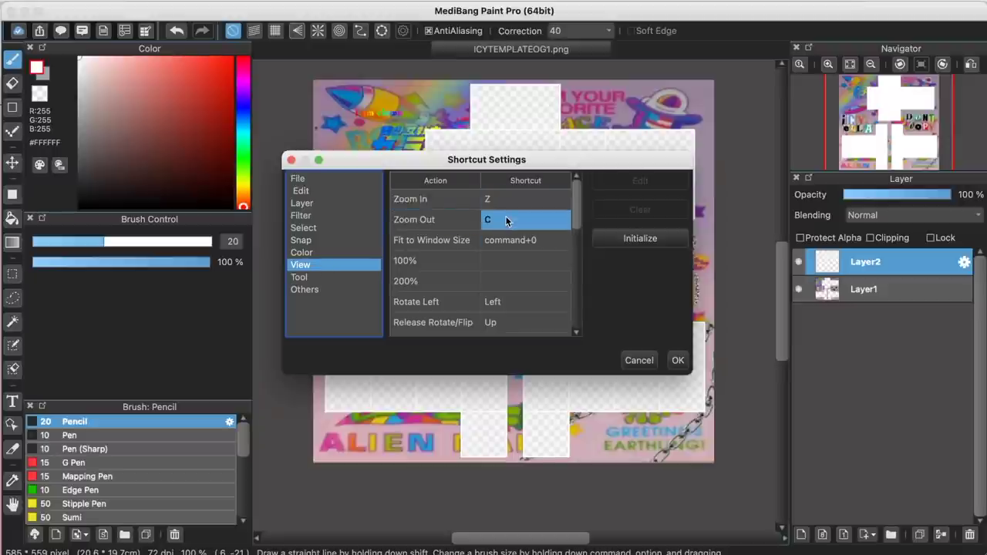
click(518, 200)
click(514, 224)
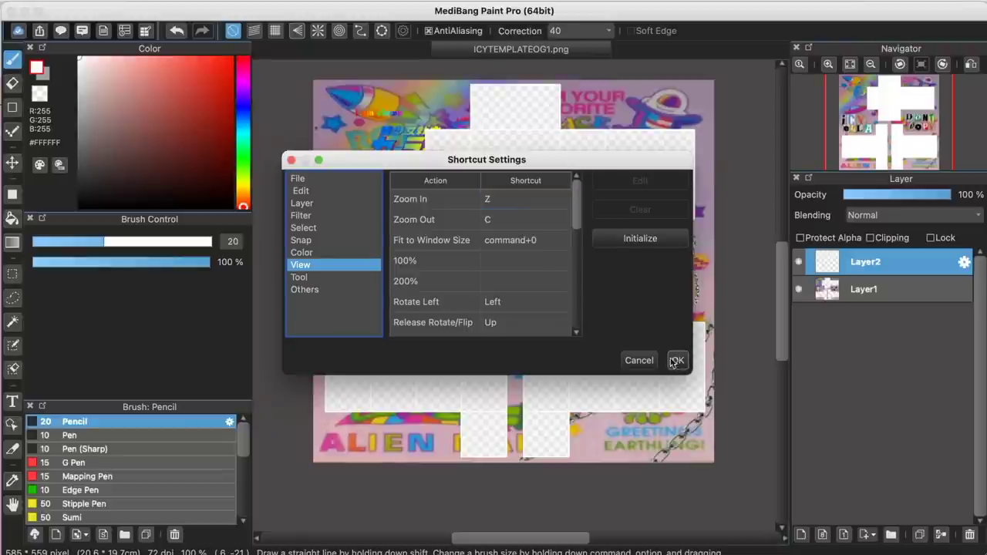
click(513, 220)
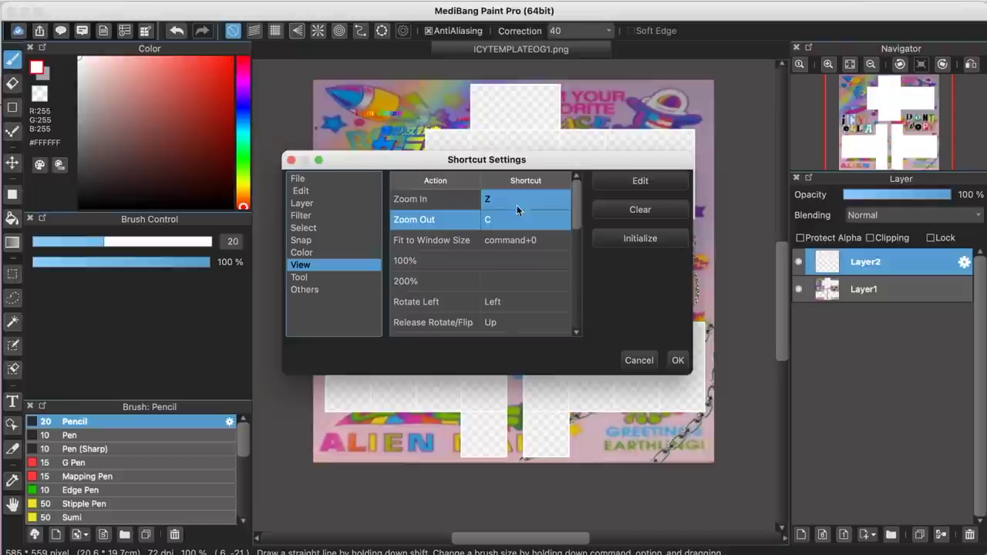
click(678, 360)
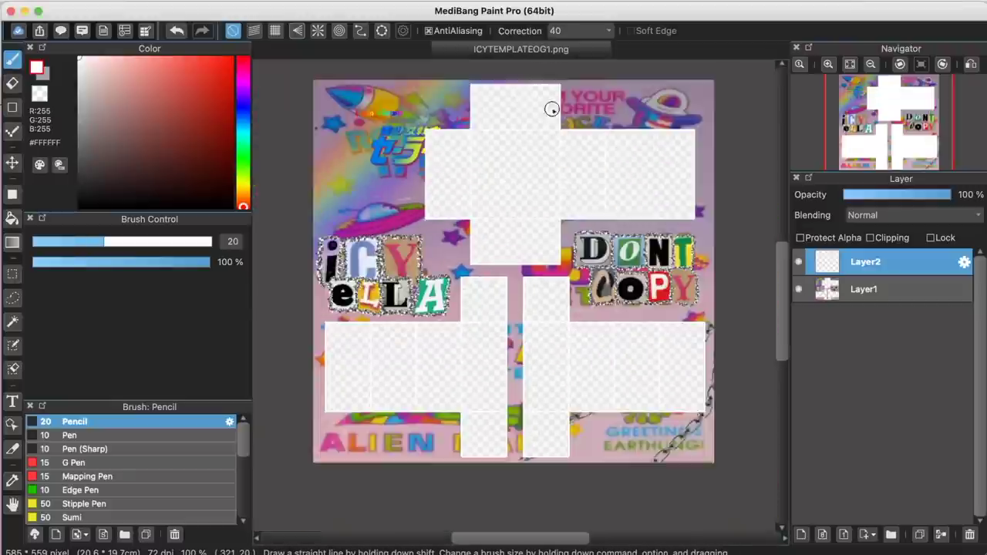
Try zooming in and out on the template and pan around it with the Hand tool
key(z)
key(x)
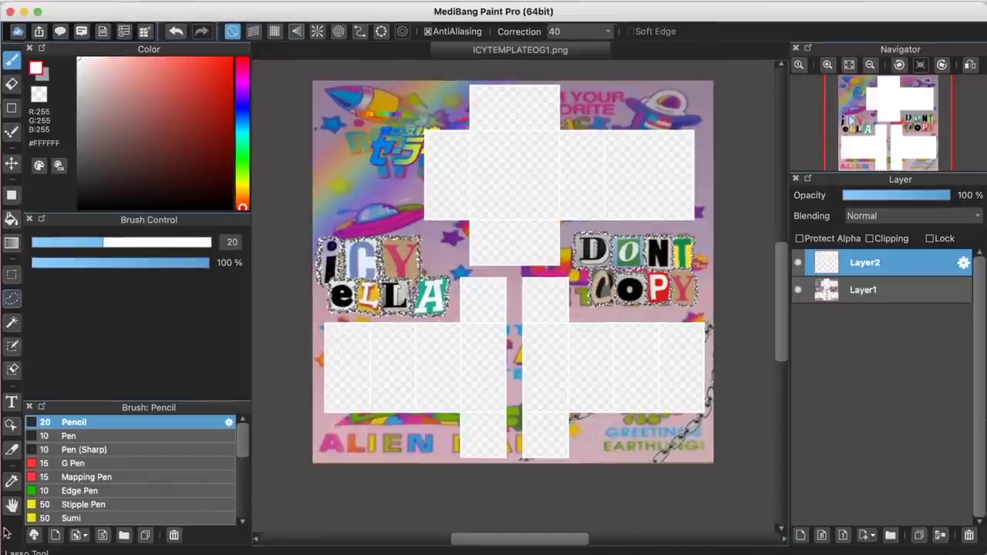
click(12, 505)
drag(341, 342, 490, 276)
scroll(501, 272, up, 1)
scroll(524, 274, up, 1)
scroll(571, 283, down, 2)
scroll(556, 233, up, 1)
drag(579, 285, 593, 350)
scroll(592, 351, down, 2)
scroll(594, 324, up, 2)
scroll(597, 293, down, 2)
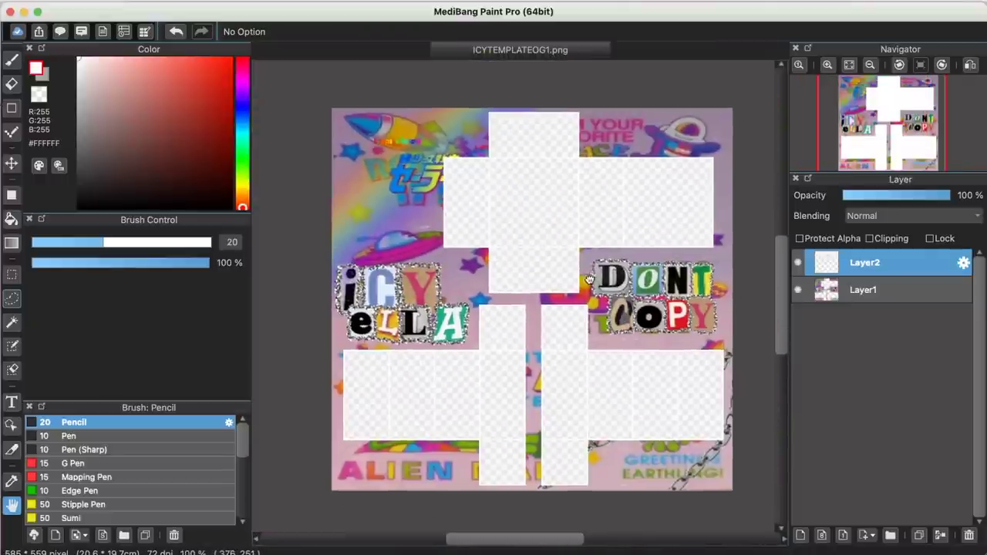
mouse_move(585, 284)
mouse_down()
mouse_move(568, 271)
mouse_move(585, 284)
mouse_up()
scroll(573, 270, down, 1)
scroll(576, 275, up, 1)
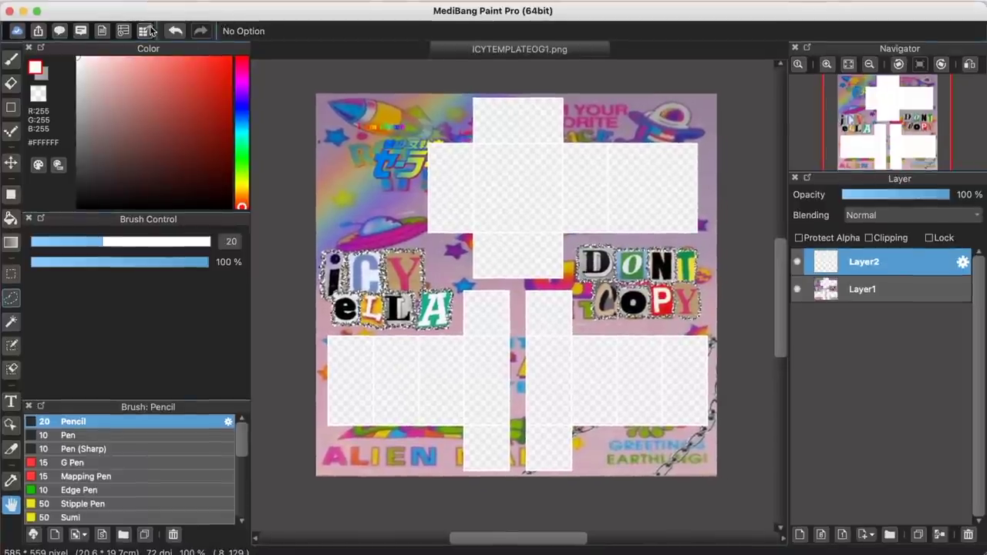
Switch to the Brush tool and reduce the Pencil size to 1.7, leaving Correction at 40
click(11, 60)
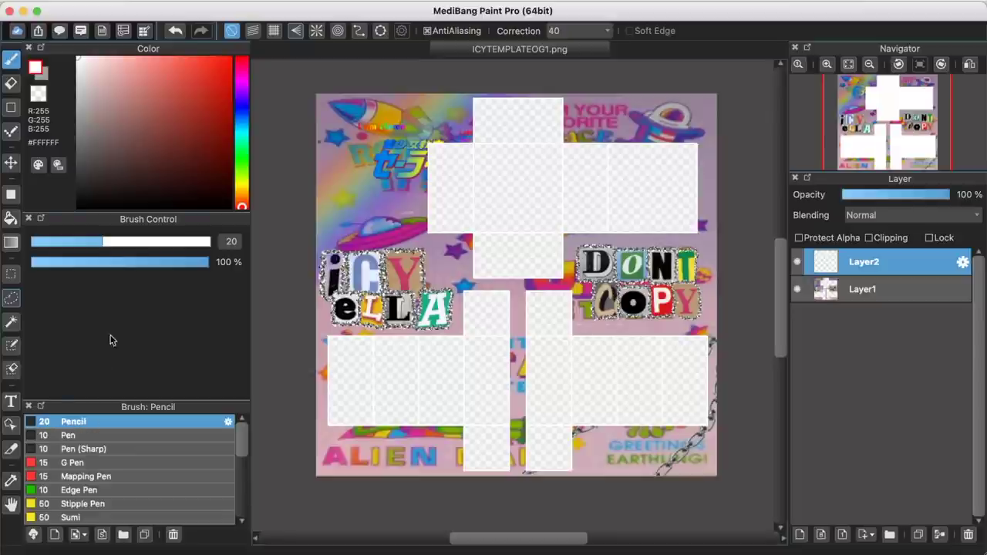
drag(46, 246, 33, 244)
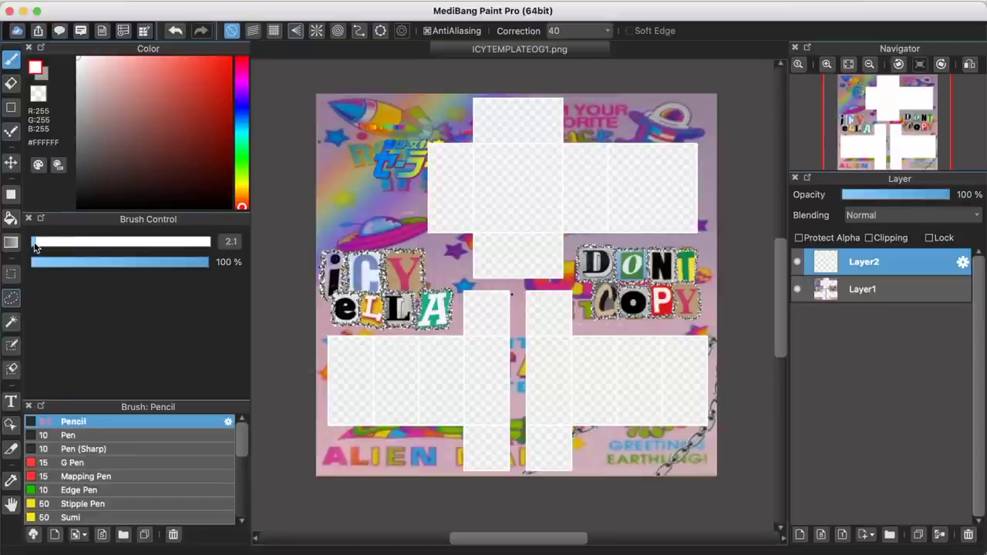
drag(34, 245, 35, 245)
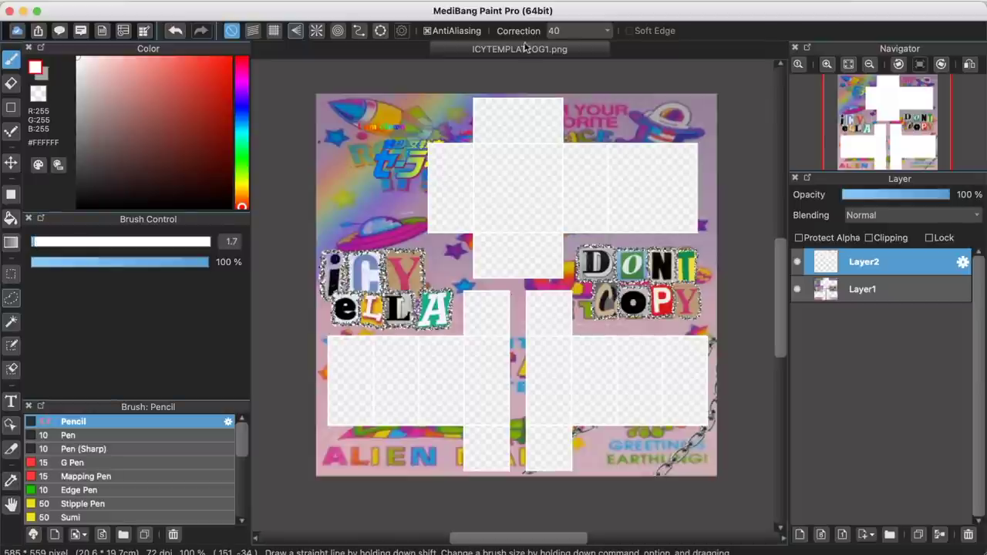
click(567, 33)
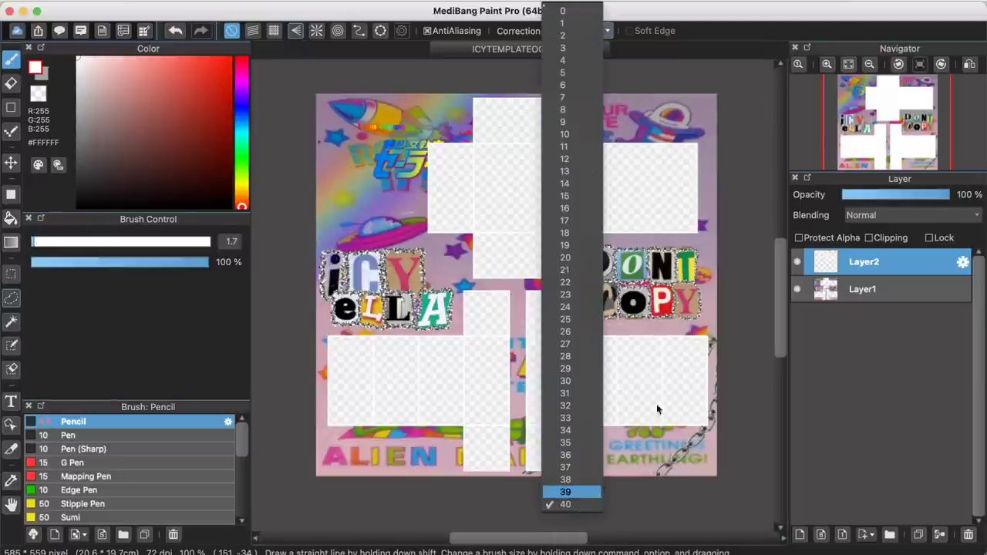
click(694, 331)
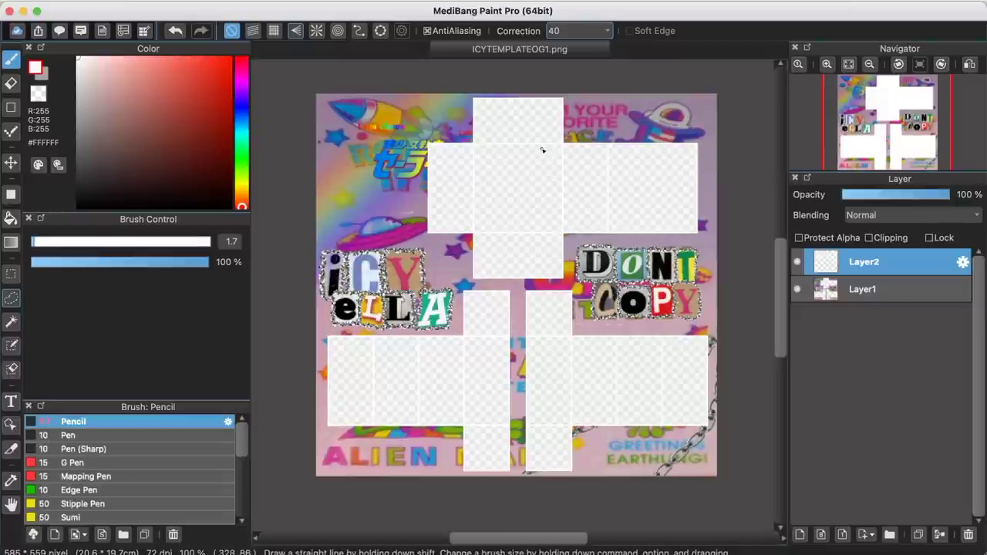
Move the template layer Layer1 above Layer2 and lock it
key(super+plus)
key(super+plus)
key(super+plus)
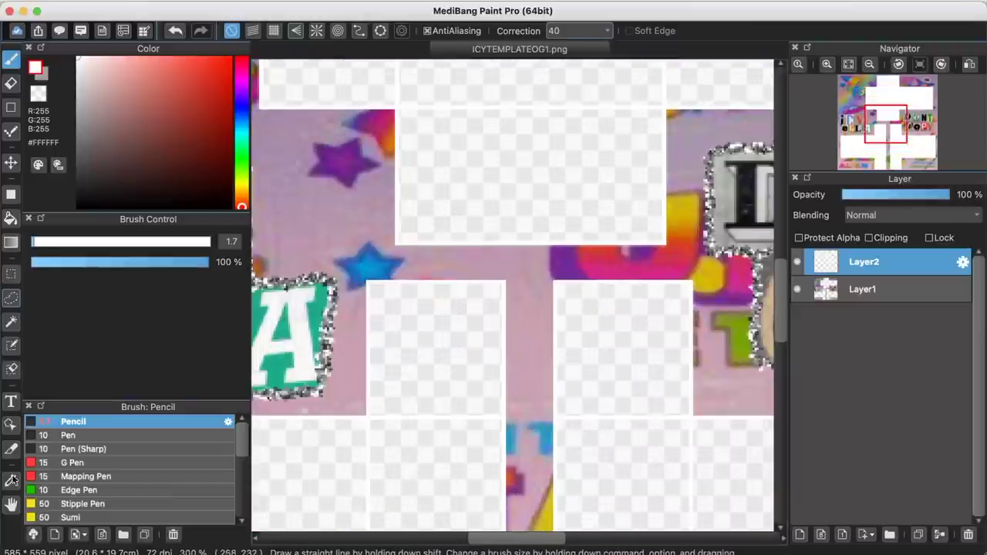
click(11, 505)
drag(517, 238, 502, 329)
drag(558, 152, 547, 348)
drag(868, 289, 878, 263)
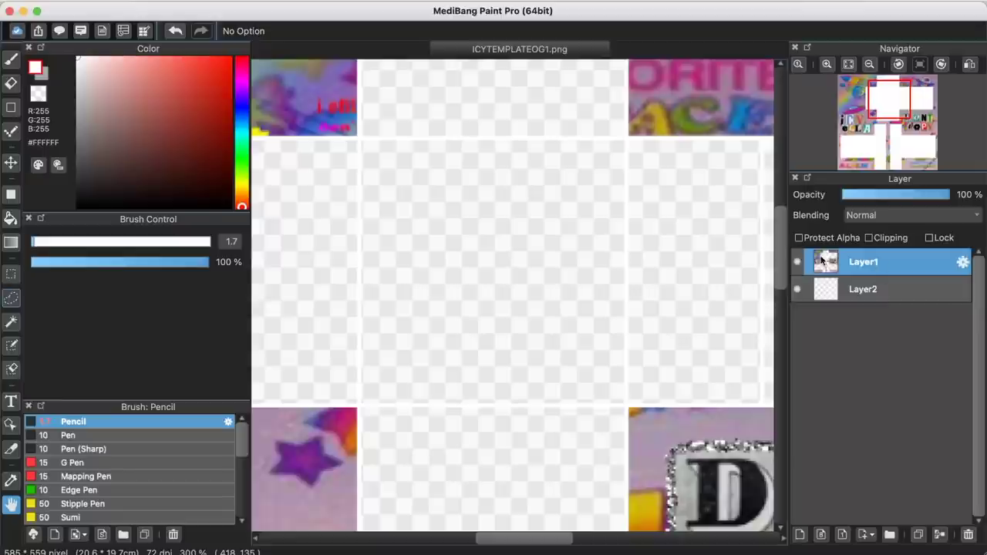
click(929, 238)
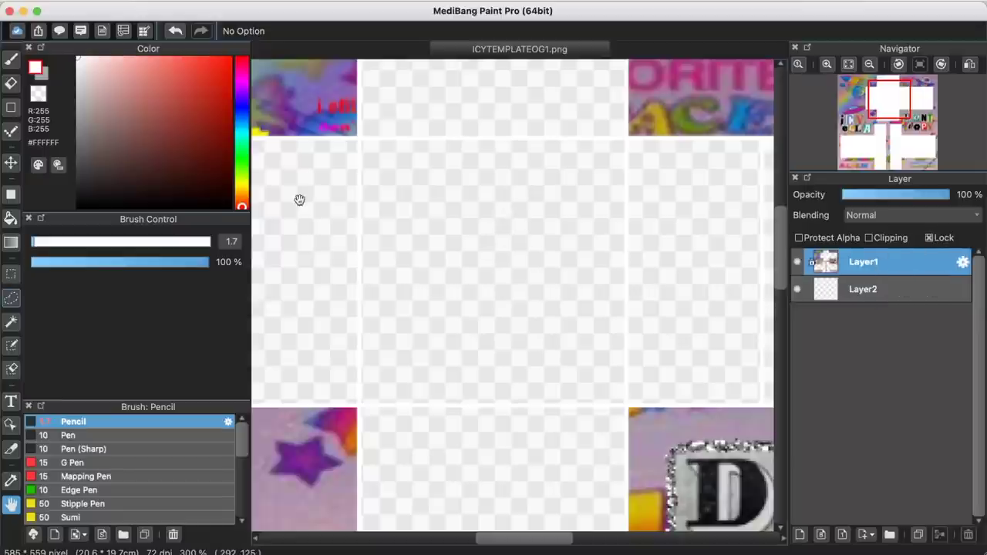
On Layer2, draw a black peaked neckline outline with the Pencil in the left half of the central torso panel, redoing its second stroke
click(12, 60)
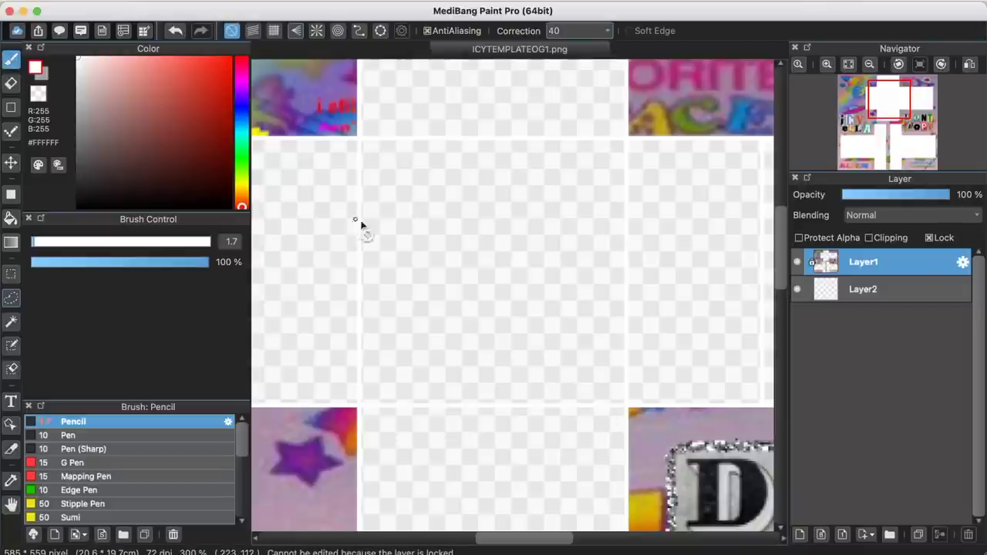
click(884, 296)
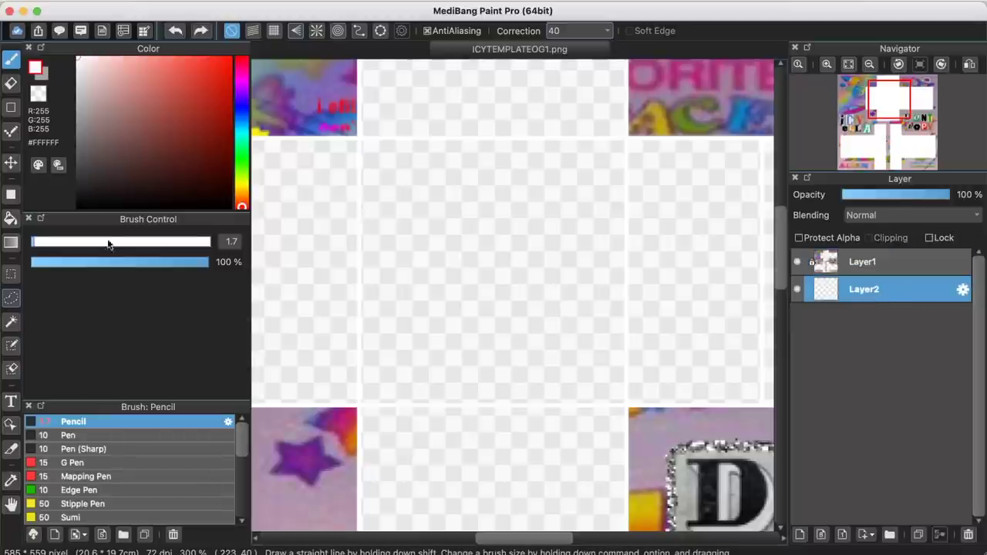
mouse_move(91, 161)
mouse_down()
mouse_move(64, 182)
mouse_move(55, 95)
mouse_move(77, 62)
mouse_move(83, 217)
mouse_up()
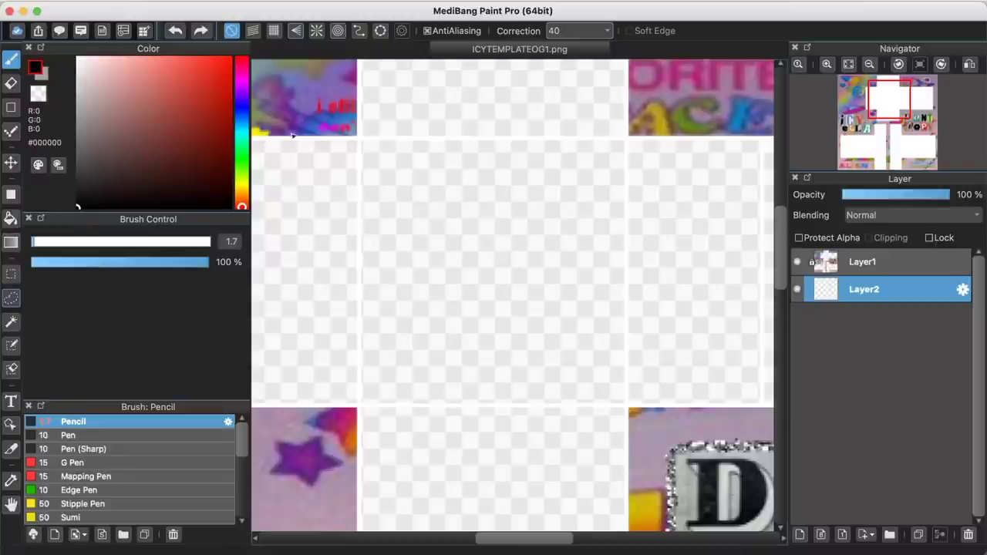
key(super+plus)
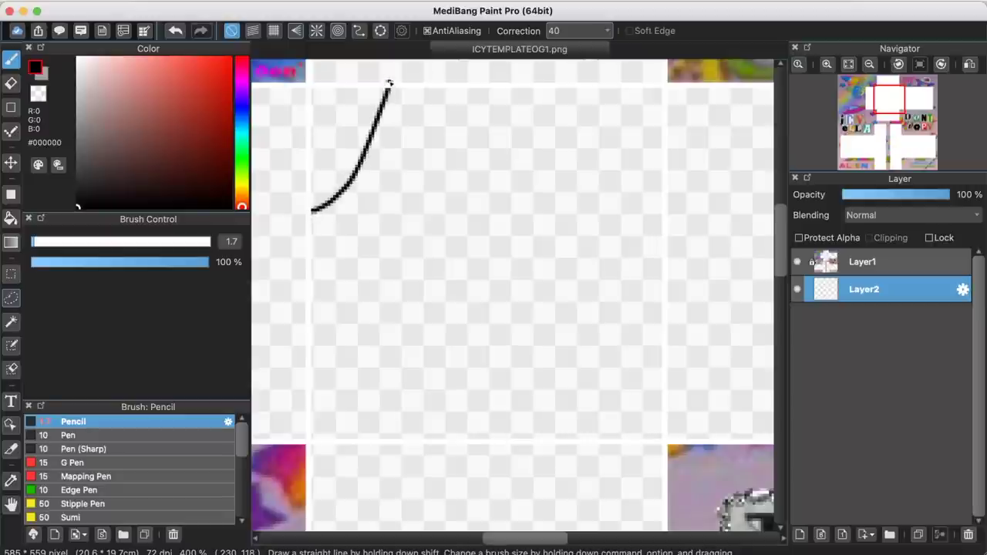
drag(405, 108, 420, 131)
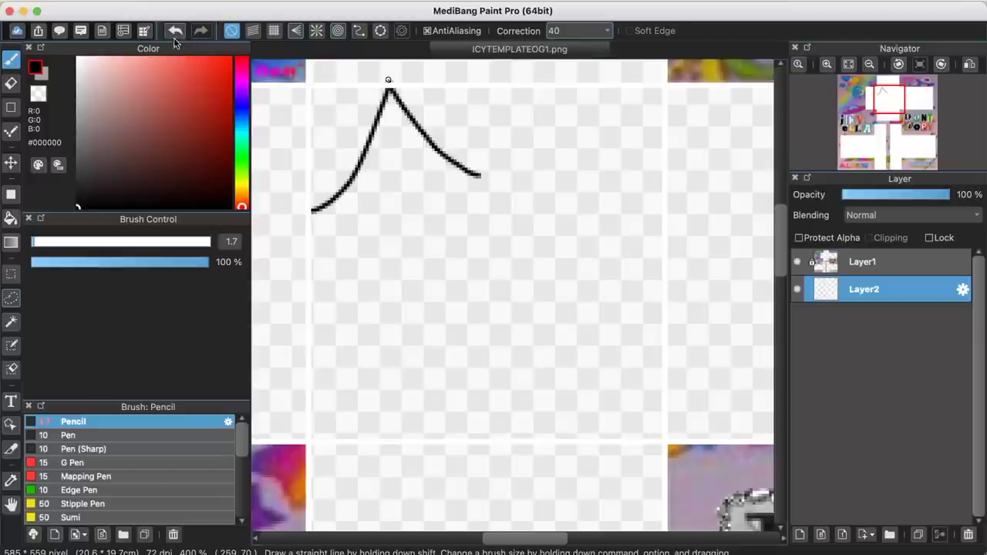
click(175, 32)
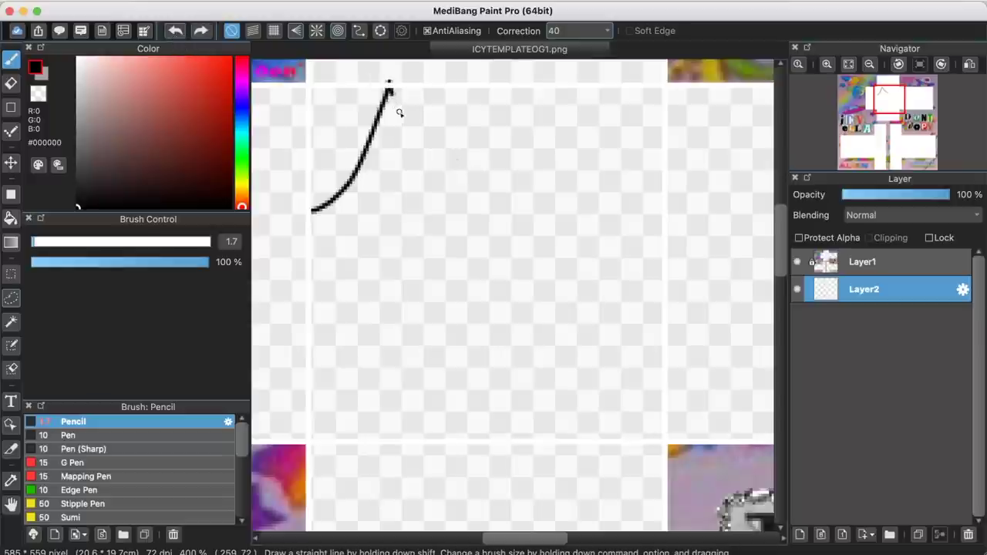
drag(448, 171, 485, 188)
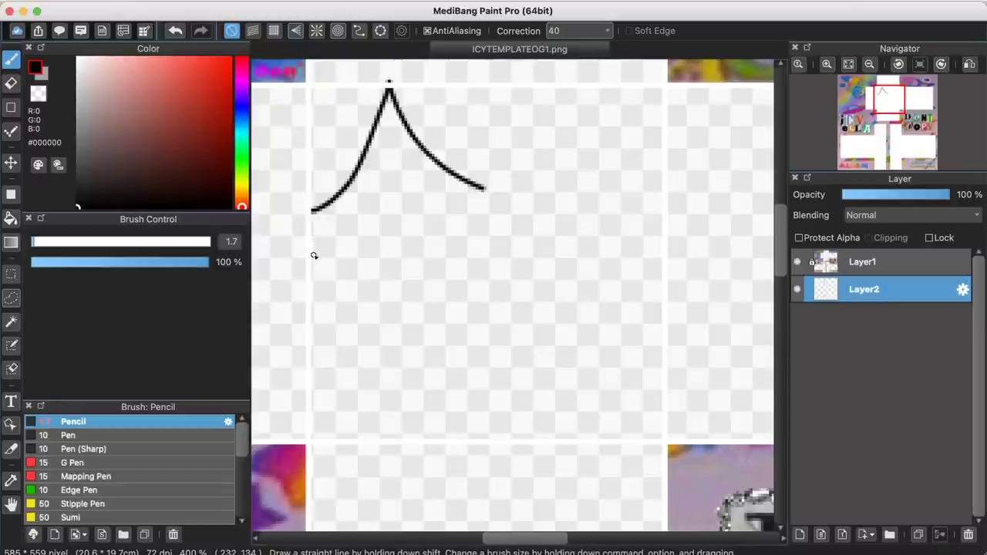
Draw a straight horizontal line across the central torso panel below the peaked outline using the grid snap, and turn the snap off
click(276, 30)
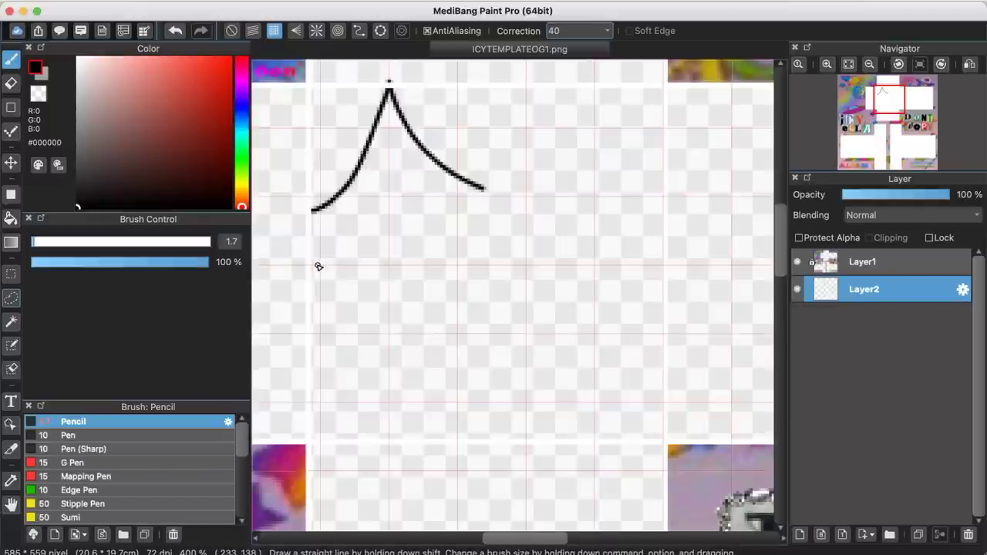
drag(311, 269, 646, 303)
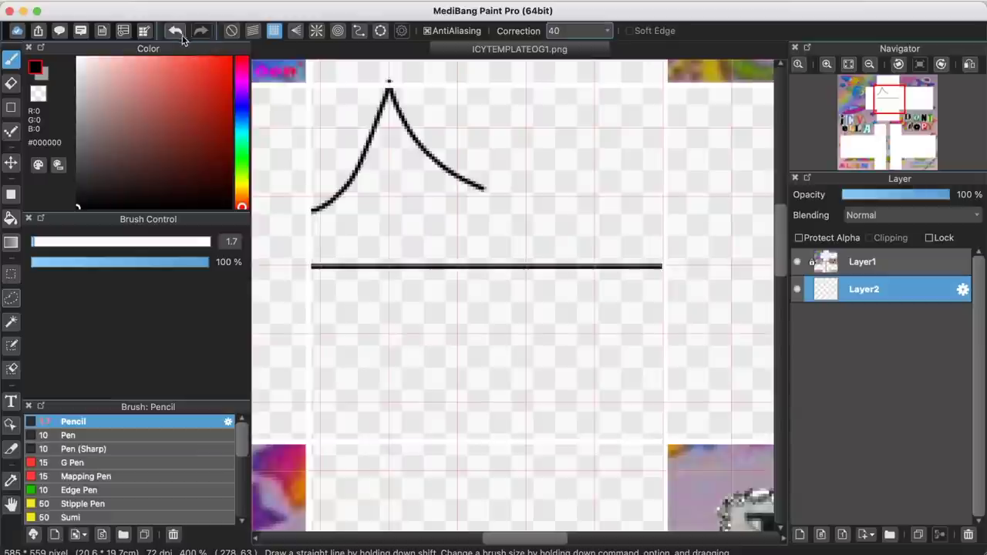
click(230, 33)
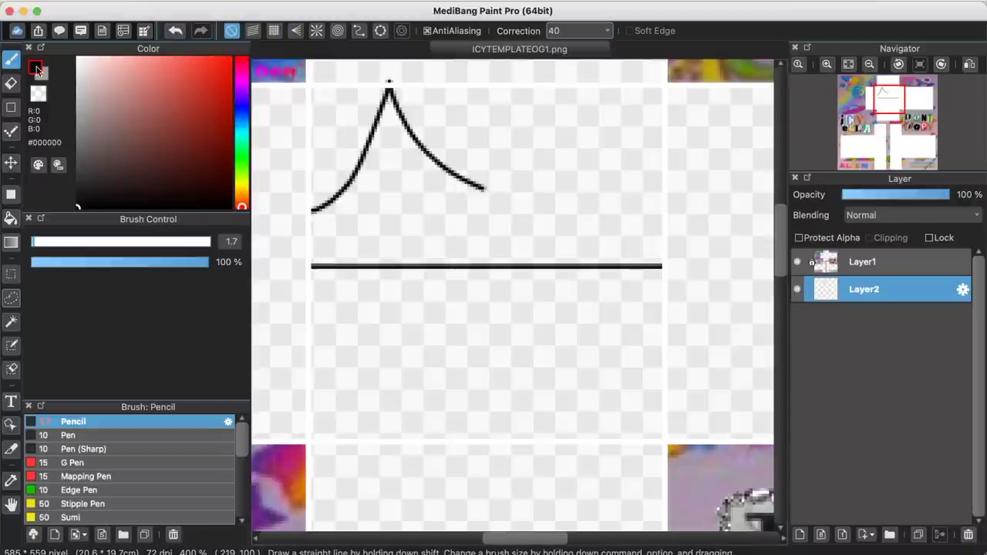
Delete the right half of the horizontal line with a rectangular selection and clear the selection
click(11, 274)
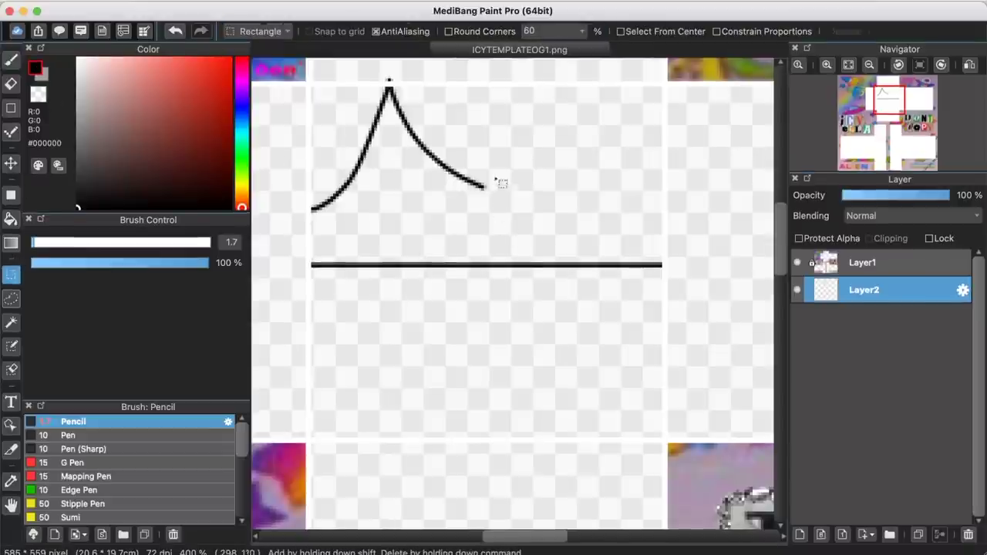
drag(492, 170, 698, 355)
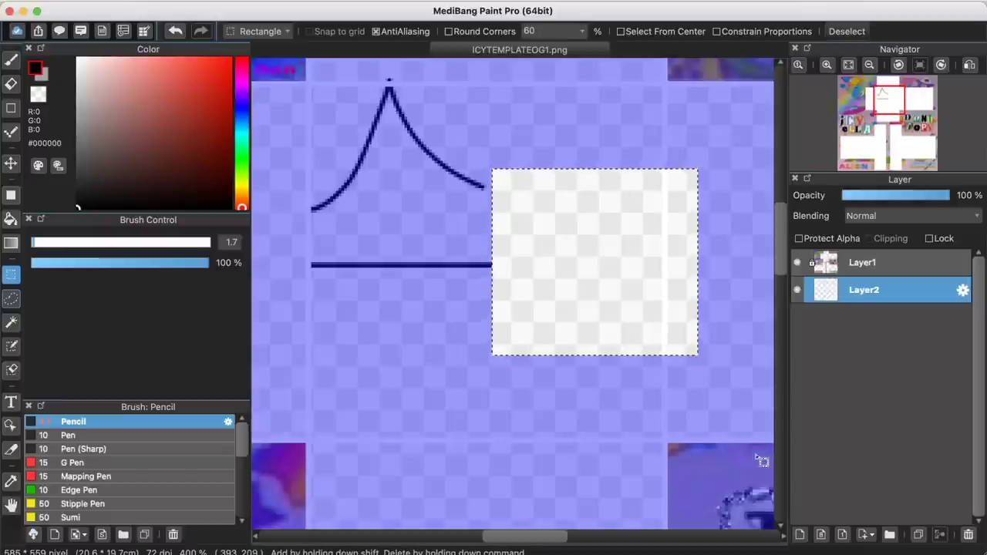
click(578, 121)
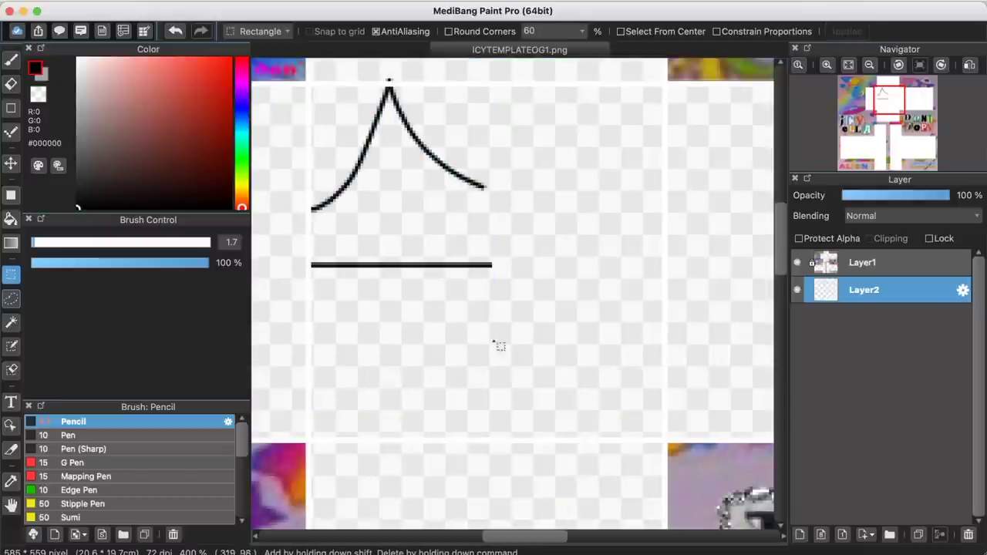
Move the half outline on Layer2 slightly so it fits against the upper left edges of the torso panel
click(10, 163)
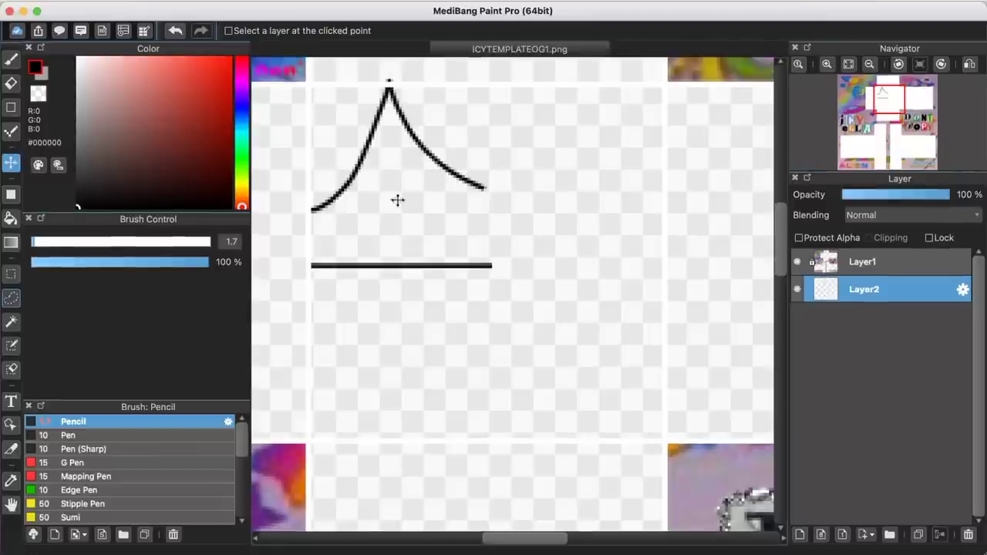
drag(397, 200, 444, 218)
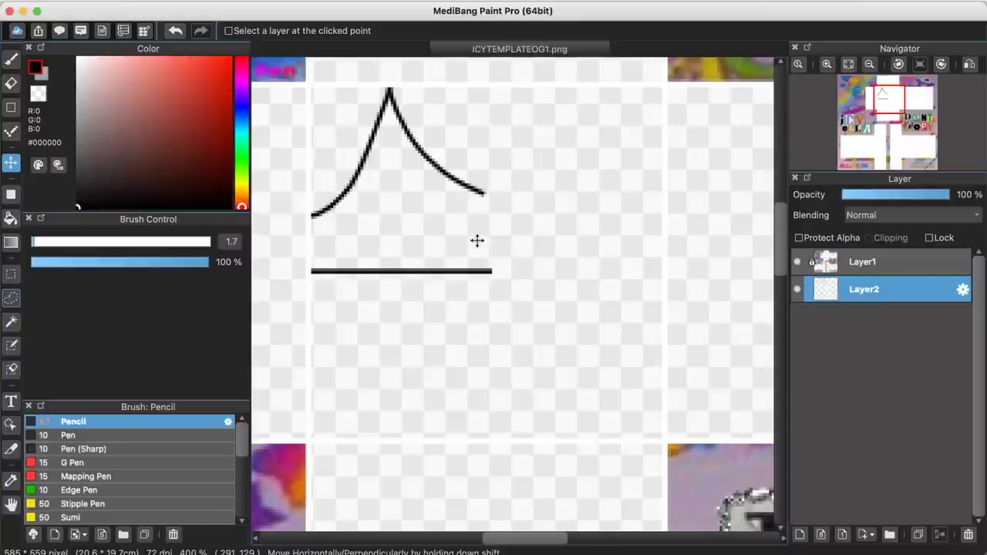
drag(435, 226, 441, 229)
right_click(440, 229)
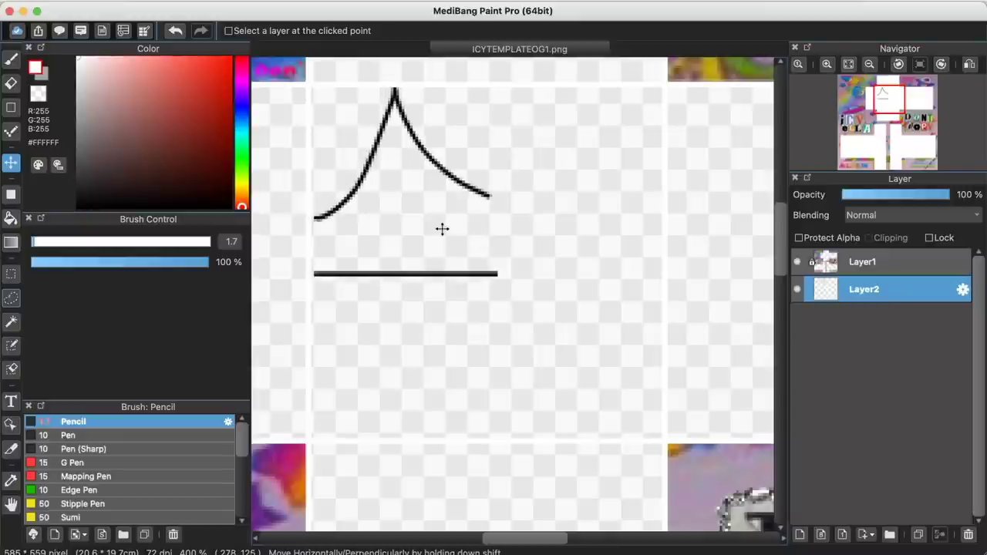
Duplicate Layer2, flip and align the copy as the outline's mirrored right half, and merge it with the original layer
click(919, 538)
drag(401, 222, 543, 236)
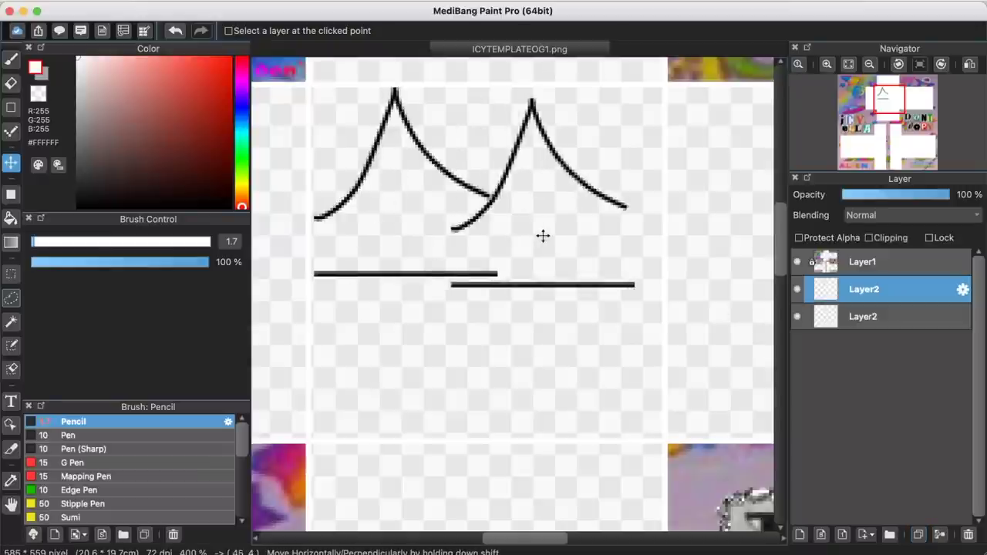
key(super+t)
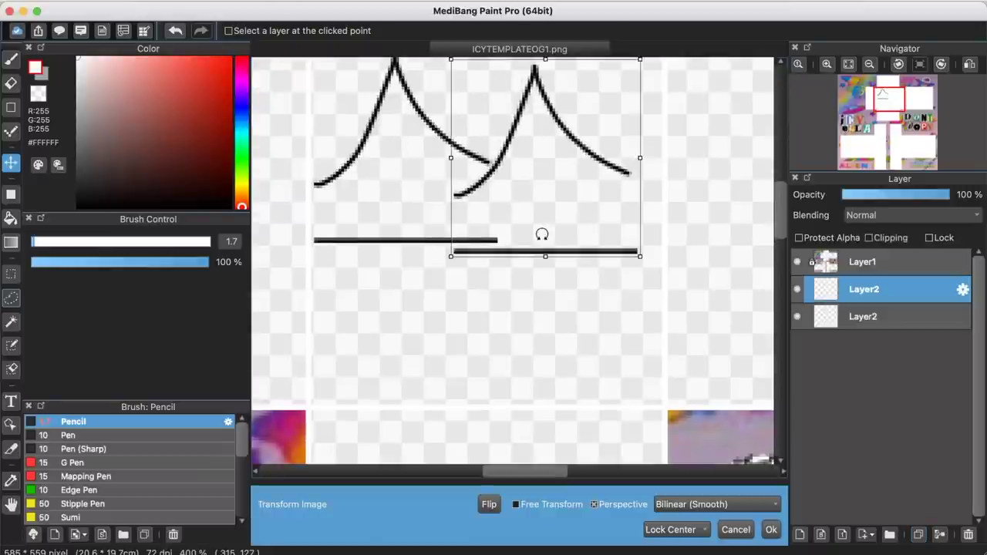
click(488, 505)
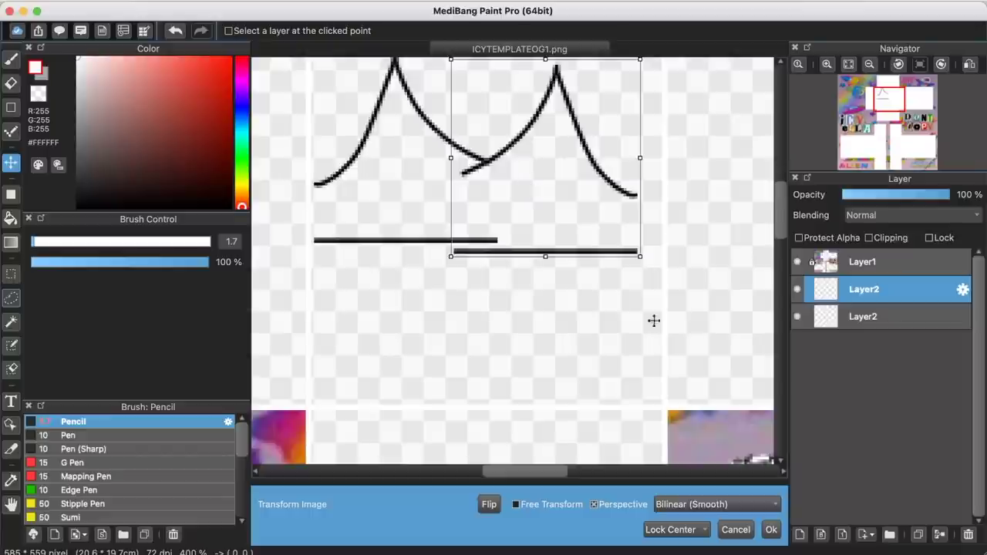
click(770, 529)
drag(562, 231, 586, 220)
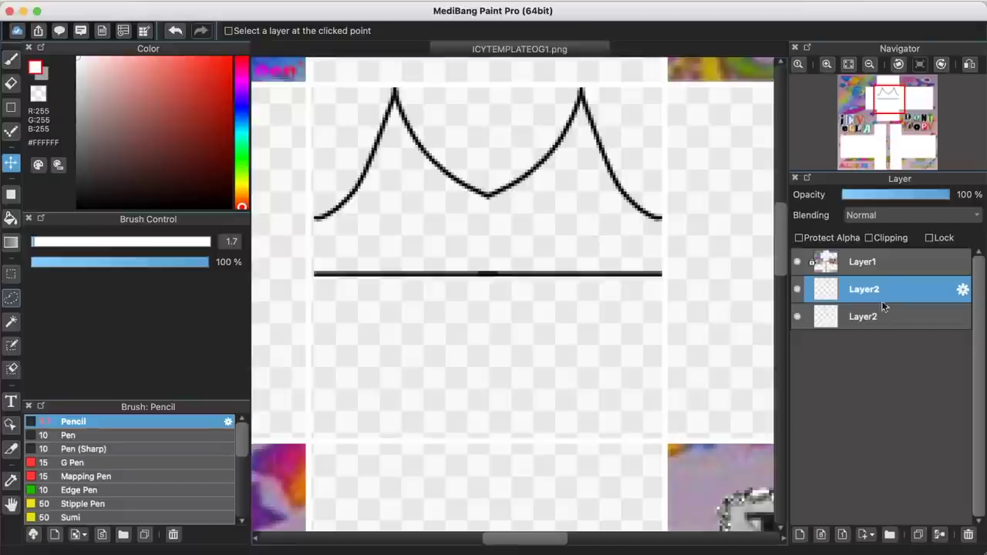
click(940, 536)
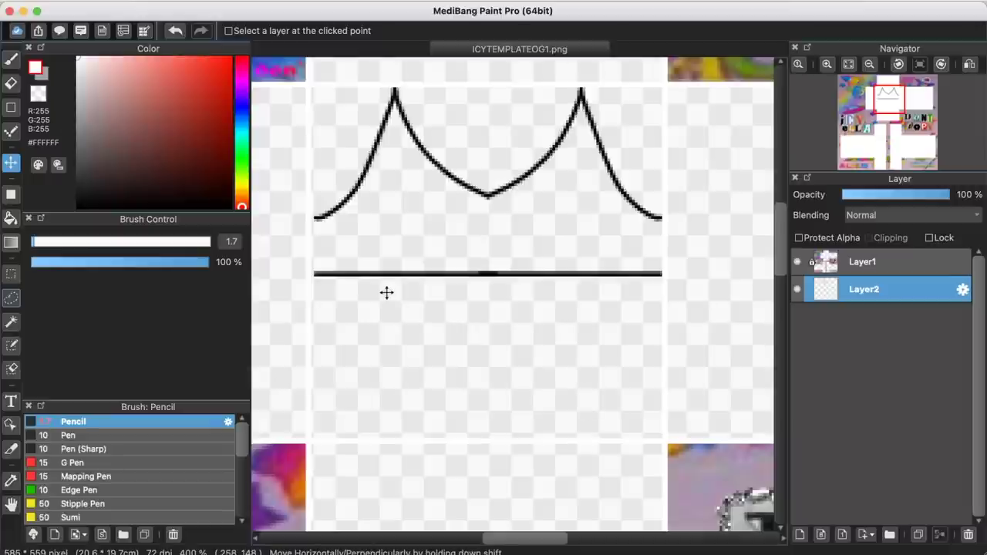
Try moving the merged outline as one piece and undo the move
scroll(386, 292, up, 1)
scroll(386, 292, down, 2)
scroll(533, 195, down, 1)
scroll(533, 194, up, 1)
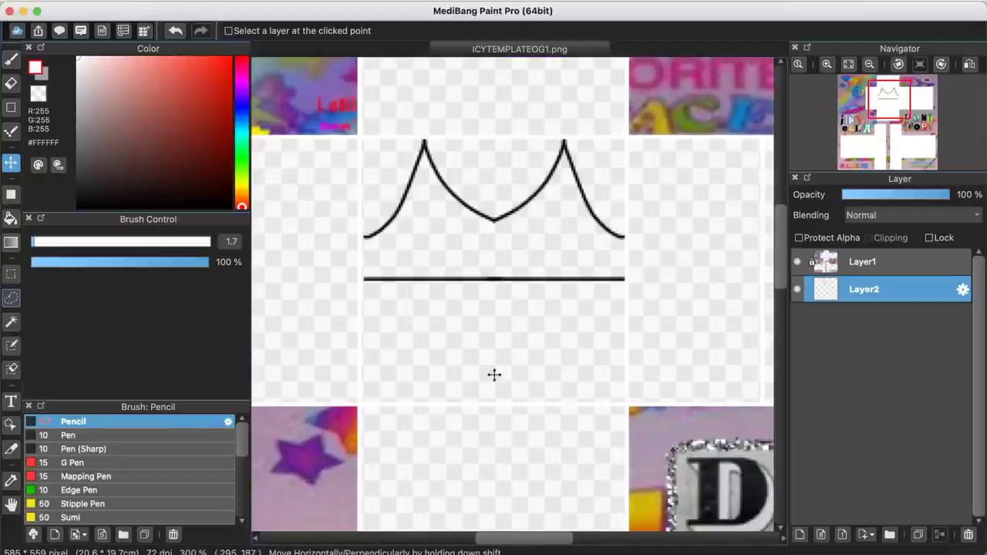
drag(494, 375, 569, 390)
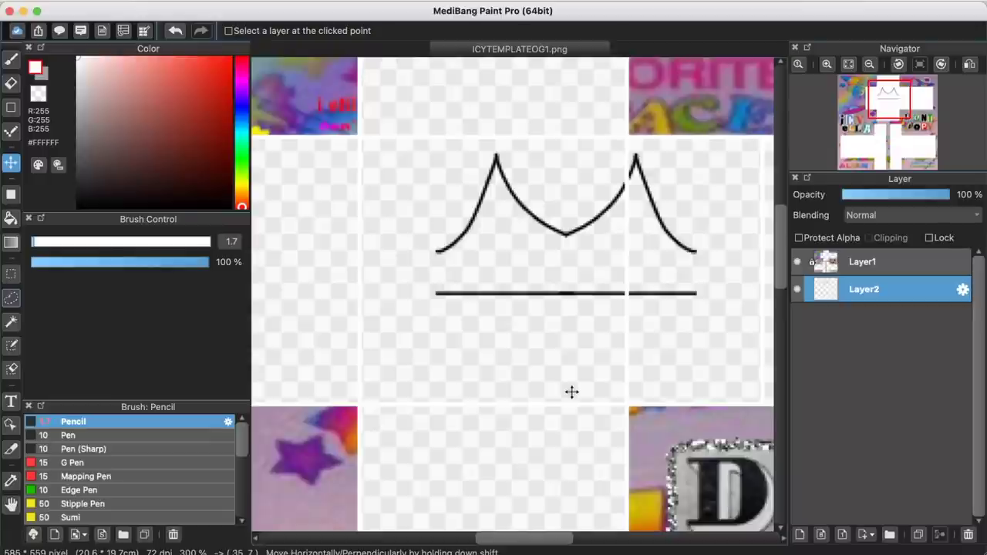
click(174, 33)
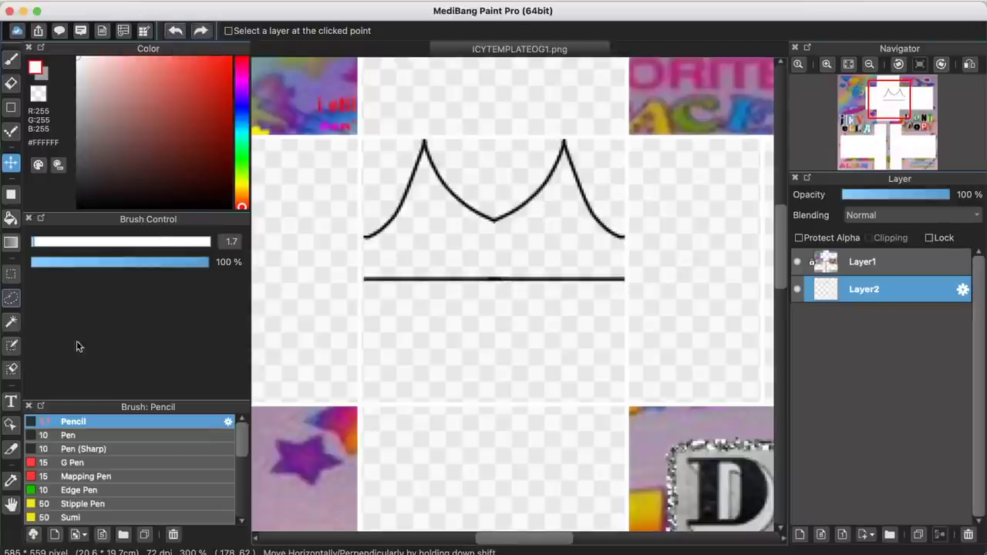
Using the grid snap, extend the horizontal line in black across the side panel to the left of the central torso panel
click(11, 504)
mouse_move(642, 322)
mouse_down()
mouse_move(471, 238)
mouse_move(656, 408)
mouse_move(580, 322)
mouse_up()
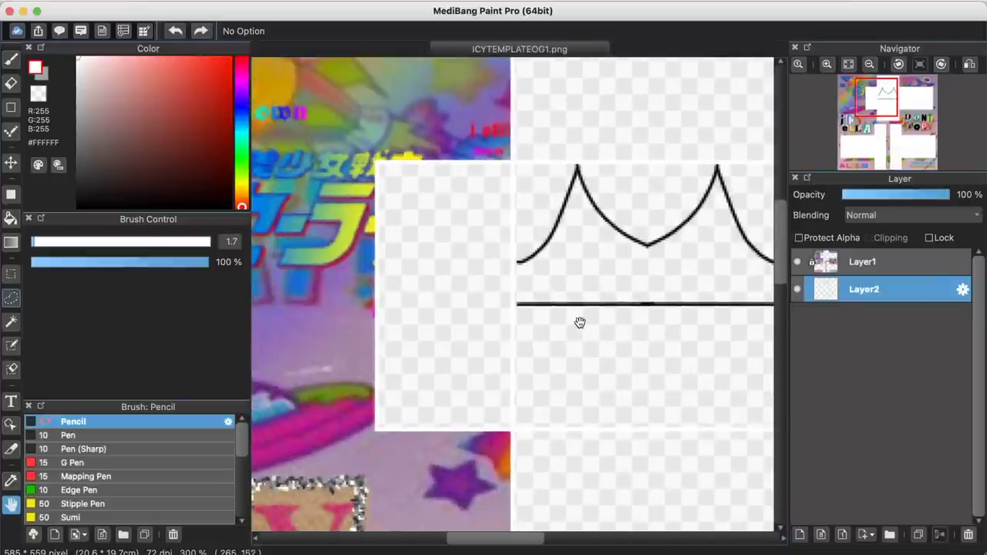
scroll(604, 403, right, 5)
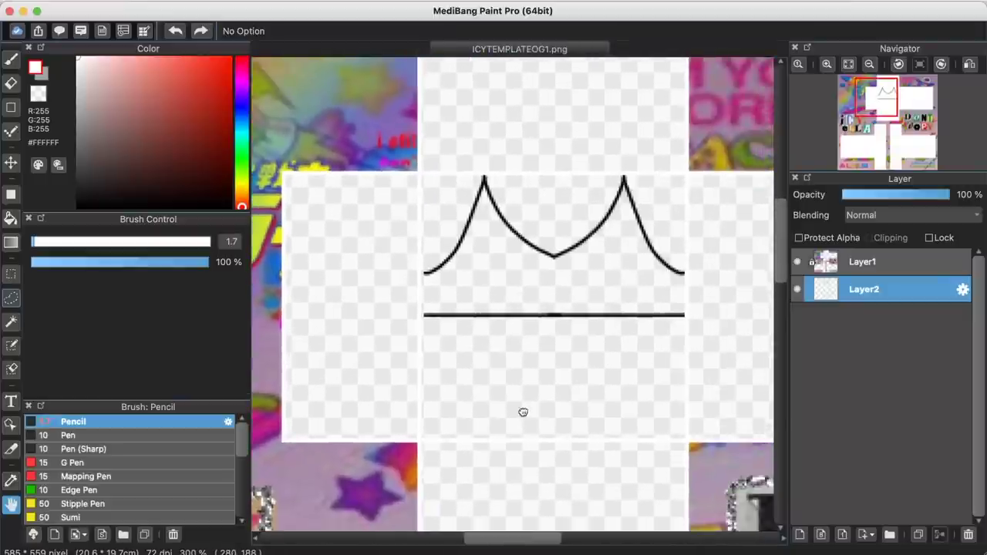
drag(495, 352, 492, 355)
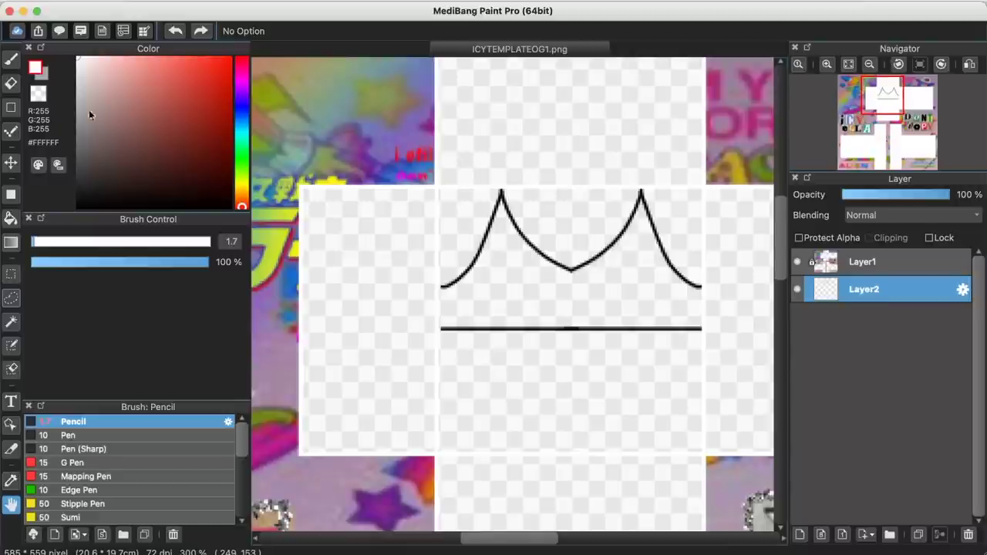
click(11, 58)
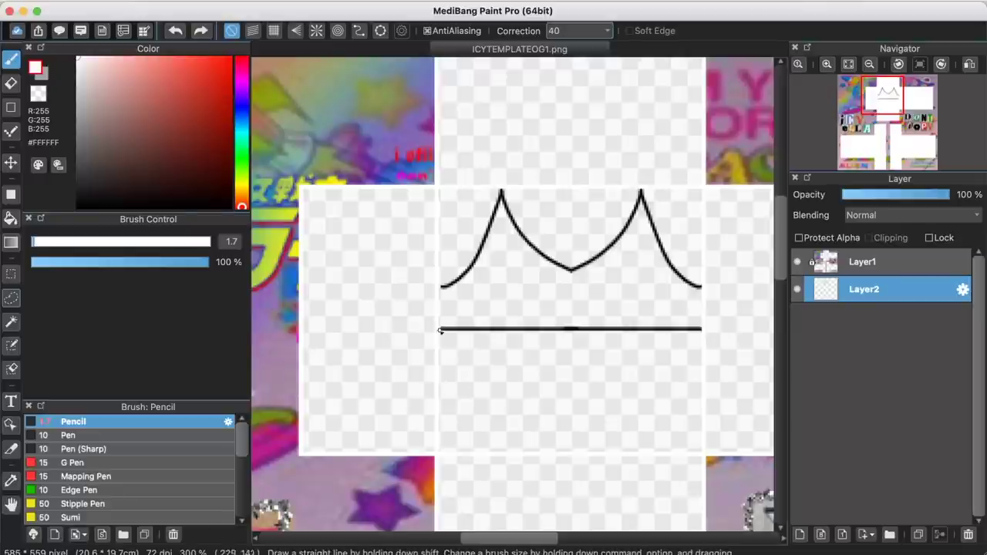
click(272, 31)
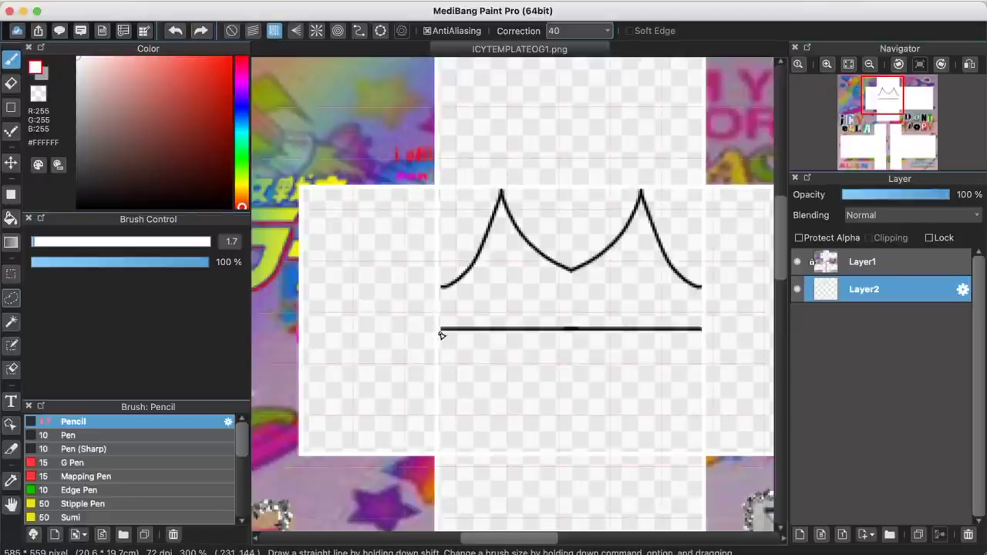
click(176, 30)
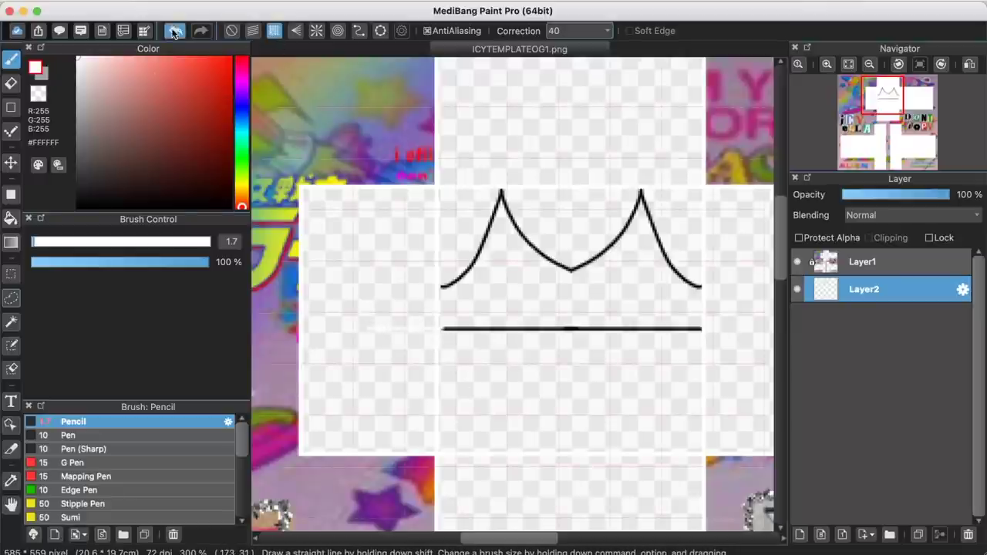
drag(92, 185, 4, 251)
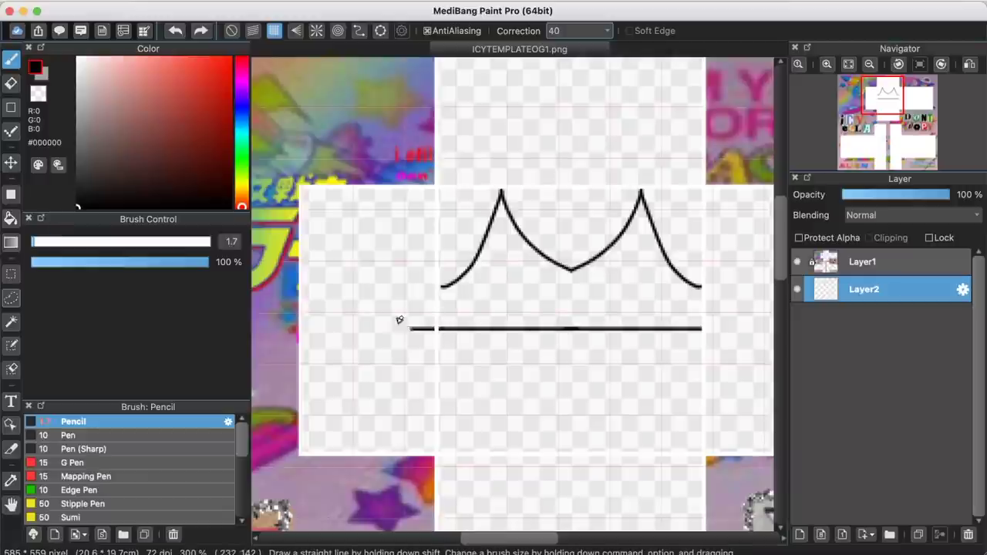
drag(399, 320, 310, 323)
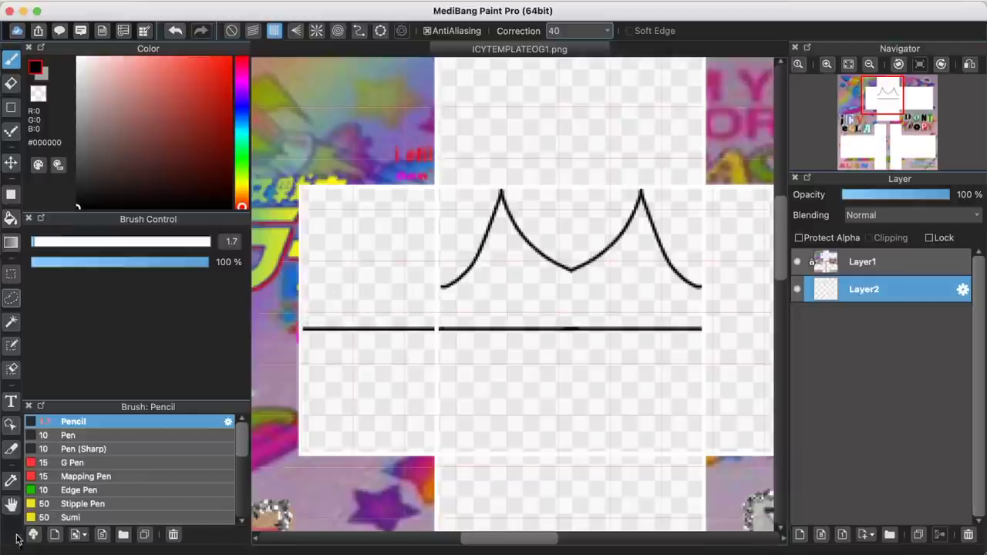
Draw the matching black horizontal line across the side panel to the right of the central torso panel
click(11, 505)
mouse_move(695, 446)
mouse_down()
mouse_move(379, 419)
mouse_move(390, 432)
mouse_move(428, 438)
mouse_up()
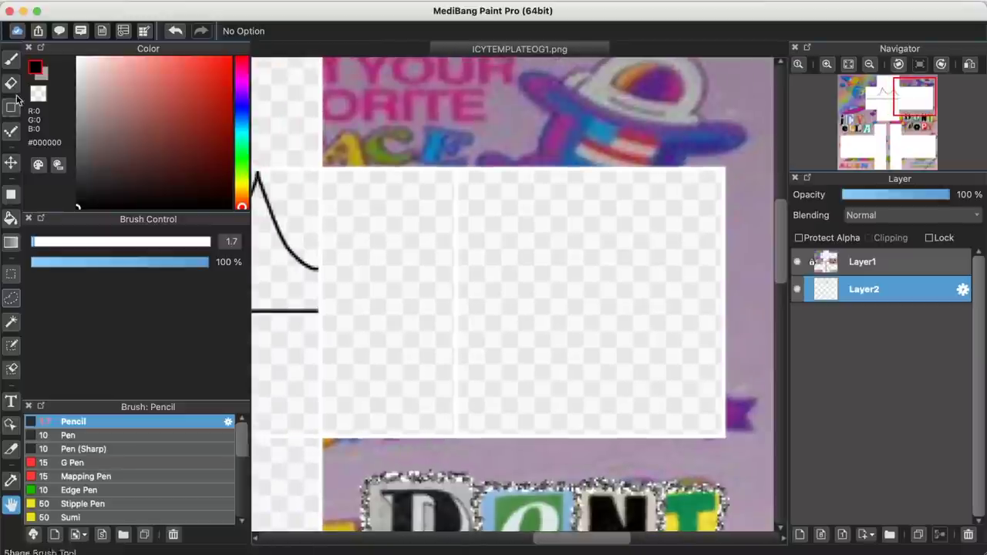
click(11, 59)
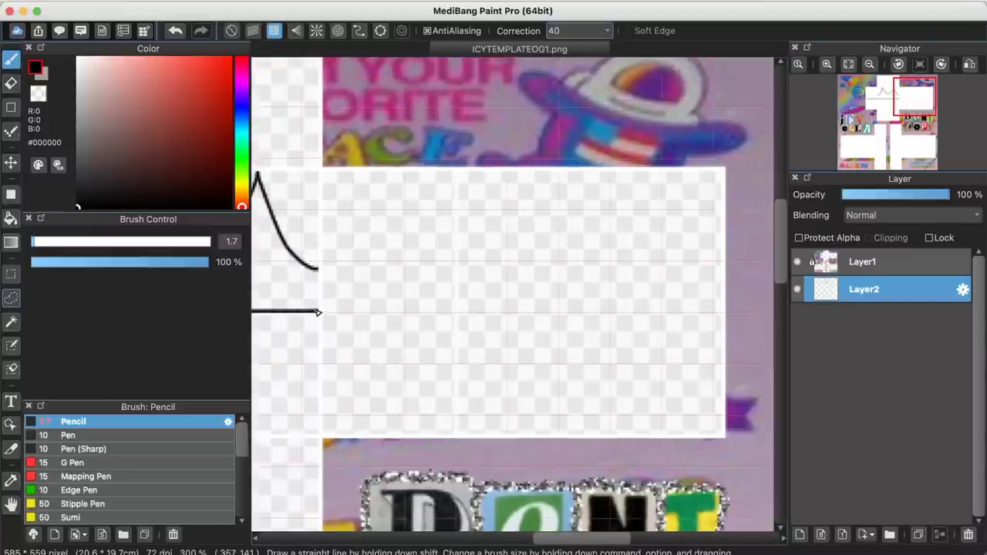
drag(322, 311, 388, 312)
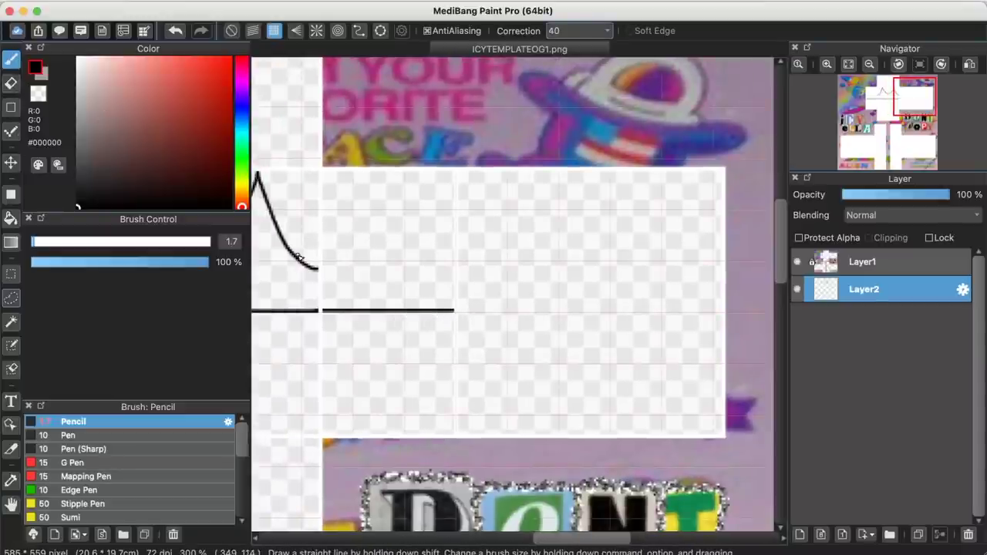
Extend the upper black horizontal line across the side and back panels, and the lower line across the back panel
drag(322, 270, 692, 270)
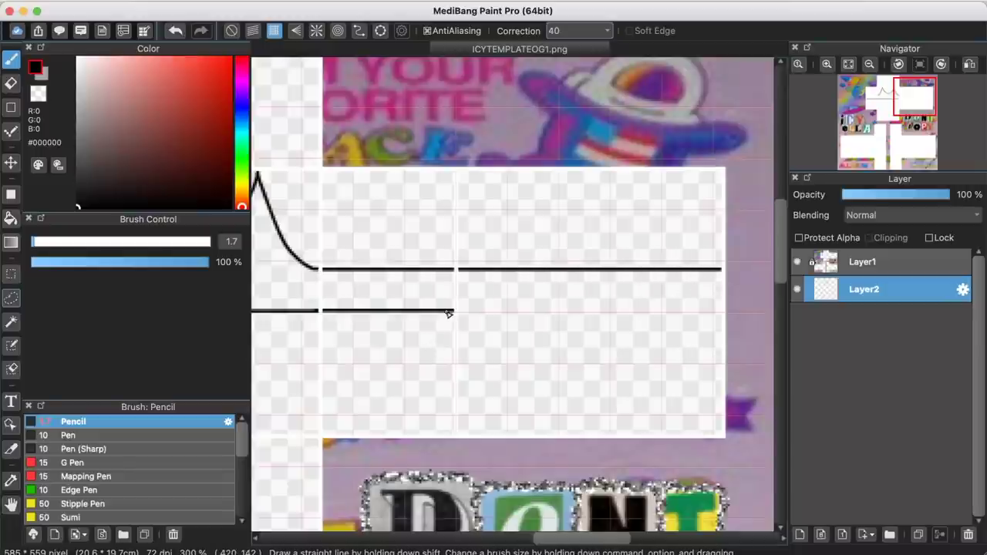
drag(458, 310, 523, 310)
click(175, 30)
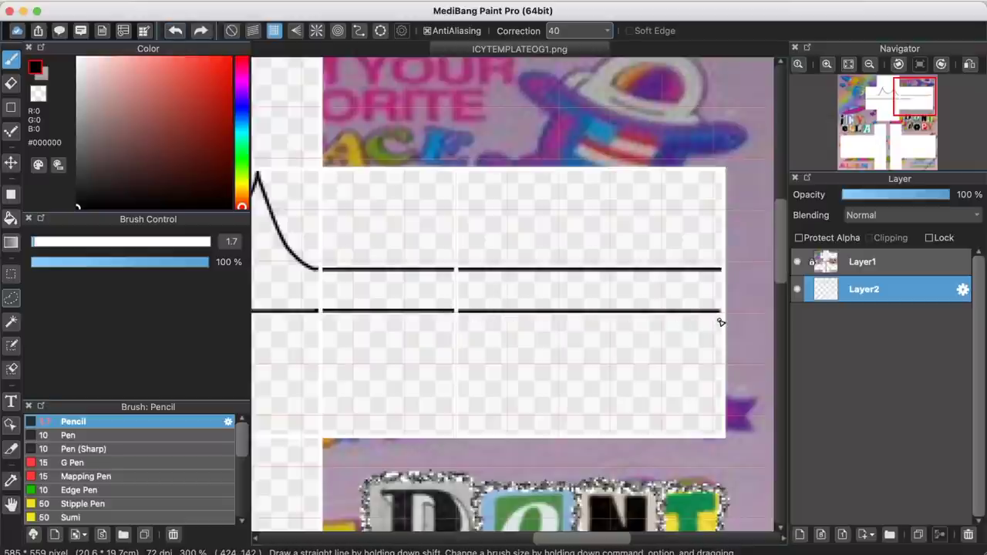
Draw the upper black horizontal line across the side panel to the left of the front torso, meeting the armhole curve
click(11, 503)
mouse_move(342, 370)
mouse_down()
mouse_move(612, 317)
mouse_move(748, 331)
mouse_up()
click(11, 57)
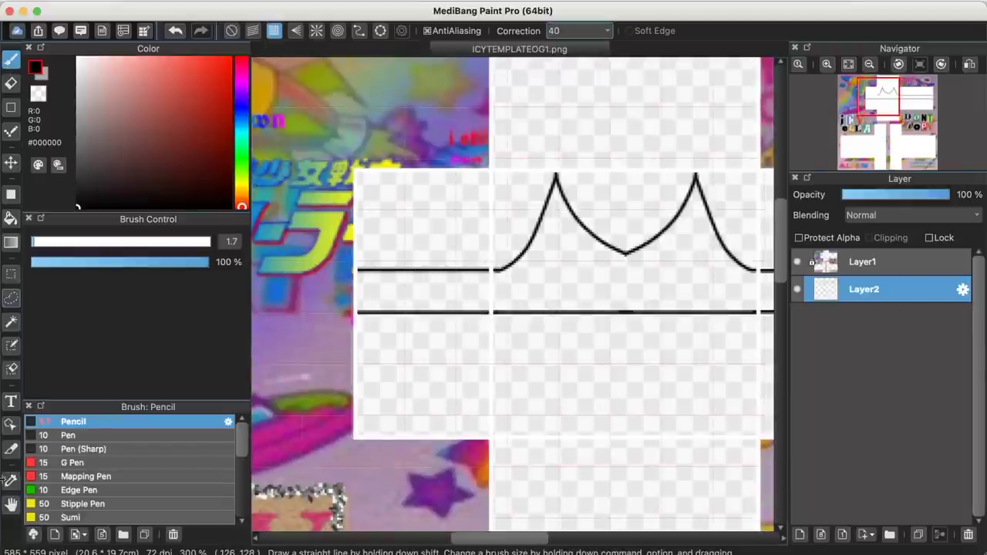
Draw two vertical black strap lines from the outline's two peaks up through the shoulder panel above the front torso
click(10, 504)
mouse_move(637, 134)
mouse_down()
mouse_move(540, 282)
mouse_move(508, 291)
mouse_up()
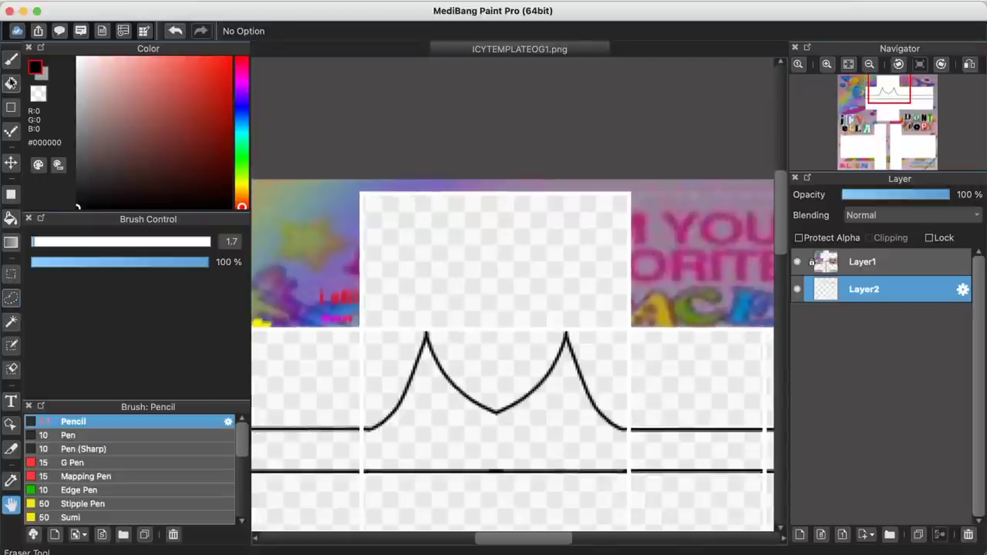
click(11, 58)
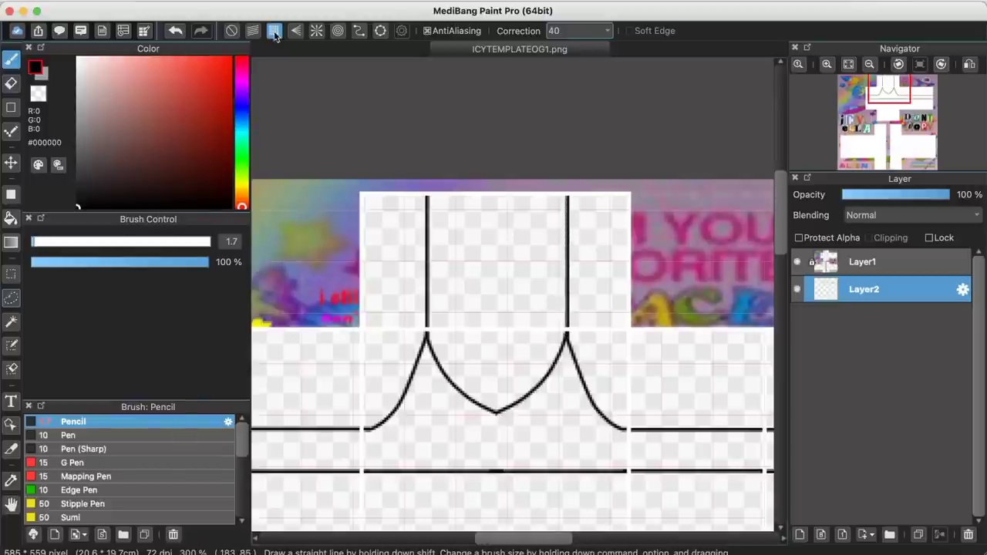
Examine the top's outline with its straps across the front, side and back panels
click(11, 504)
scroll(505, 324, up, 2)
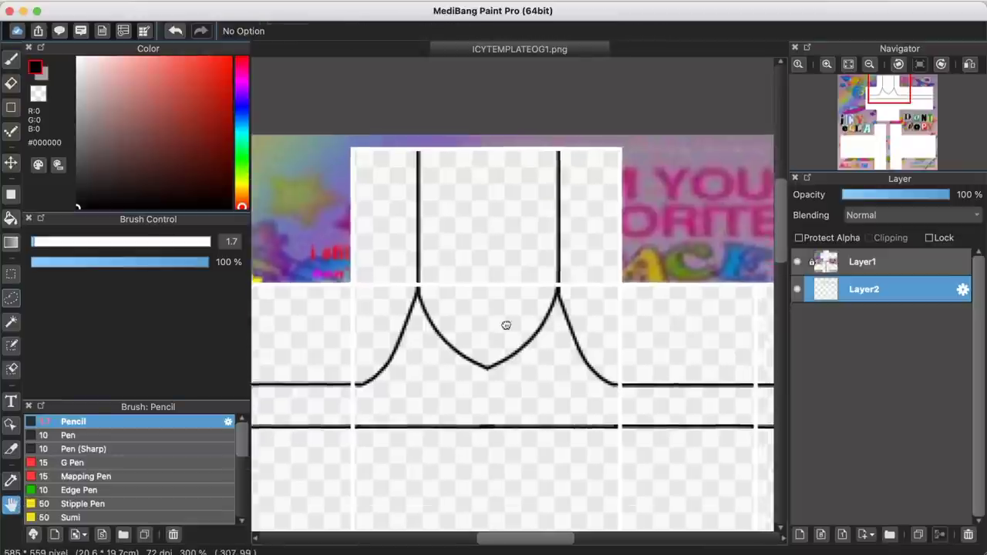
scroll(505, 324, down, 4)
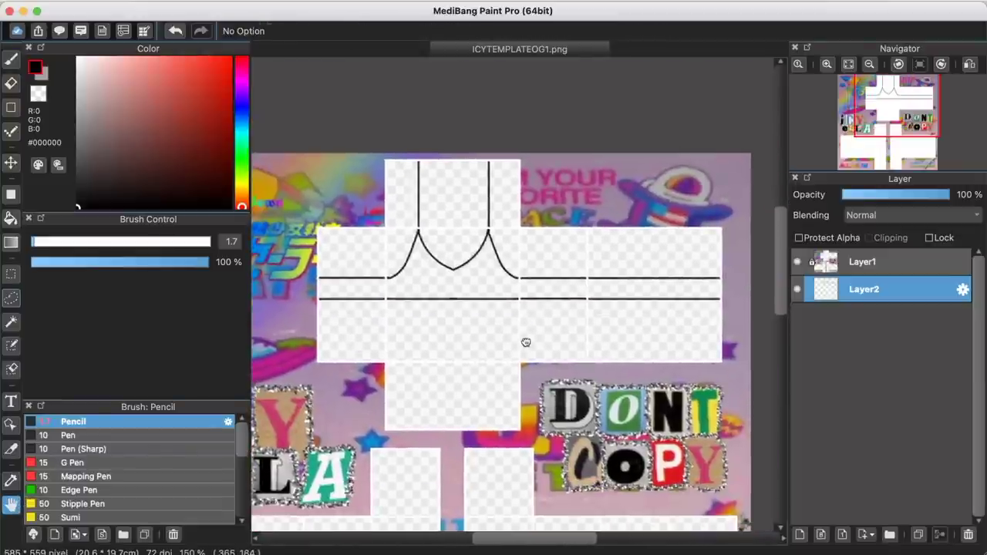
drag(538, 331, 554, 372)
scroll(540, 324, up, 1)
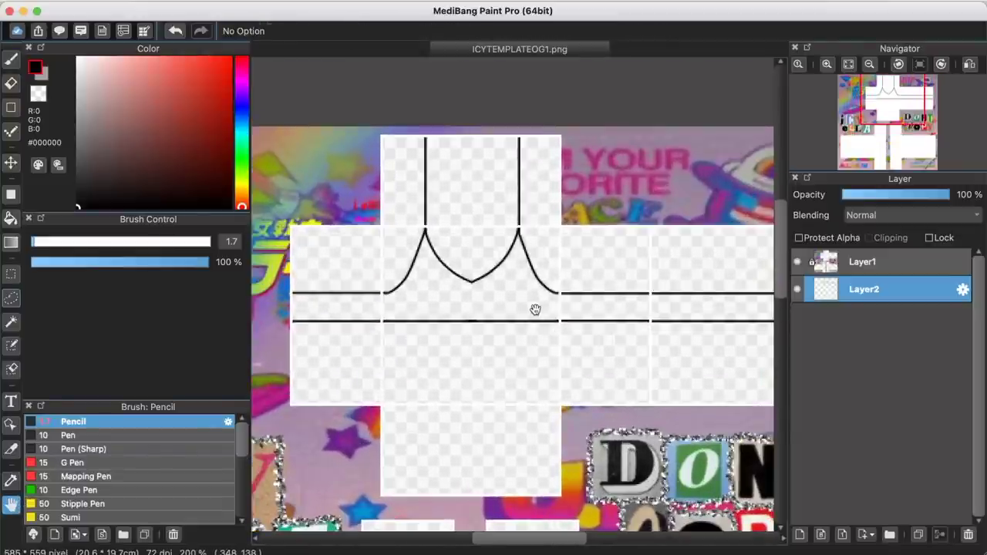
scroll(524, 331, down, 1)
scroll(512, 354, up, 1)
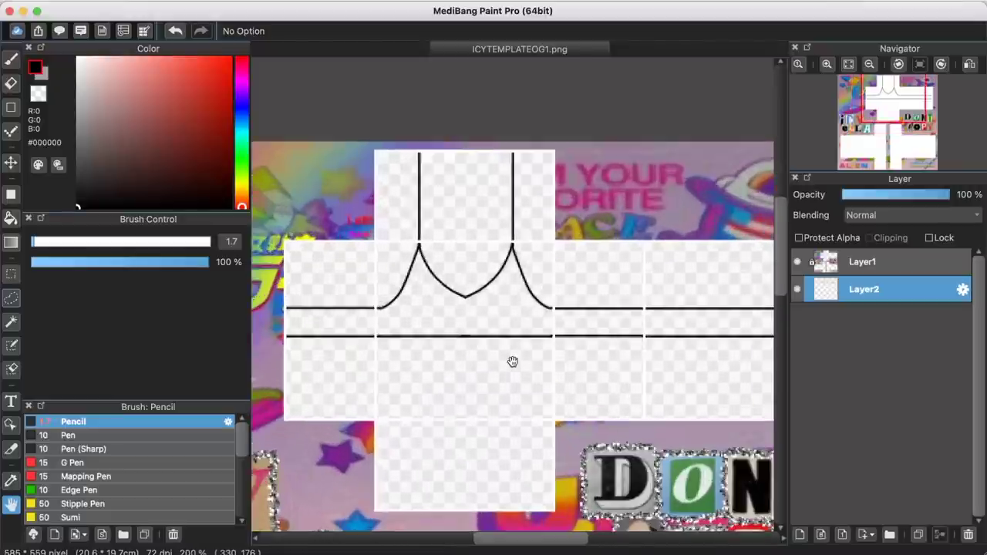
drag(511, 362, 502, 364)
scroll(425, 331, up, 1)
scroll(470, 384, left, 5)
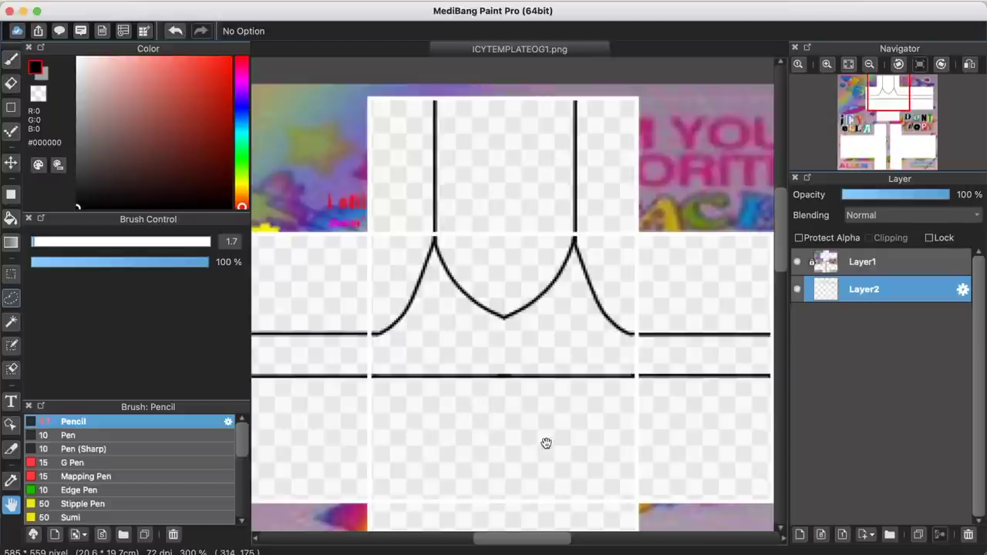
scroll(546, 443, down, 1)
scroll(579, 401, right, 1)
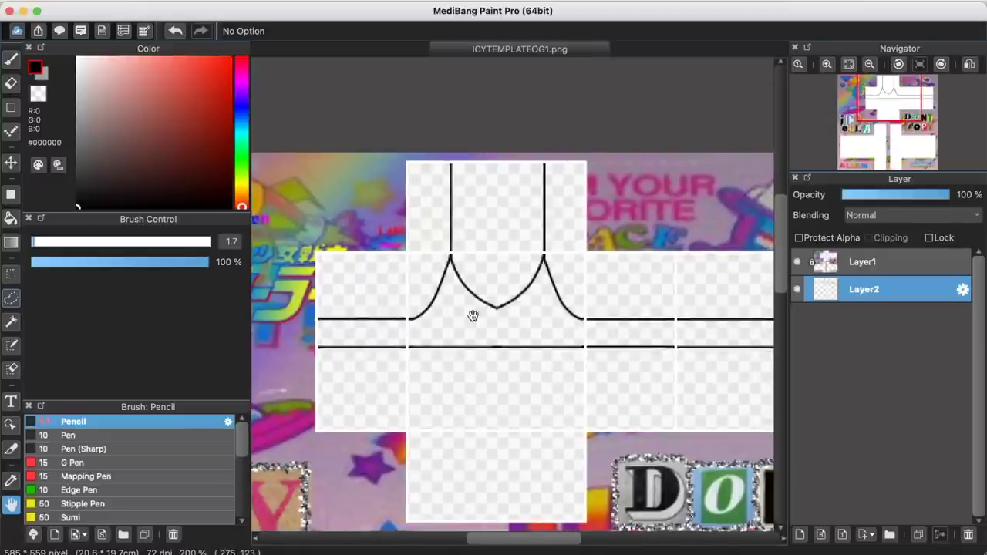
scroll(473, 316, right, 1)
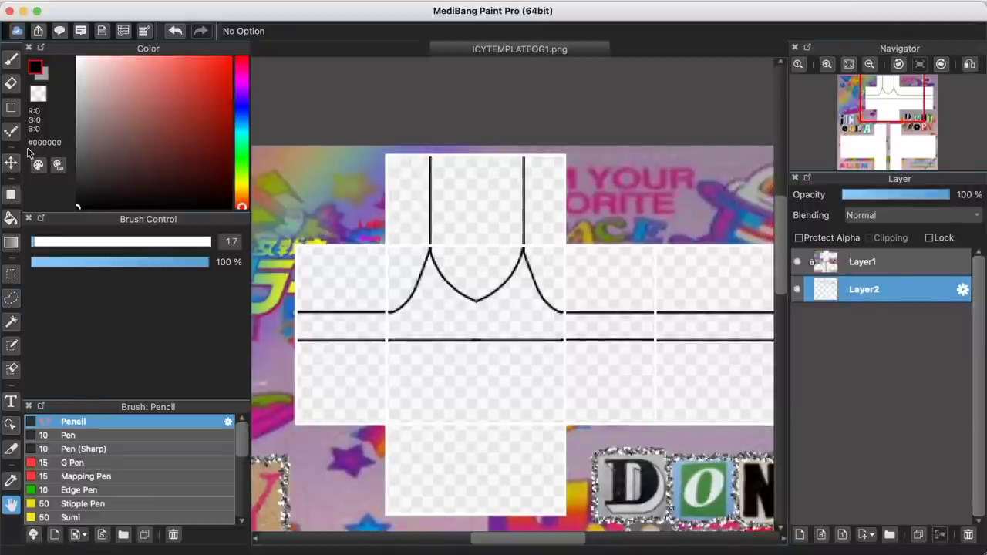
Move the whole outline on Layer2 slightly down on the template
click(10, 164)
mouse_move(425, 375)
mouse_down()
mouse_move(425, 385)
mouse_move(427, 378)
mouse_up()
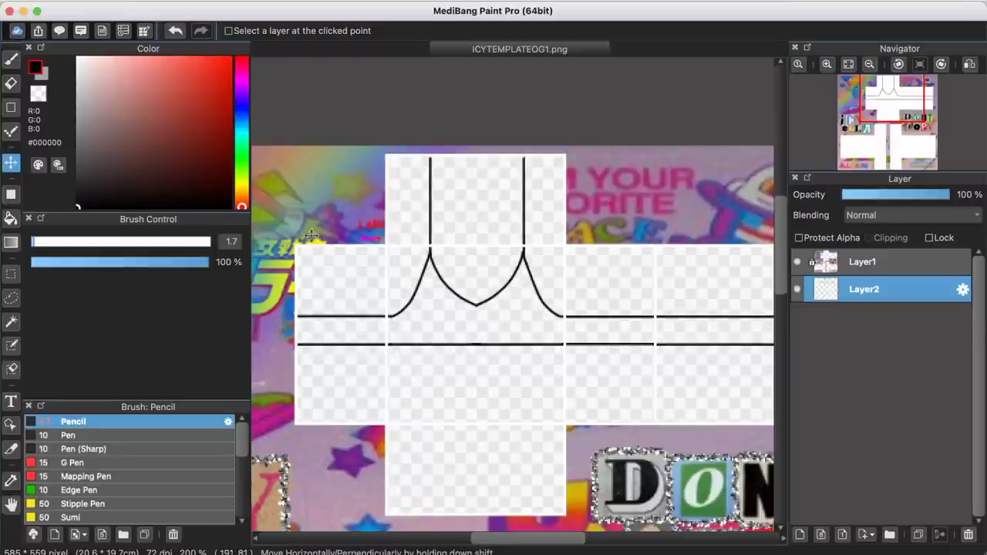
key(super+plus)
key(super+plus)
key(super+plus)
key(super+minus)
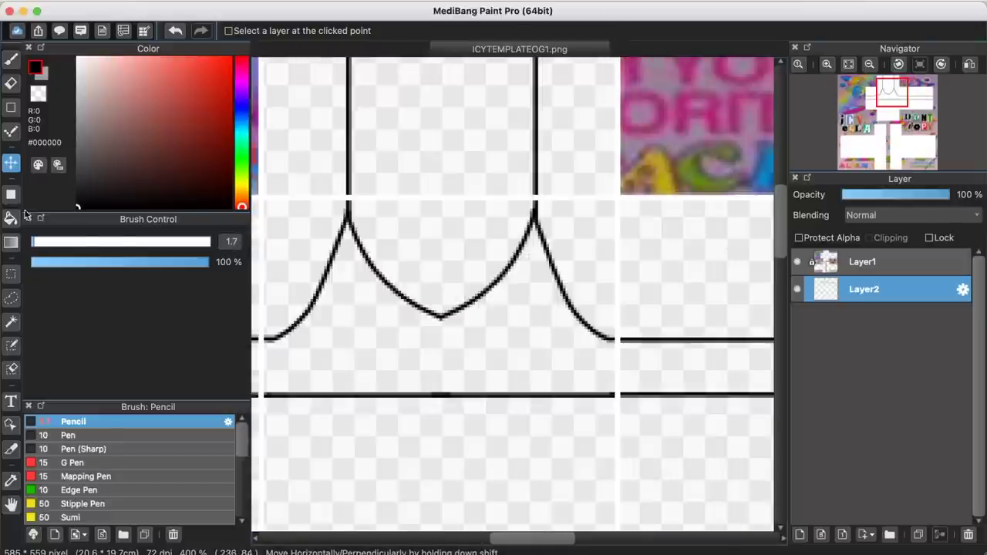
Set the eraser size to 2.1 for fine cleanup around the outline's two strap peaks
key(e)
key(super+plus)
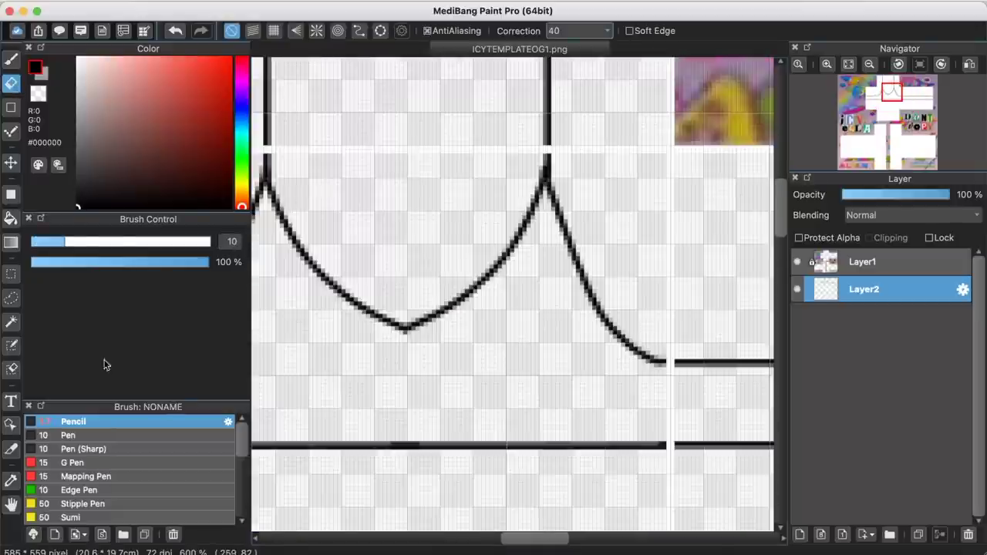
key(super+minus)
click(11, 506)
drag(262, 209, 514, 276)
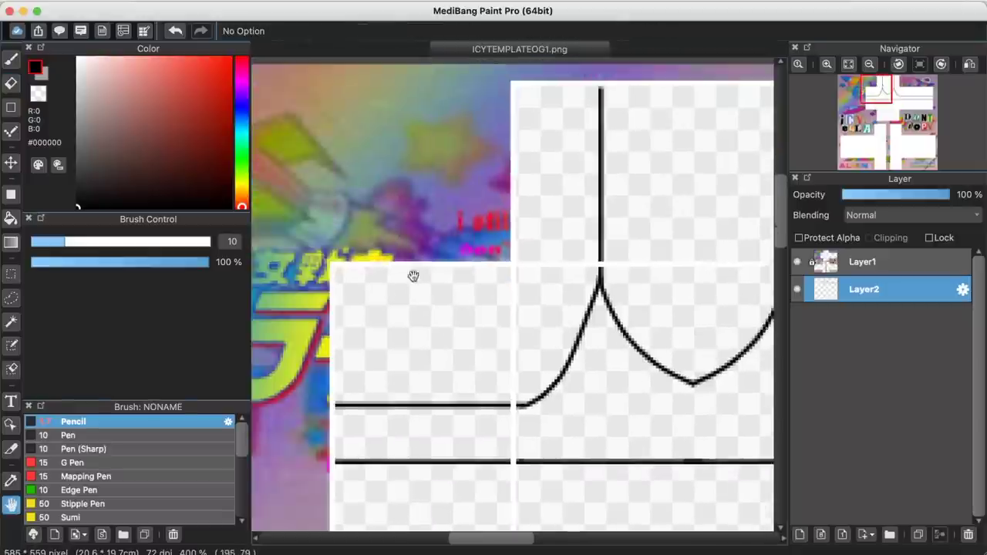
key(super+plus)
key(super+plus)
drag(619, 332, 372, 336)
key(super+minus)
key(e)
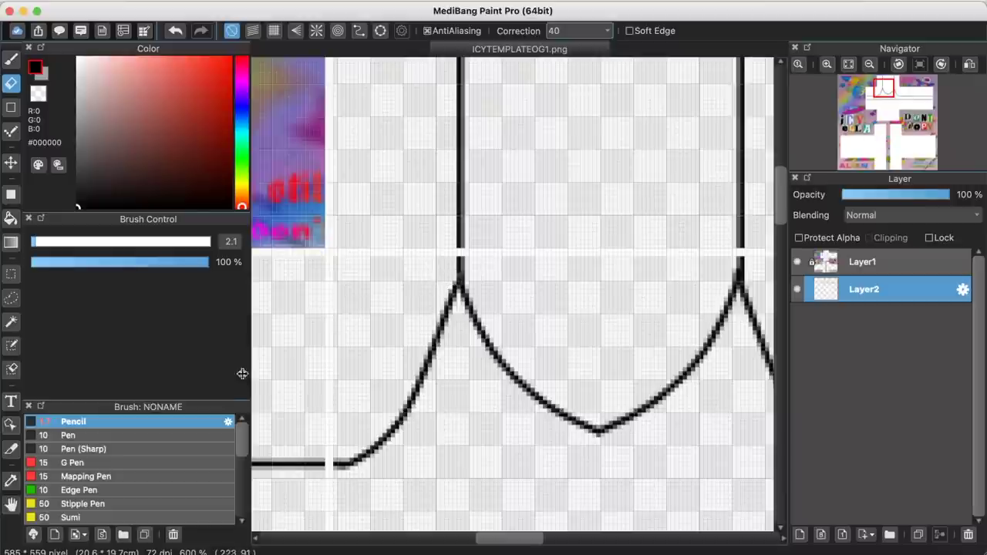
click(11, 506)
drag(709, 336, 513, 361)
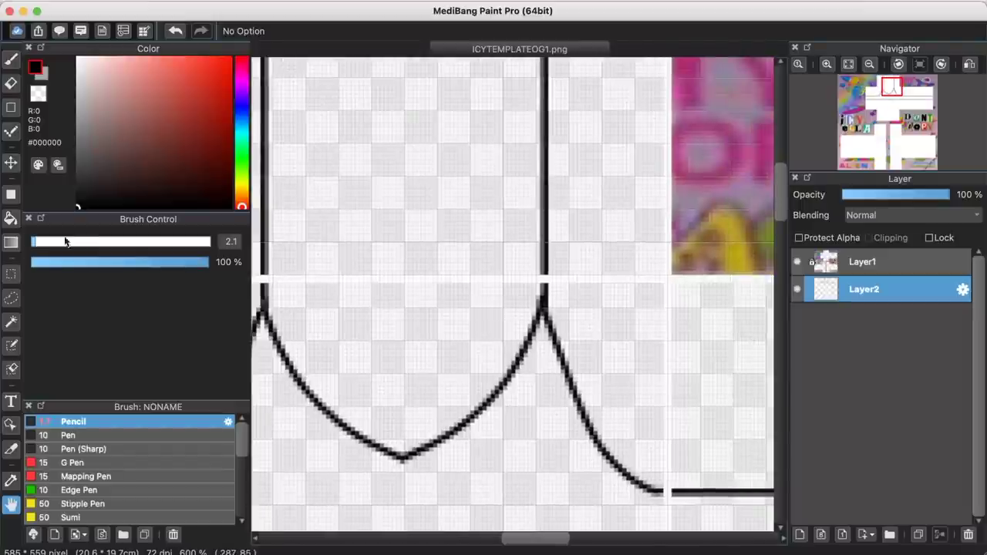
key(b)
drag(528, 290, 529, 301)
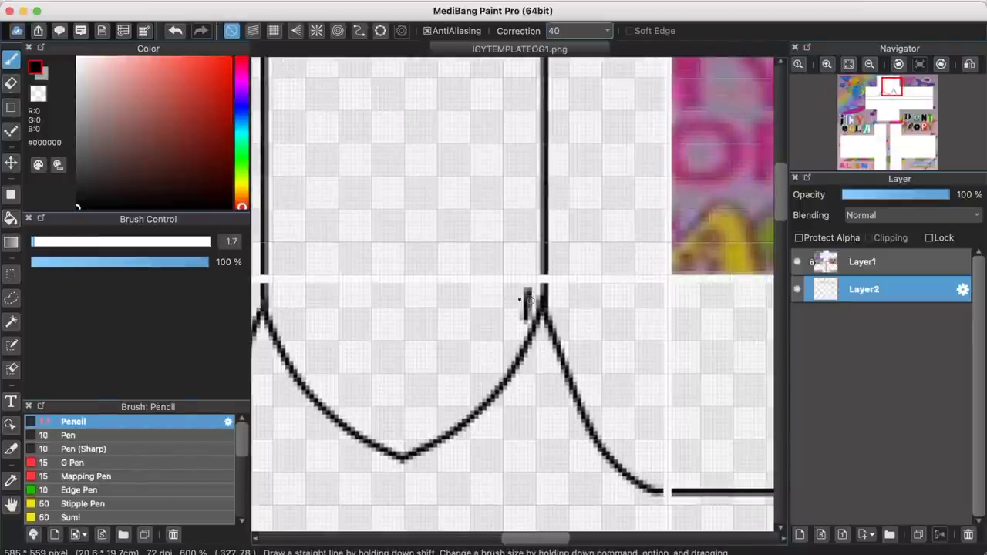
click(170, 30)
Erase the rough inner edge of the outline at the right strap peak, just below the shoulder panel
key(e)
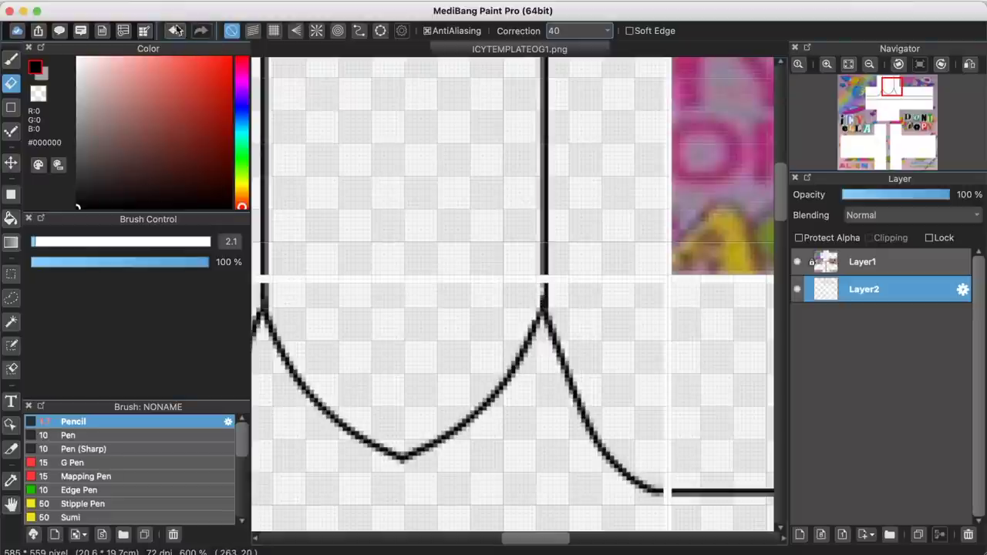
drag(532, 313, 538, 284)
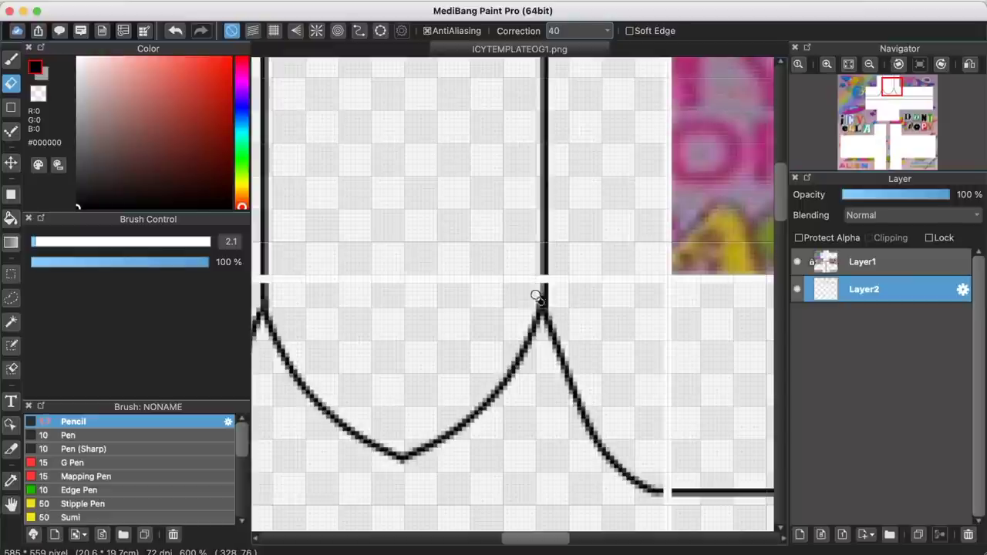
scroll(320, 326, down, 2)
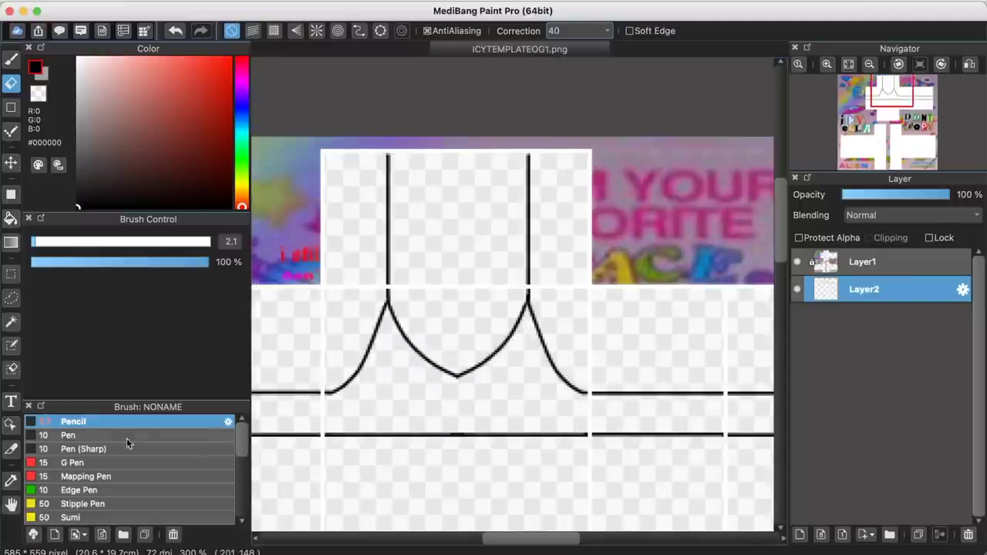
Check the position and symmetry of the cleaned-up outline across the torso panels
click(11, 504)
scroll(489, 377, down, 2)
drag(462, 415, 465, 366)
scroll(483, 370, up, 1)
drag(490, 310, 497, 304)
scroll(498, 313, down, 1)
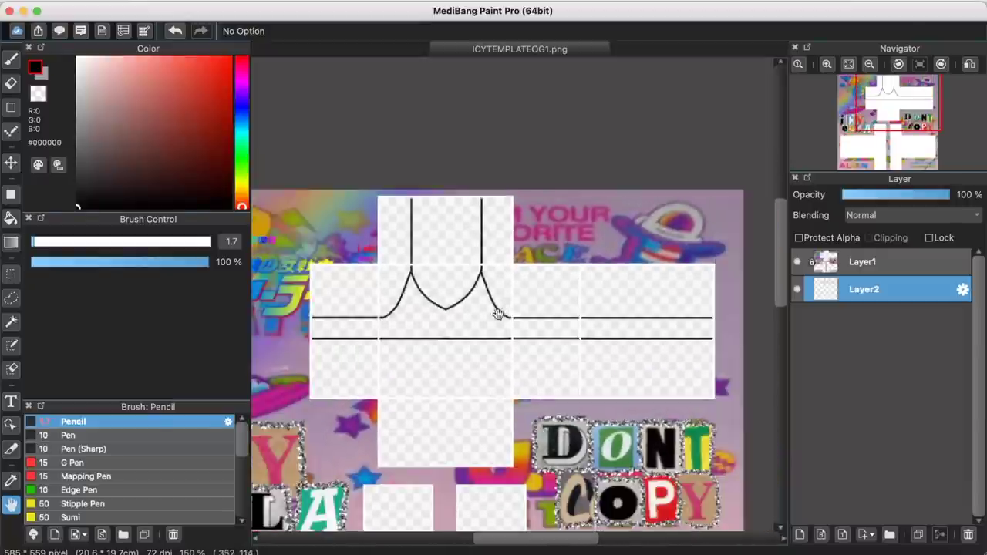
scroll(498, 313, up, 1)
drag(341, 323, 387, 306)
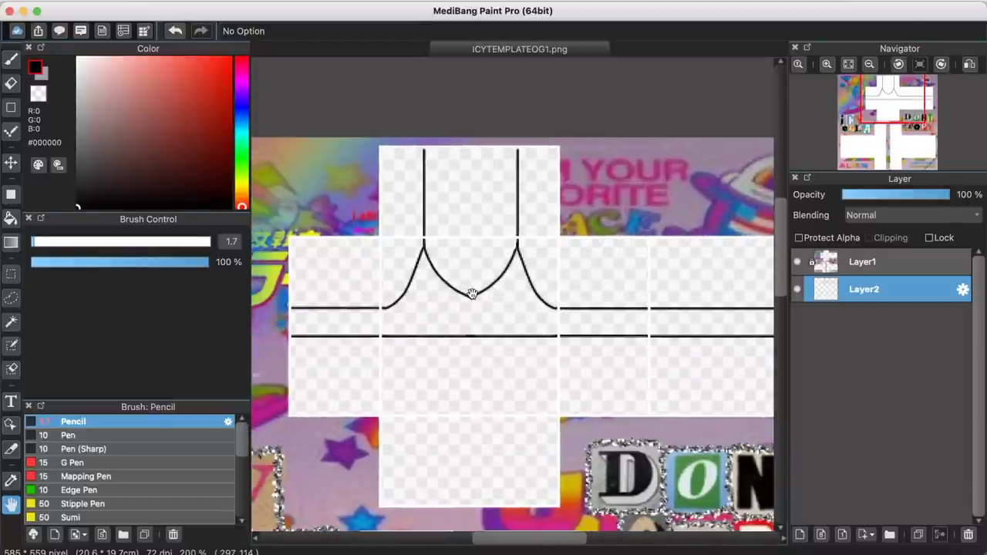
drag(561, 338, 554, 330)
scroll(409, 347, down, 1)
scroll(410, 346, up, 1)
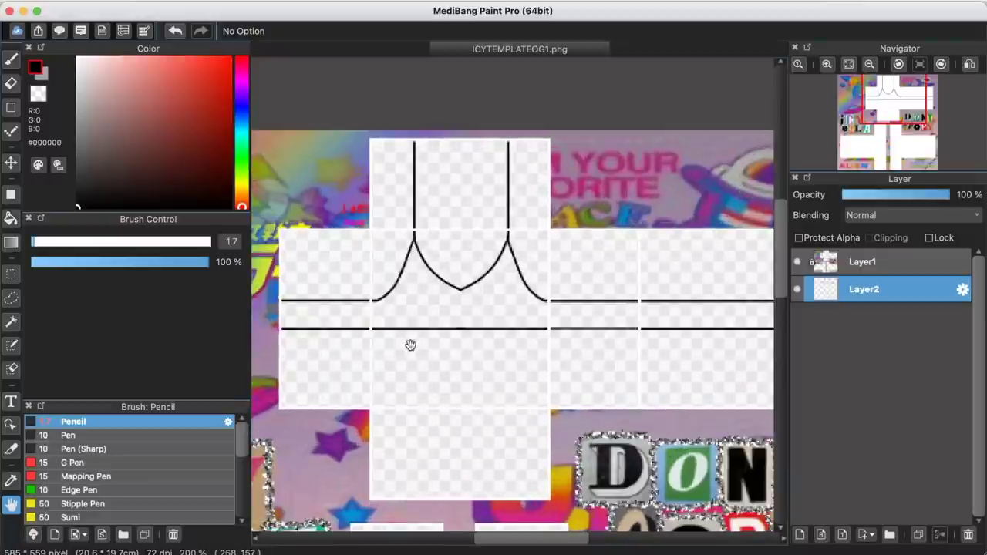
drag(428, 344, 445, 347)
scroll(463, 349, up, 1)
scroll(462, 349, down, 1)
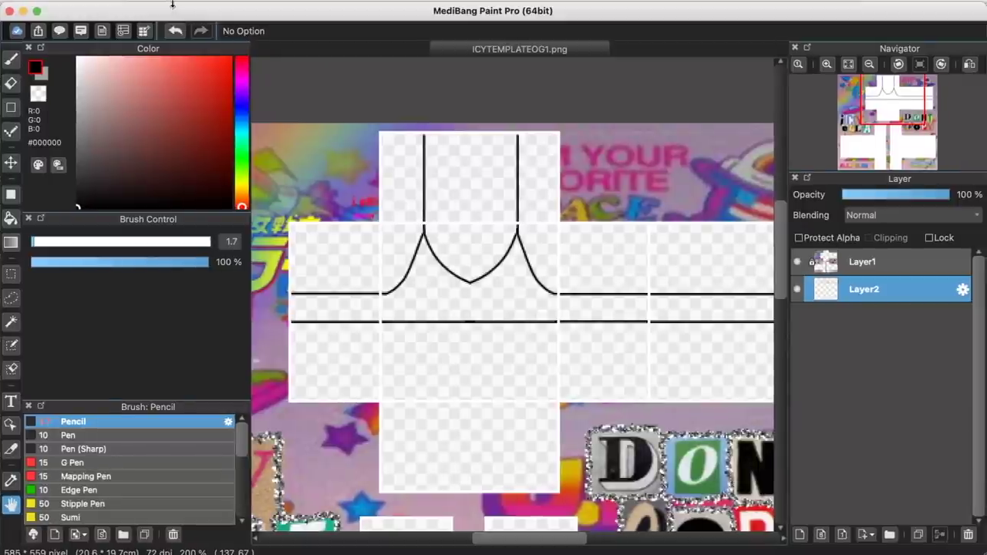
Add a new layer directly above Layer2 and turn on clipping for it
click(799, 536)
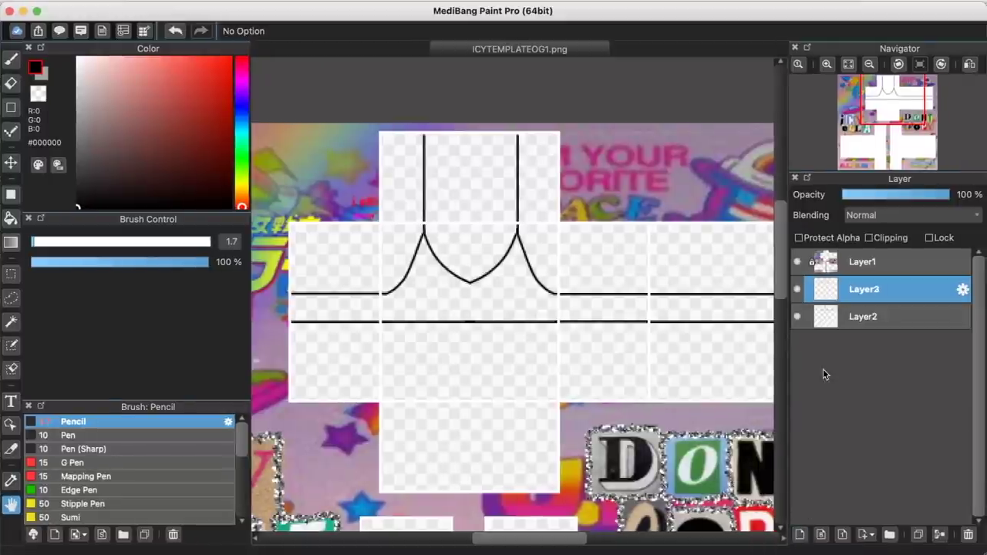
click(869, 238)
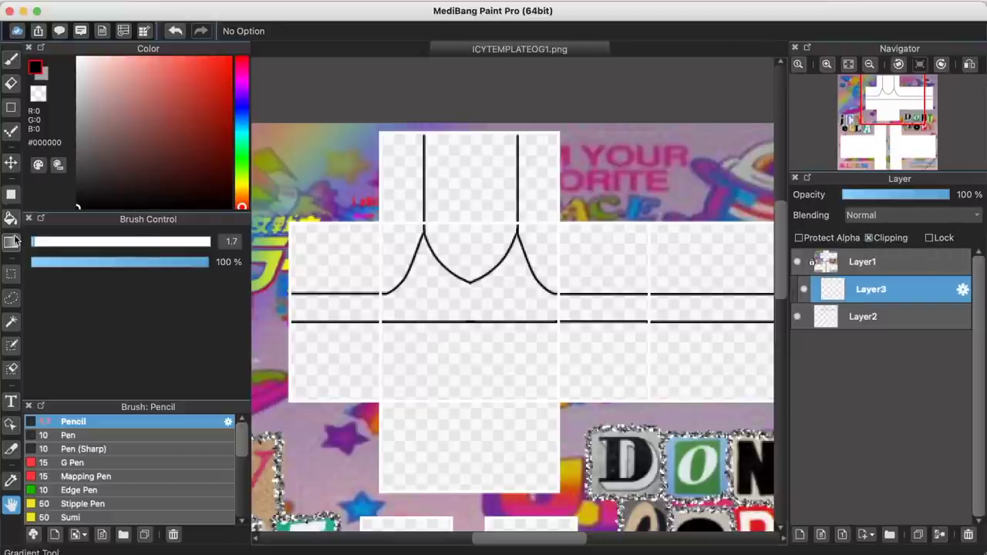
Set the Pencil brush to dark red #7D0000 with a size of 46
click(243, 127)
drag(174, 106, 154, 178)
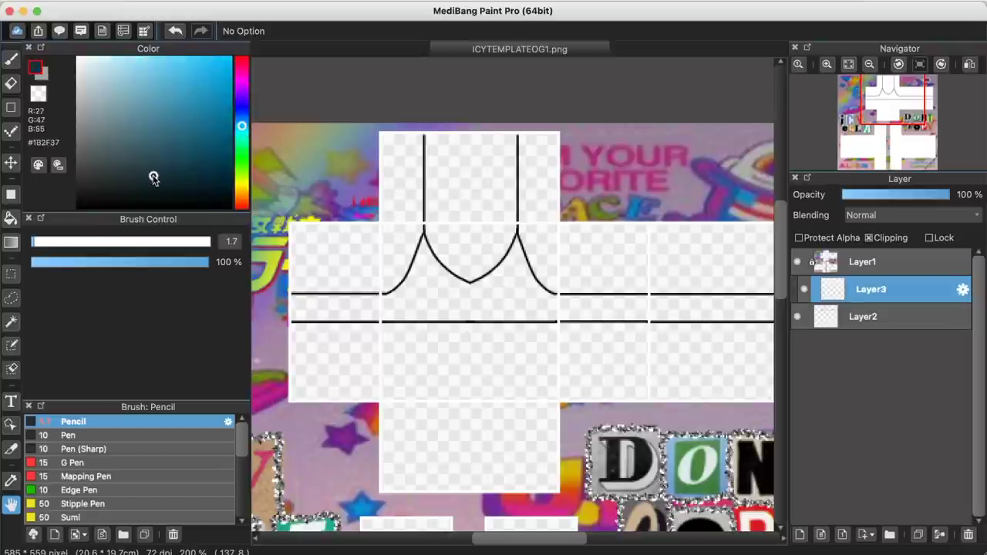
drag(174, 121, 175, 117)
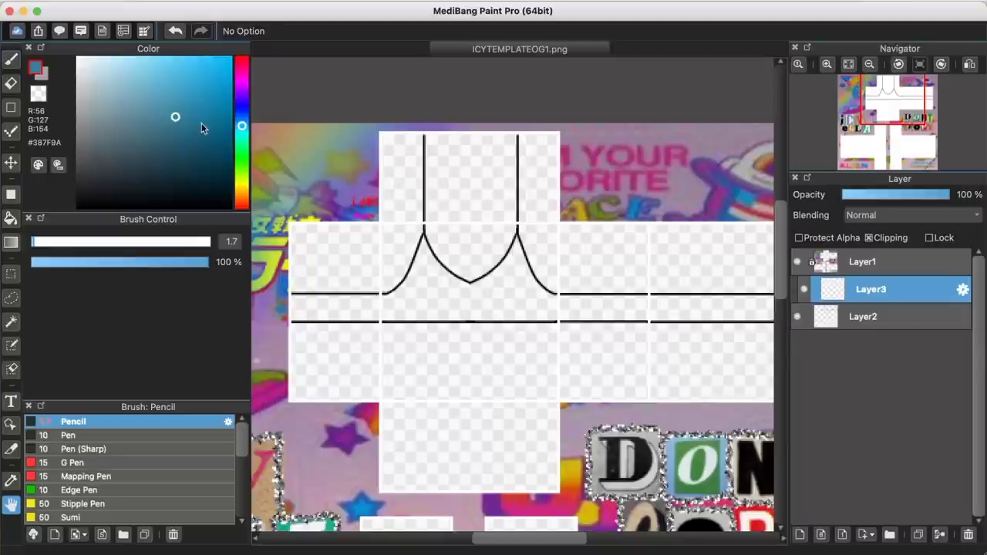
click(241, 144)
click(243, 58)
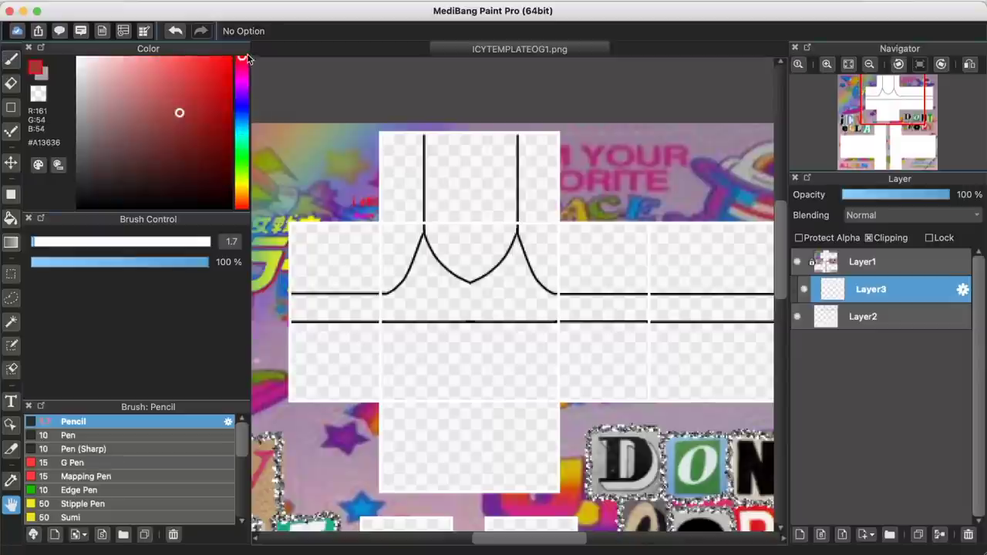
click(11, 62)
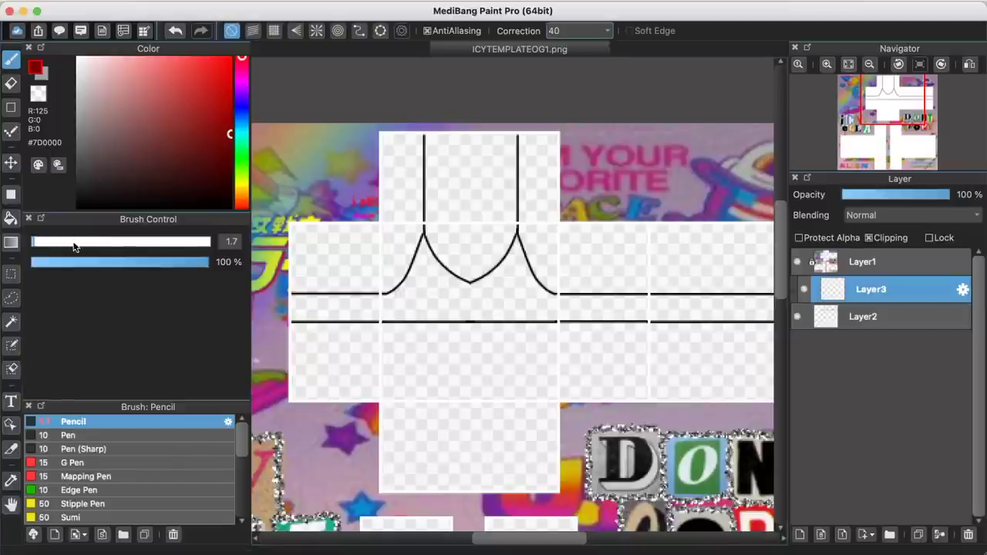
mouse_move(74, 246)
mouse_down()
mouse_move(105, 235)
mouse_move(161, 240)
mouse_up()
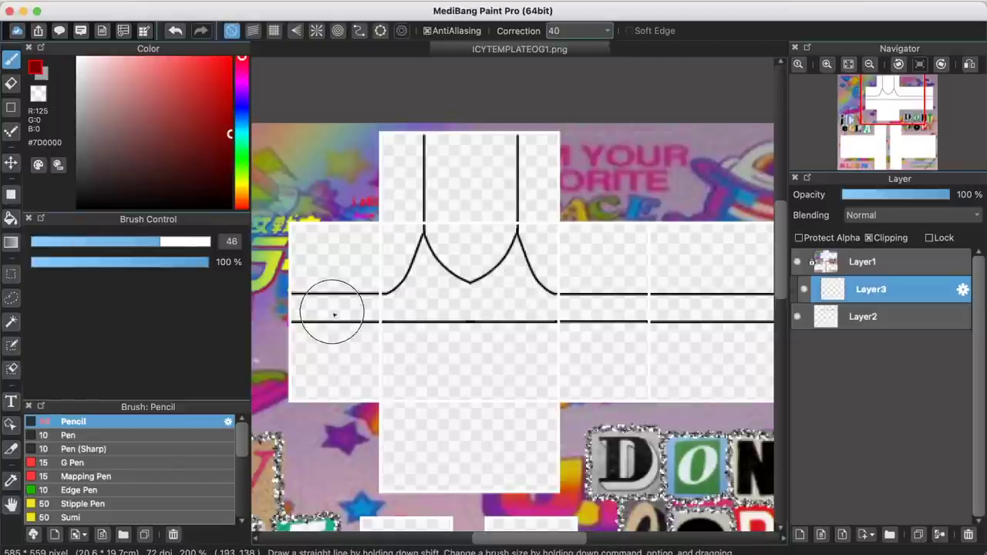
Paint dark red #7D0000 over the black outline on the clipped layer, covering the straps, neckline and band lines across all torso panels
mouse_move(309, 306)
mouse_down()
mouse_move(408, 297)
mouse_move(619, 298)
mouse_move(359, 283)
mouse_move(560, 251)
mouse_move(539, 263)
mouse_move(392, 257)
mouse_move(433, 140)
mouse_move(434, 168)
mouse_up()
mouse_move(516, 292)
mouse_down()
mouse_move(511, 352)
mouse_move(600, 291)
mouse_up()
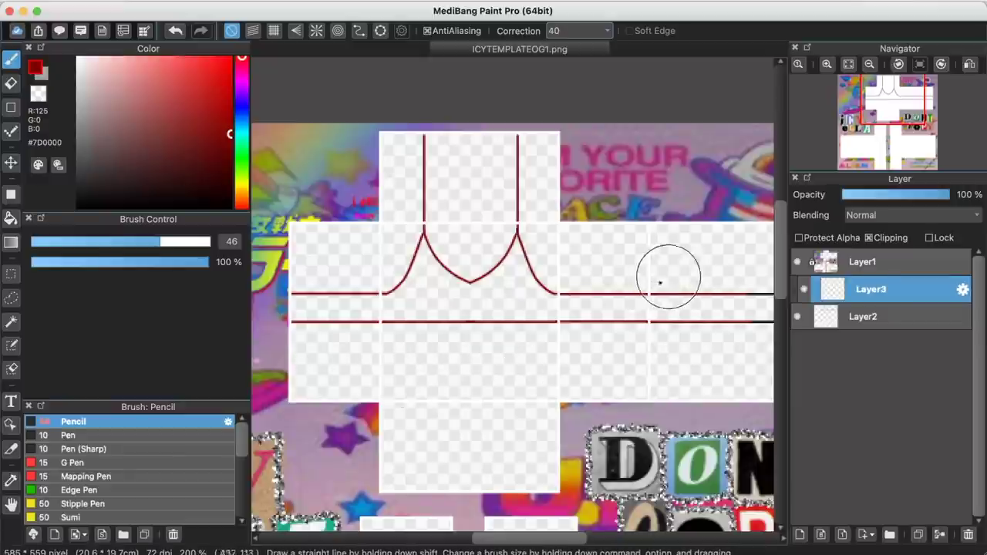
click(11, 502)
drag(502, 419, 288, 414)
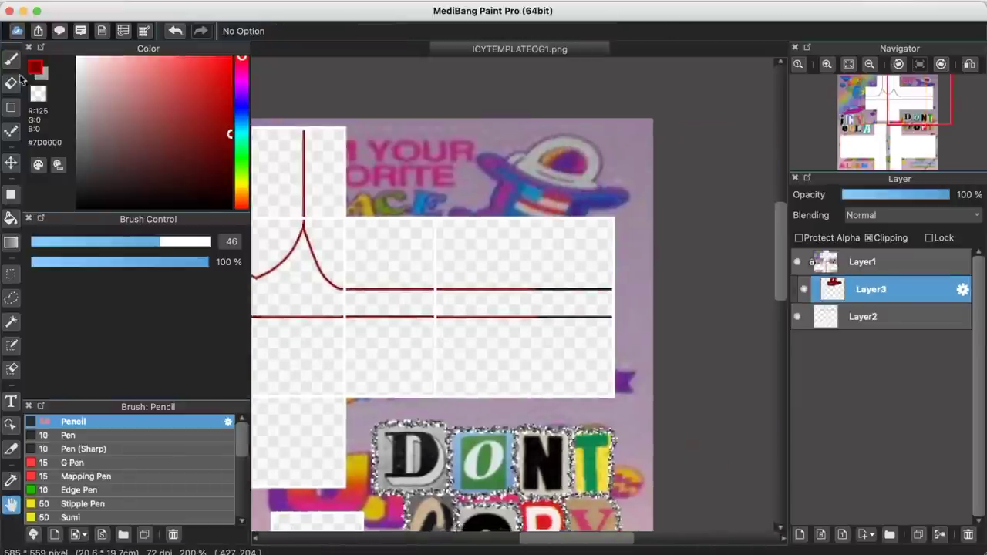
key(b)
drag(409, 294, 721, 290)
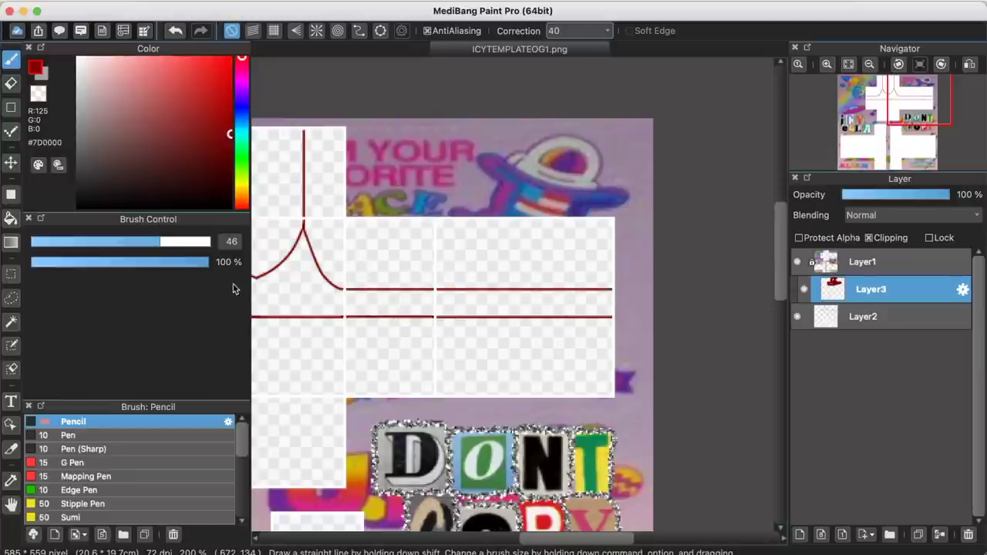
click(11, 504)
drag(331, 396, 531, 390)
click(10, 58)
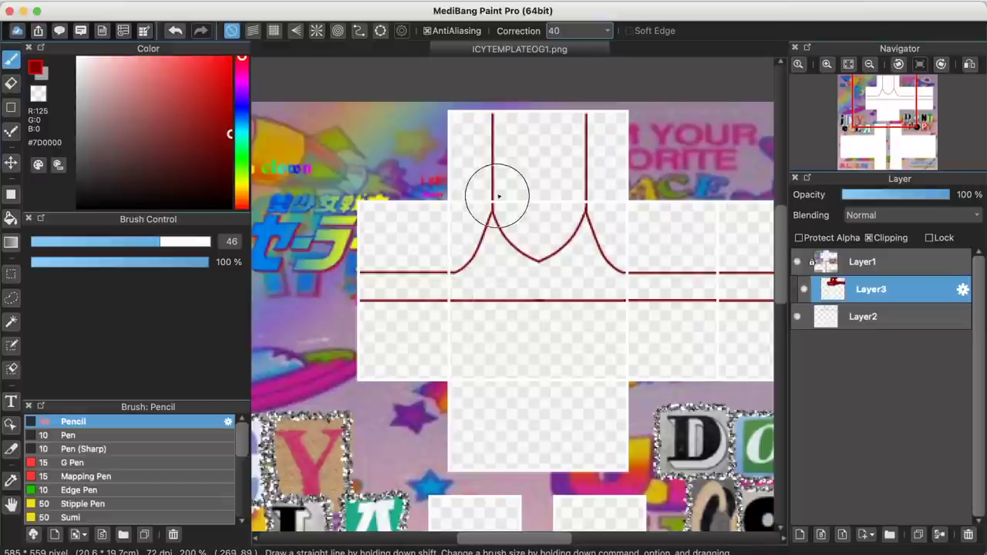
Merge the clipped color layer down into Layer2 and add a new empty layer
key(super+minus)
key(super+minus)
key(super+plus)
key(super+plus)
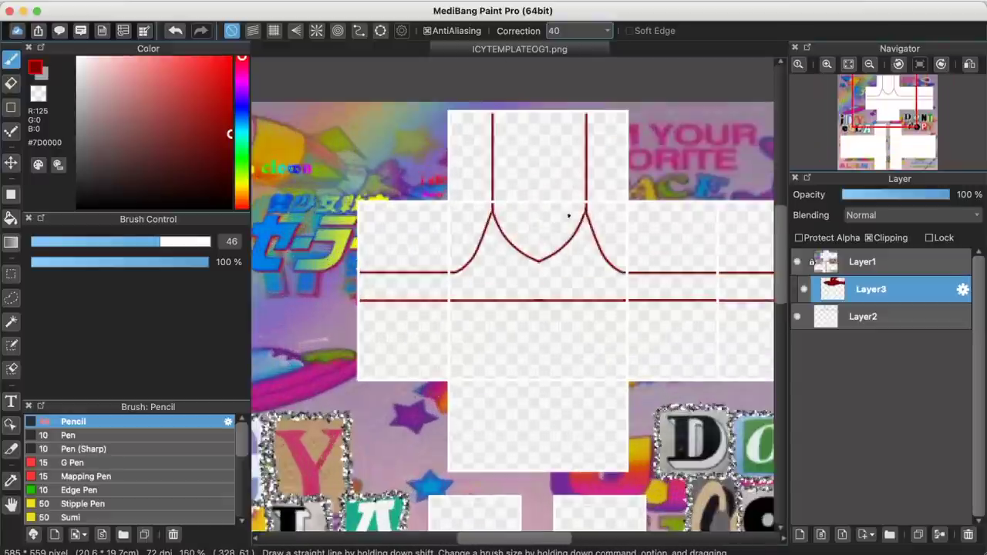
click(11, 504)
scroll(525, 412, up, 4)
scroll(542, 396, down, 1)
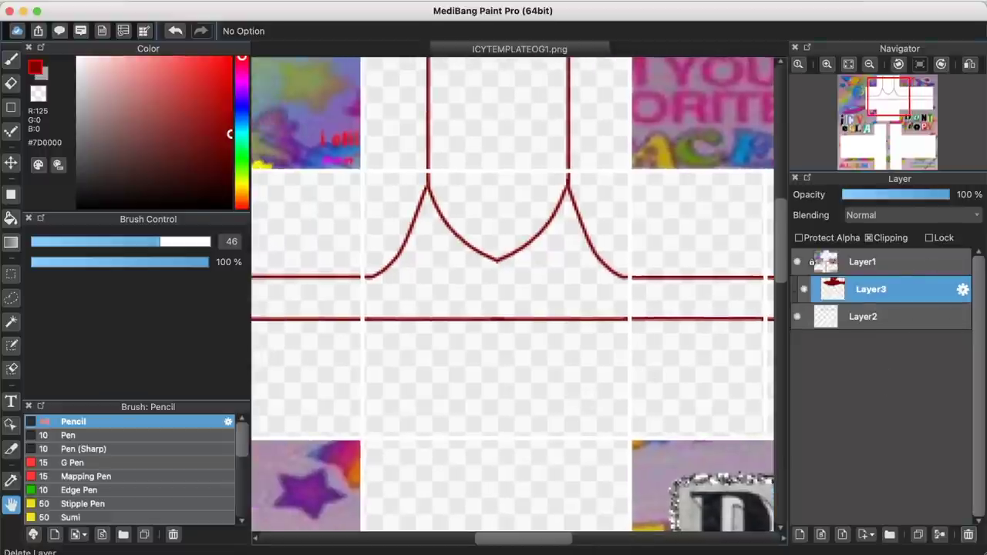
click(940, 535)
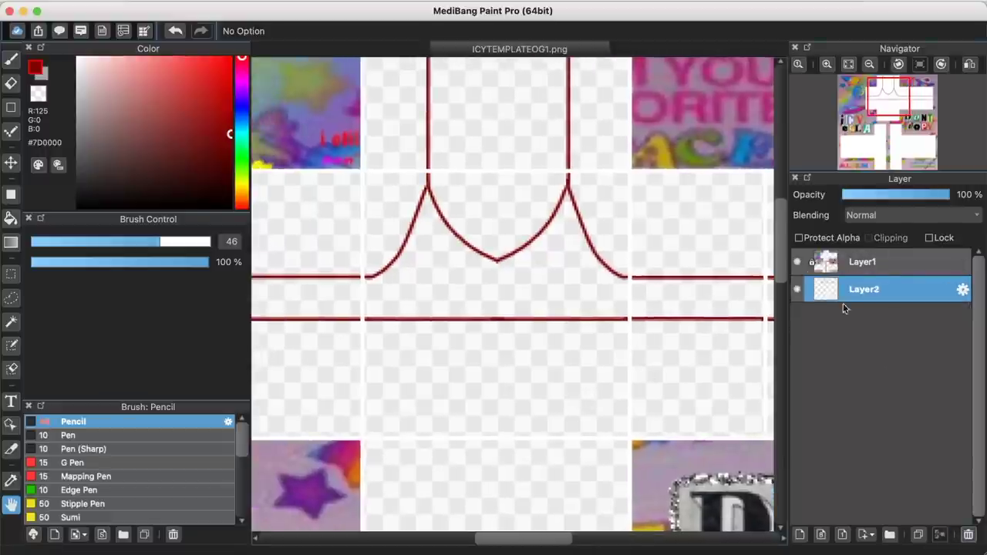
click(798, 534)
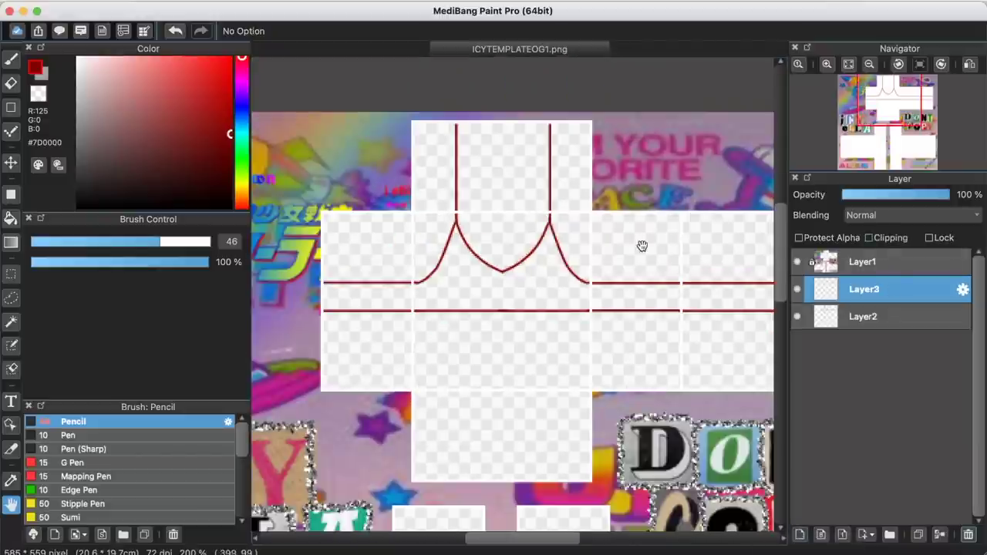
Move the new layer below Layer2 and roughly paint the left side and front torso panels in red #8E0B0B with the Pencil
key(super+minus)
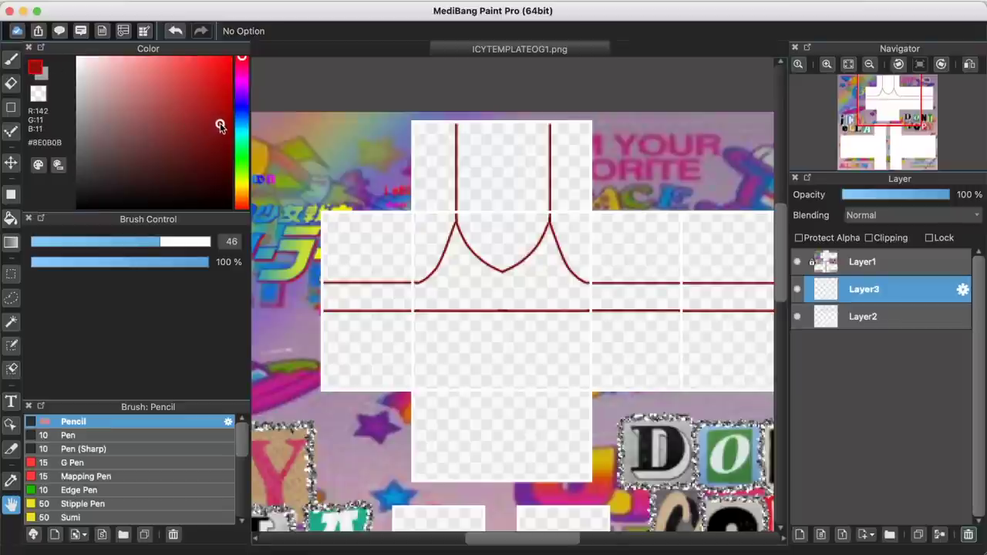
click(11, 59)
mouse_move(456, 281)
mouse_down()
mouse_move(480, 278)
mouse_move(312, 301)
mouse_up()
drag(869, 319, 867, 324)
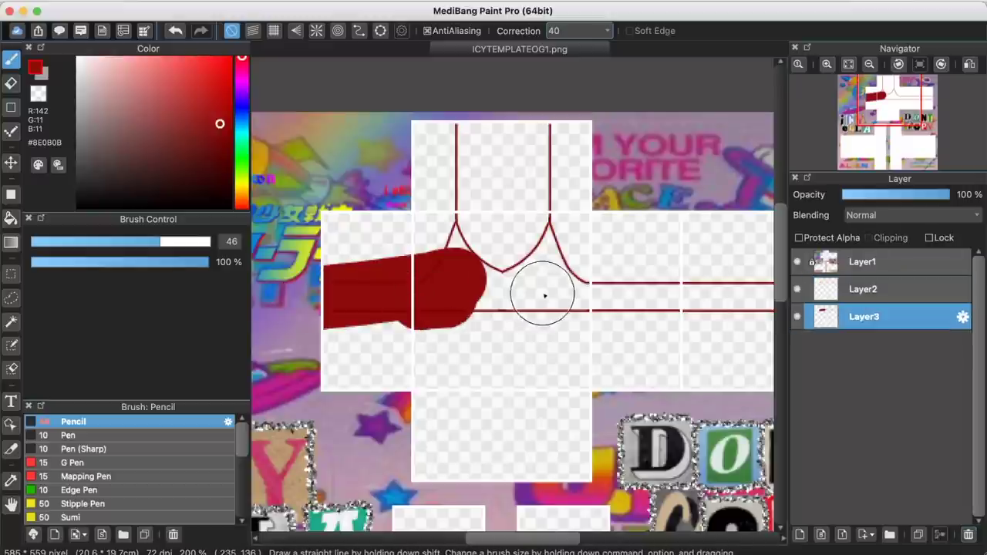
mouse_move(544, 293)
mouse_down()
mouse_move(532, 261)
mouse_move(451, 243)
mouse_move(553, 296)
mouse_move(449, 257)
mouse_move(556, 248)
mouse_move(592, 288)
mouse_move(655, 295)
mouse_up()
Extend the red fill along the band across the right side and back torso panels to the template's outer edge
click(10, 504)
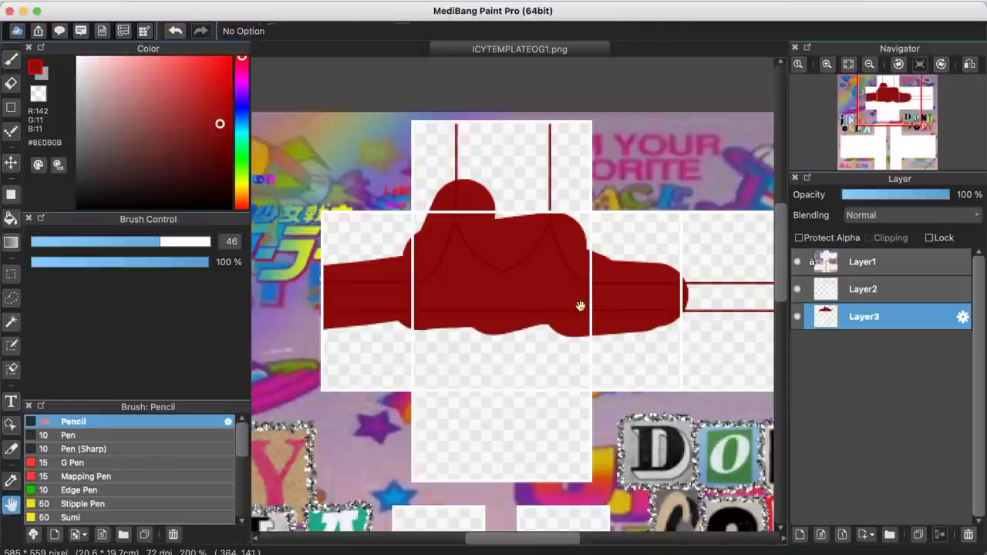
drag(579, 304, 392, 308)
click(7, 85)
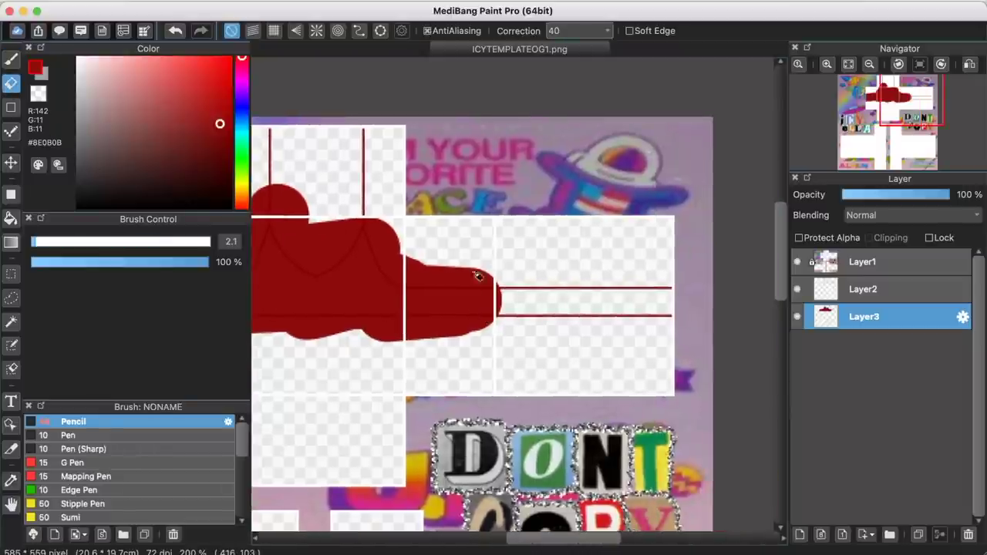
click(10, 58)
mouse_move(375, 309)
mouse_down()
mouse_move(480, 297)
mouse_move(723, 310)
mouse_up()
Delete the red fill below the band's lower outline across all torso panels with a rectangular selection
click(10, 505)
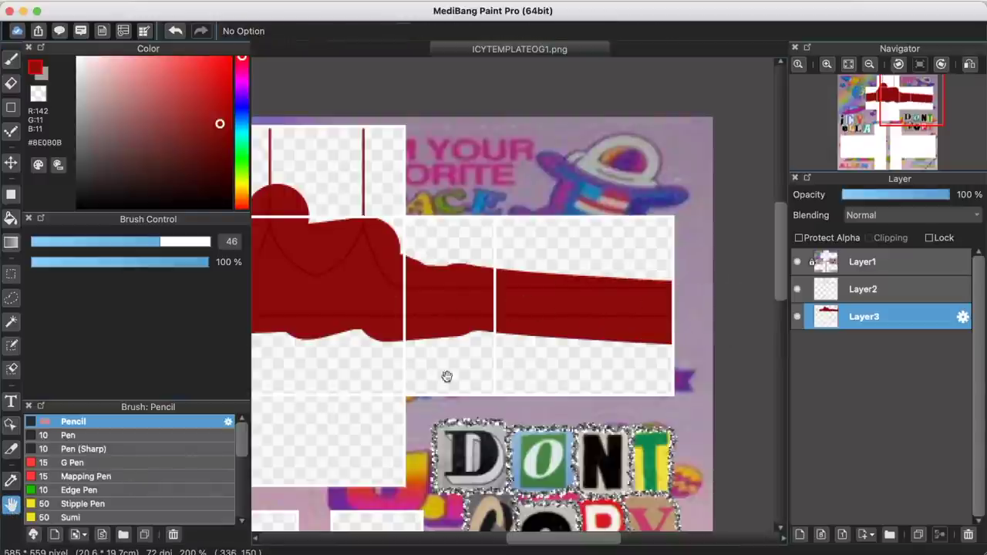
scroll(548, 360, down, 2)
scroll(558, 360, up, 1)
scroll(488, 357, down, 1)
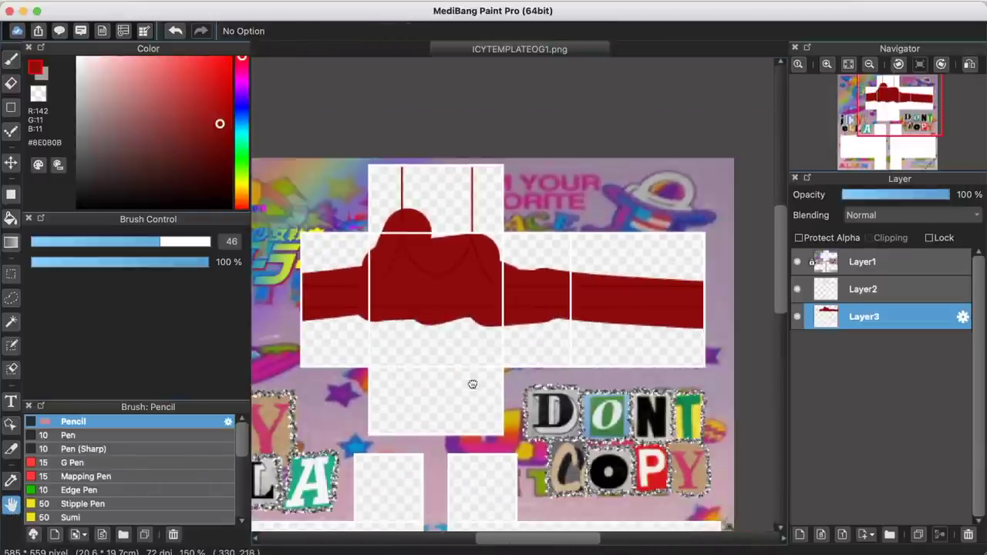
drag(433, 377, 442, 372)
click(11, 273)
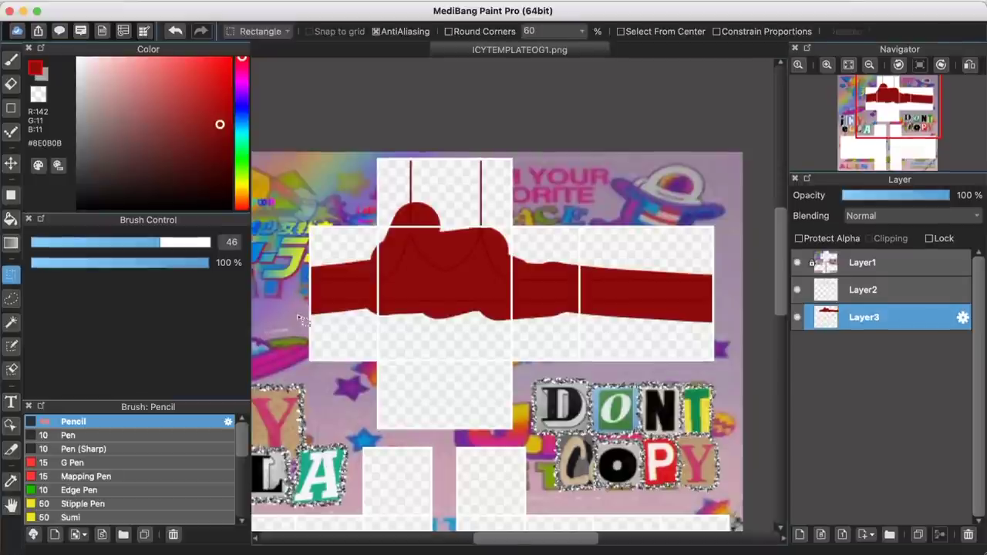
drag(394, 339, 738, 404)
key(Delete)
click(641, 218)
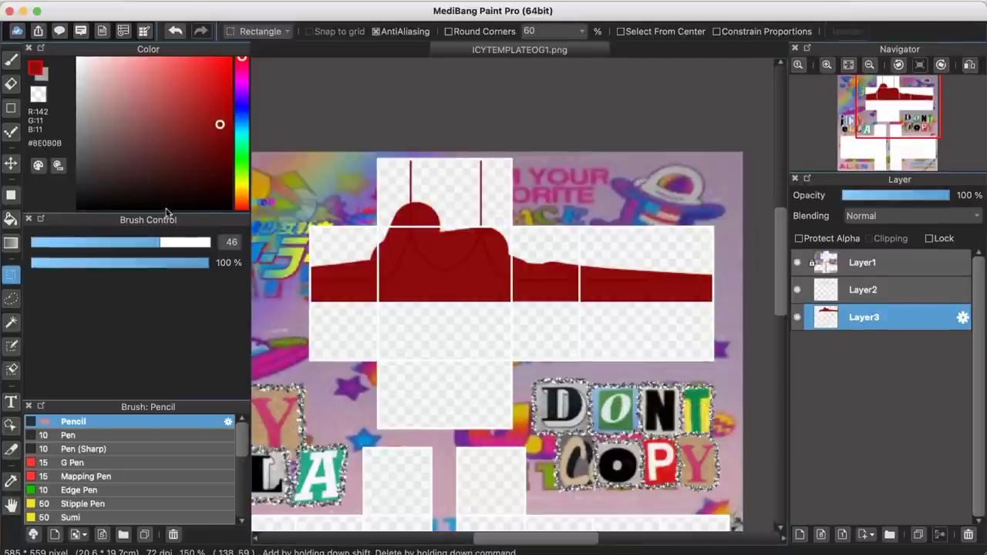
Delete the red fill above the band's upper outline on the right side and back panels using rectangular selections
mouse_move(510, 236)
mouse_down()
mouse_move(673, 266)
mouse_move(738, 292)
mouse_move(726, 276)
mouse_up()
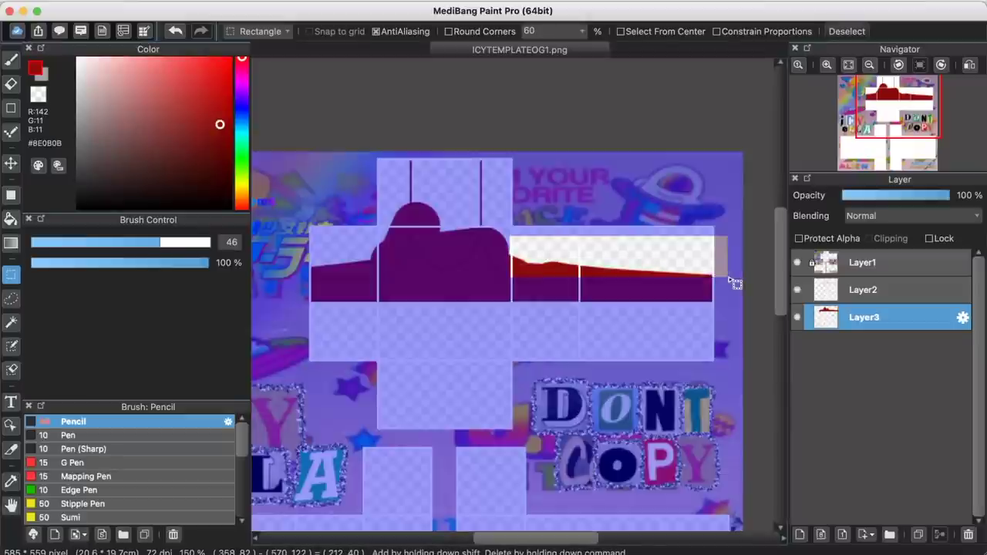
key(Delete)
click(704, 348)
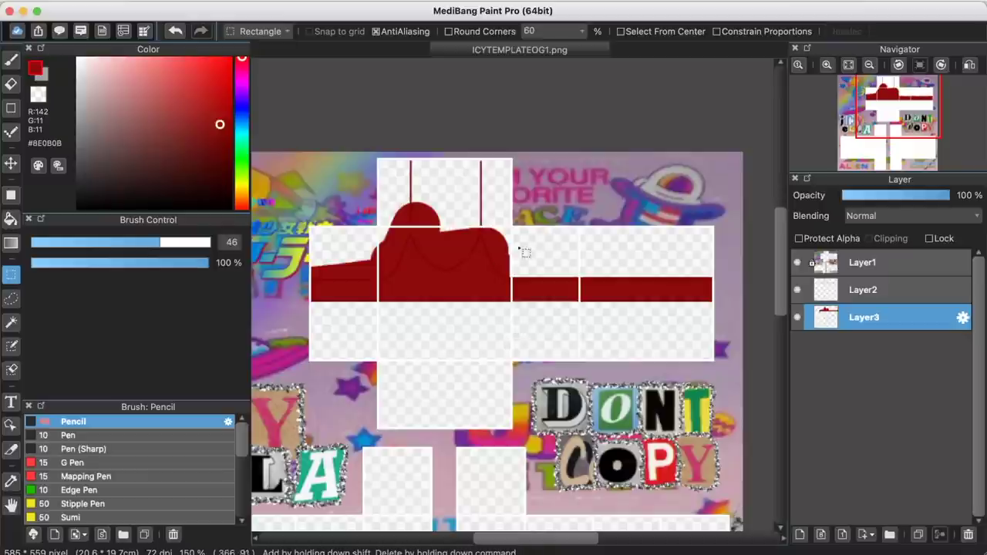
drag(505, 247, 725, 276)
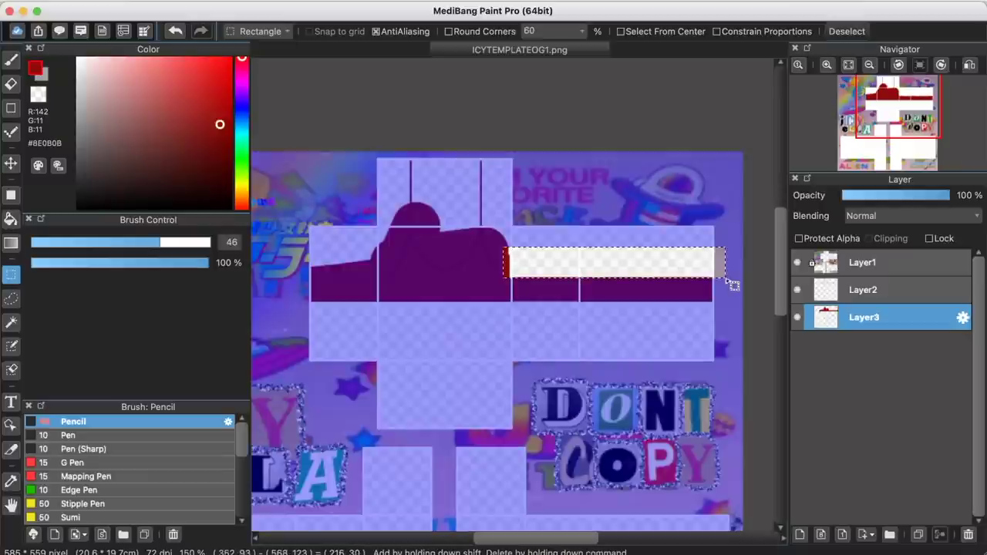
click(565, 278)
drag(574, 282, 723, 295)
click(696, 345)
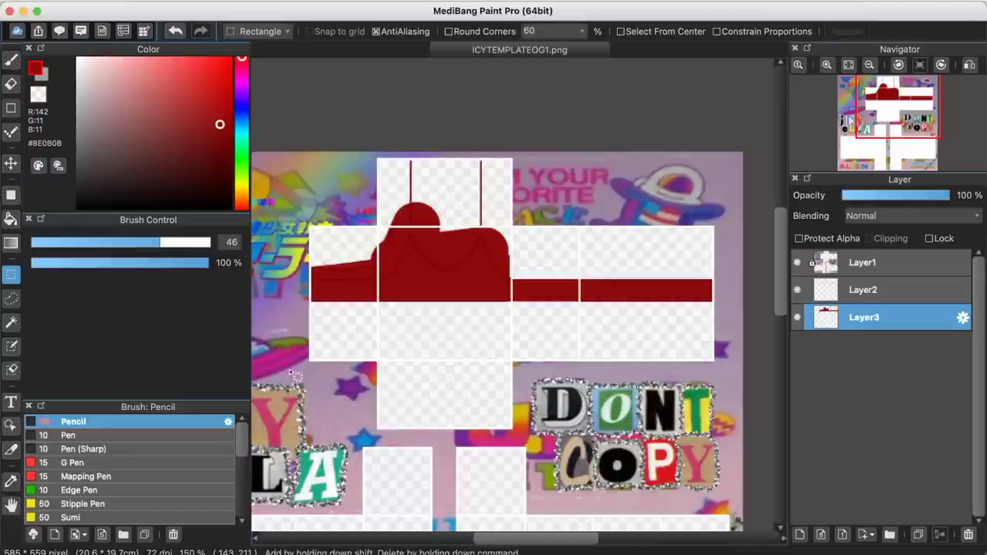
Delete the red fill above the band's upper outline on the left side panel using rectangular selections
click(11, 506)
key(super+Up)
key(super+Up)
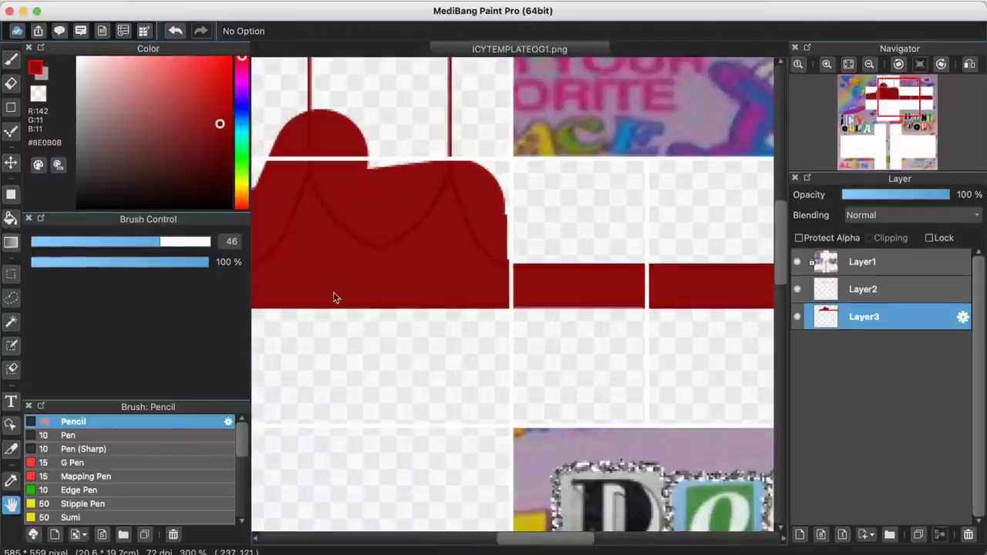
drag(421, 313, 649, 355)
drag(489, 324, 487, 324)
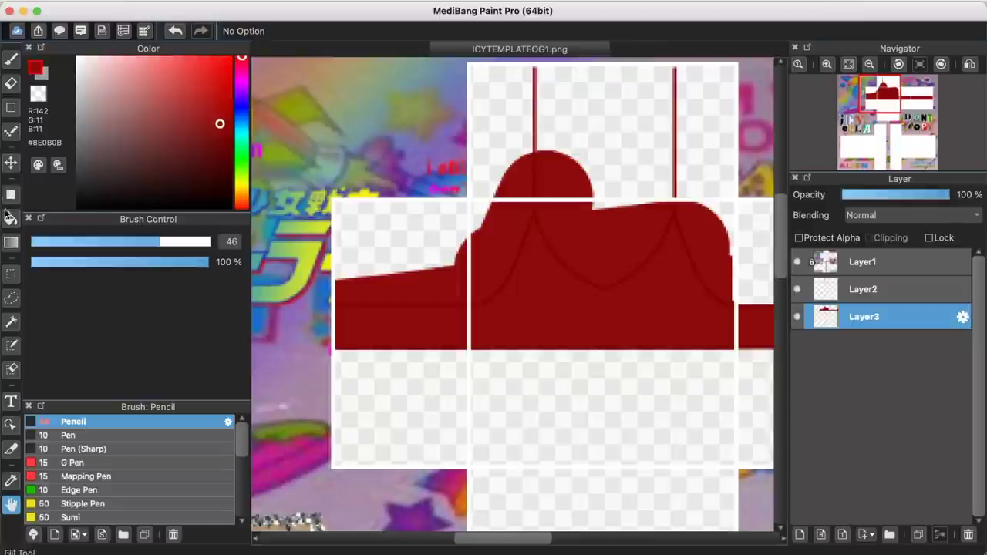
click(11, 275)
drag(279, 151, 468, 303)
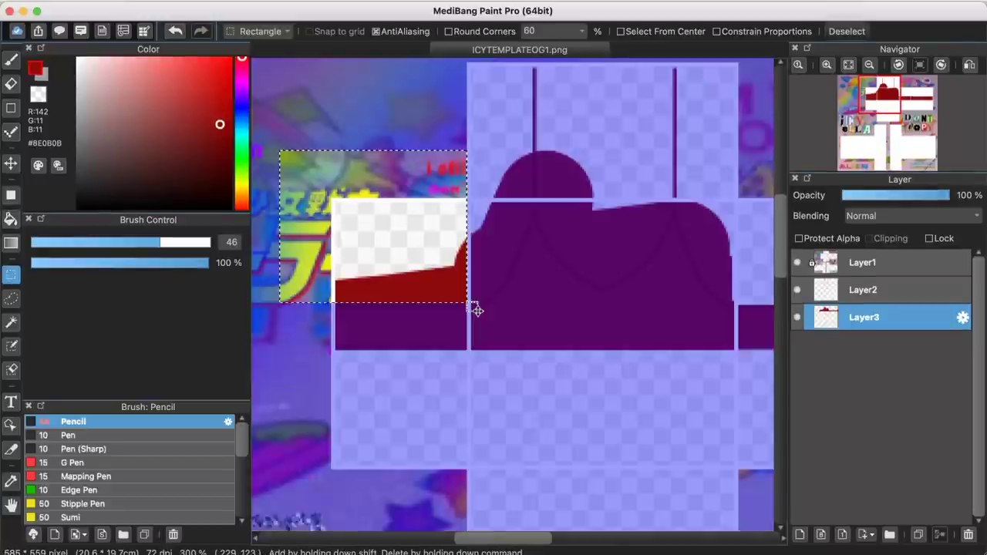
key(BackSpace)
click(523, 400)
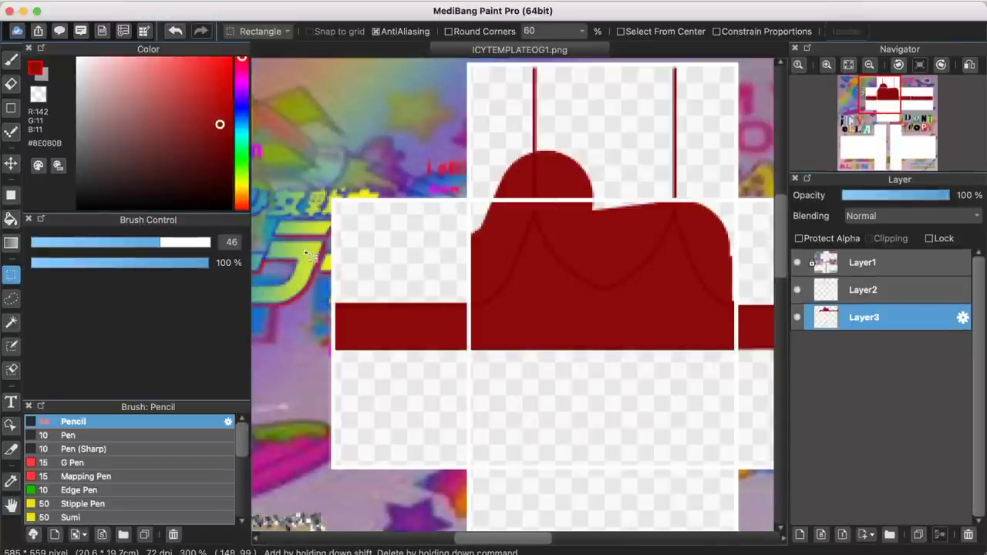
drag(307, 251, 478, 311)
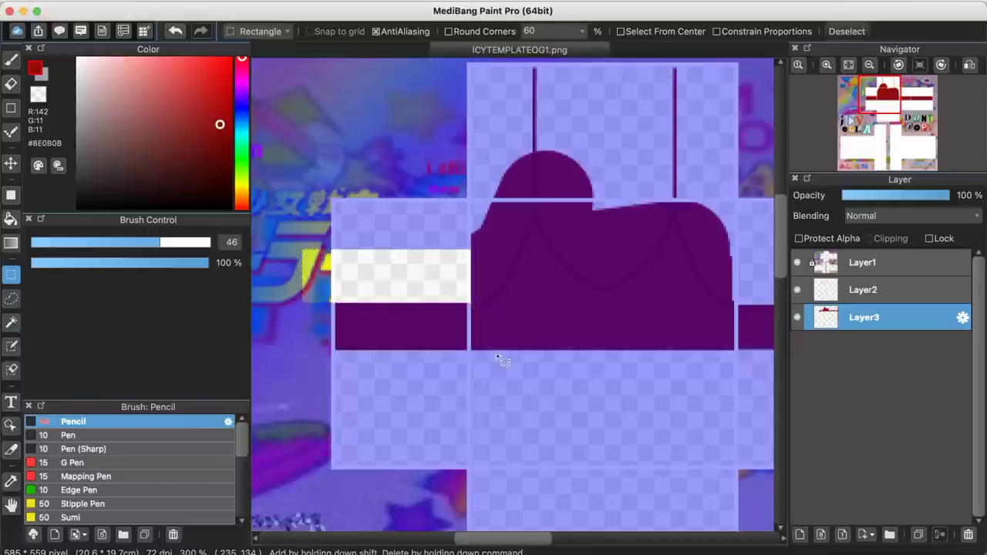
key(super+d)
drag(296, 262, 477, 312)
key(super+d)
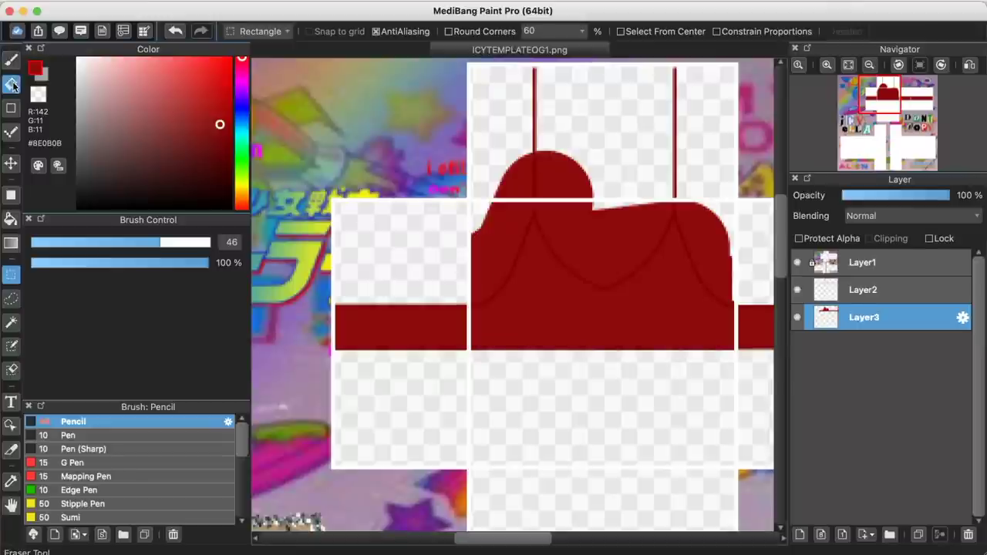
Erase the red fill outside the left strap and armhole curve with a 12.5 eraser, and undo the last stroke
click(13, 85)
click(74, 245)
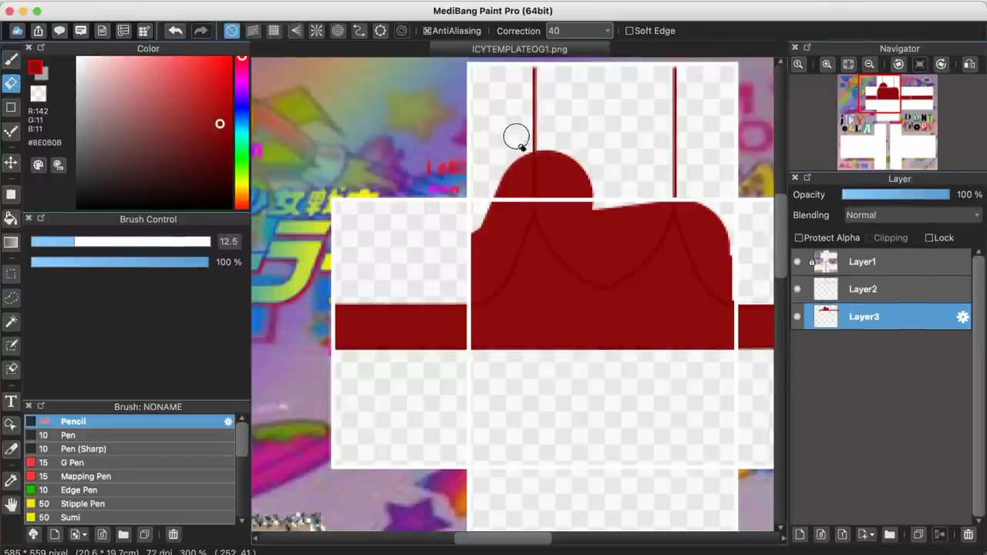
mouse_move(517, 137)
mouse_down()
mouse_move(519, 203)
mouse_move(526, 160)
mouse_move(527, 186)
mouse_move(506, 257)
mouse_move(503, 176)
mouse_move(478, 243)
mouse_move(506, 159)
mouse_move(480, 227)
mouse_up()
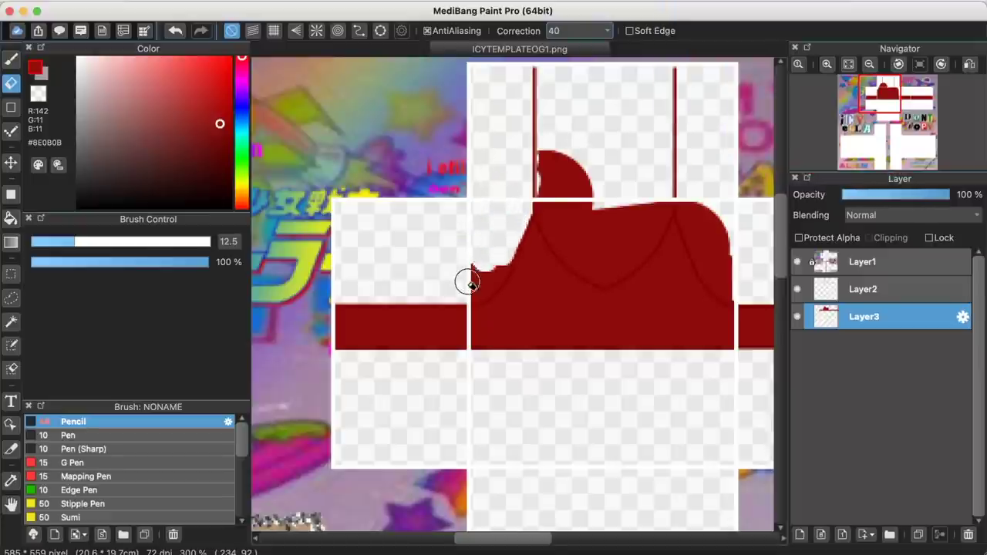
mouse_move(467, 278)
mouse_down()
mouse_move(470, 292)
mouse_move(498, 242)
mouse_move(496, 271)
mouse_up()
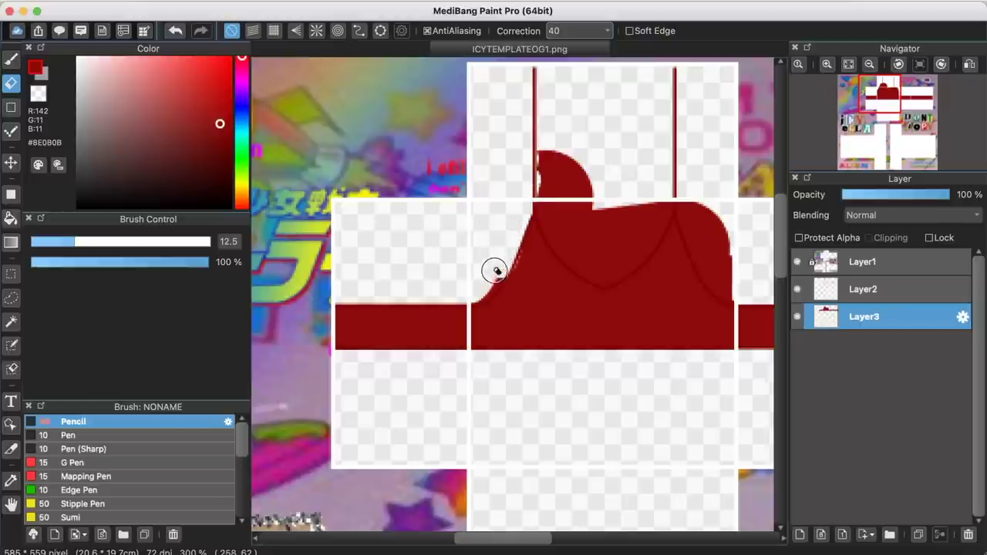
click(177, 31)
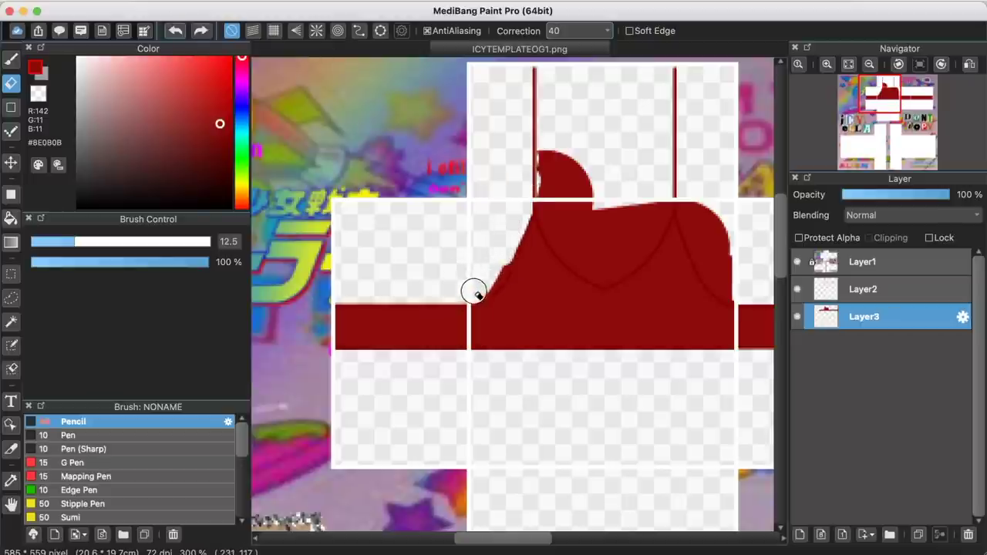
Erase the remaining excess fill along the left armhole, inside the V neckline and shoulder panel, and outside the right armhole curve
mouse_move(499, 264)
mouse_down()
mouse_move(543, 137)
mouse_move(534, 185)
mouse_move(550, 225)
mouse_move(608, 278)
mouse_move(614, 251)
mouse_move(584, 131)
mouse_move(556, 156)
mouse_move(564, 228)
mouse_move(556, 133)
mouse_move(588, 242)
mouse_move(550, 144)
mouse_move(593, 240)
mouse_move(594, 166)
mouse_move(596, 242)
mouse_move(608, 255)
mouse_move(620, 203)
mouse_move(632, 202)
mouse_move(629, 237)
mouse_move(664, 190)
mouse_move(638, 250)
mouse_up()
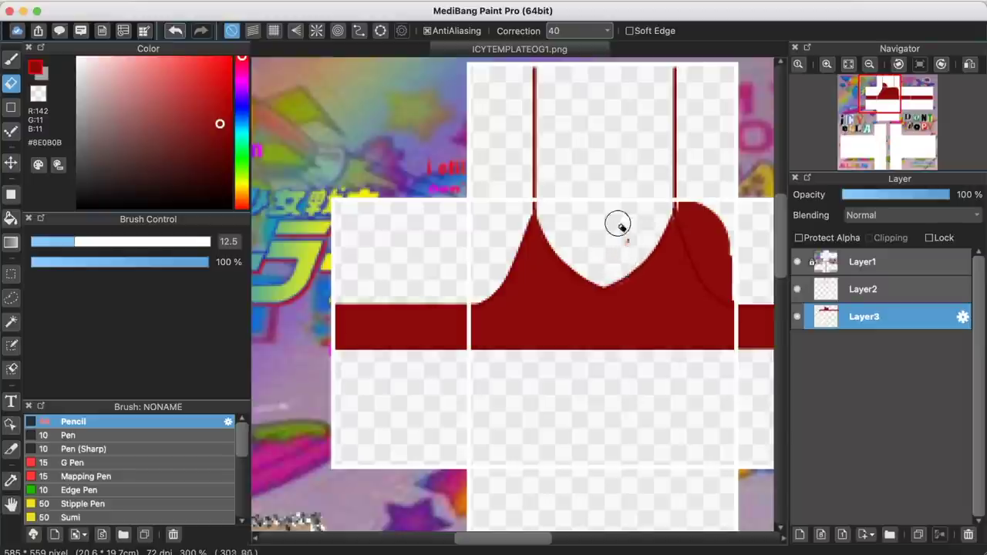
mouse_move(686, 206)
mouse_down()
mouse_move(714, 284)
mouse_move(733, 288)
mouse_up()
drag(705, 213, 710, 218)
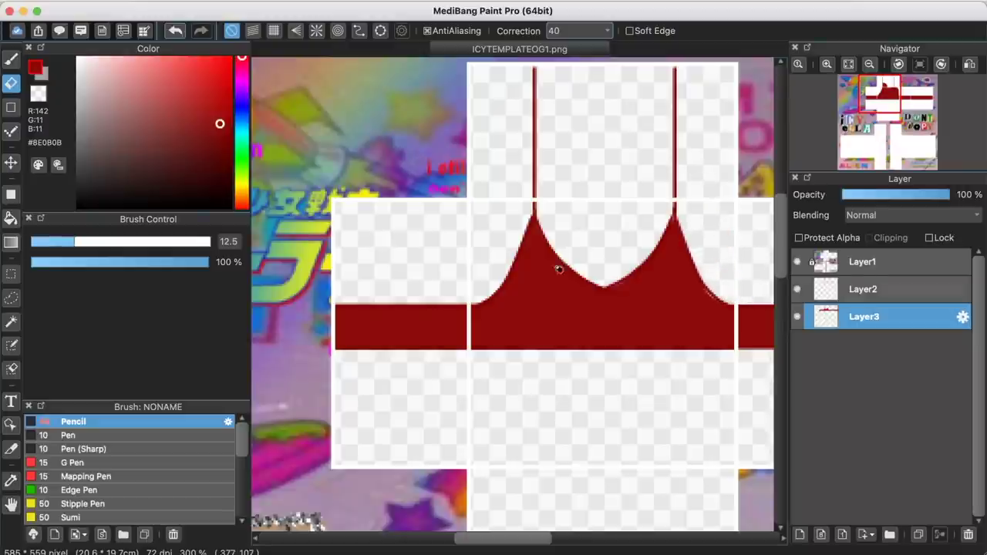
Set the Pencil size to 9 and repaint the gaps in the red fill along the right armhole curve
key(b)
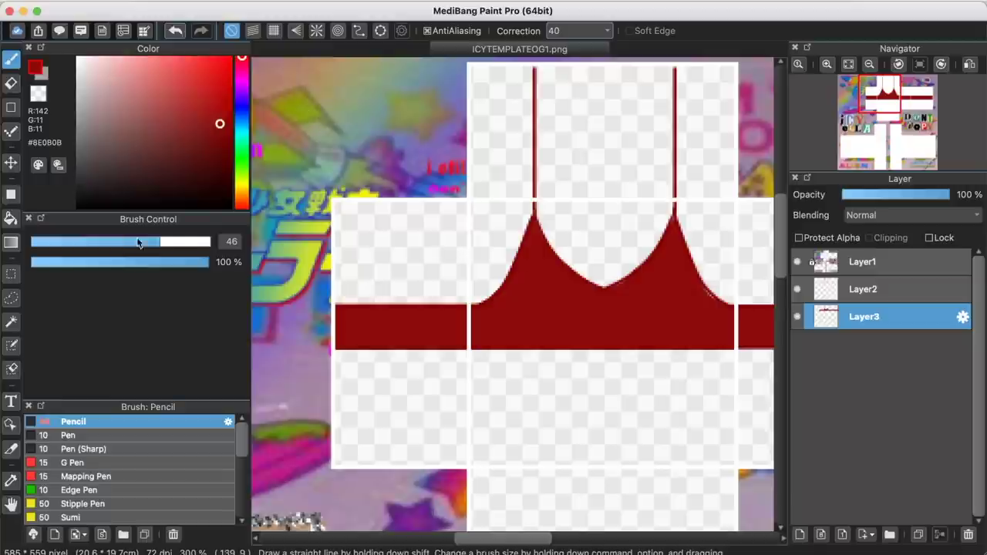
drag(83, 249, 62, 245)
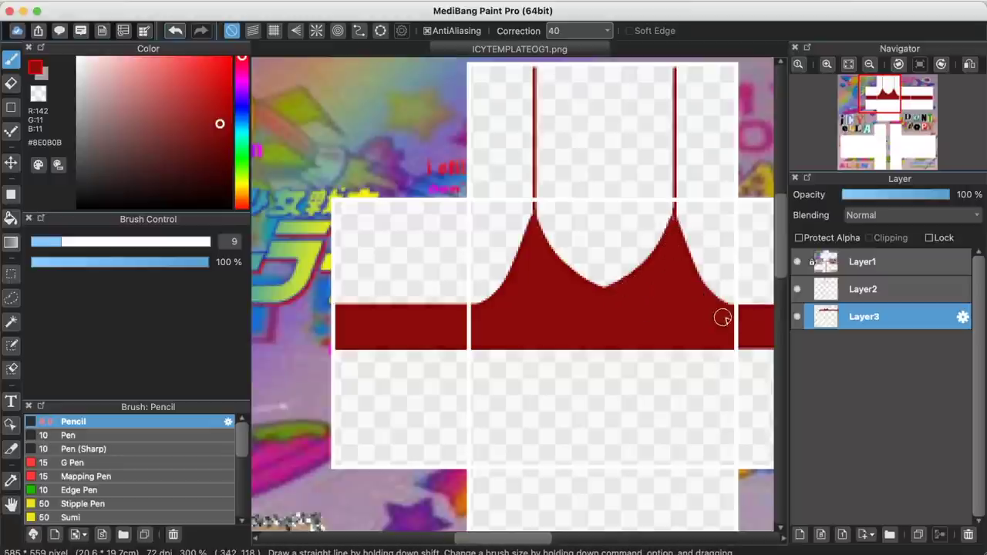
key(super+plus)
key(super+plus)
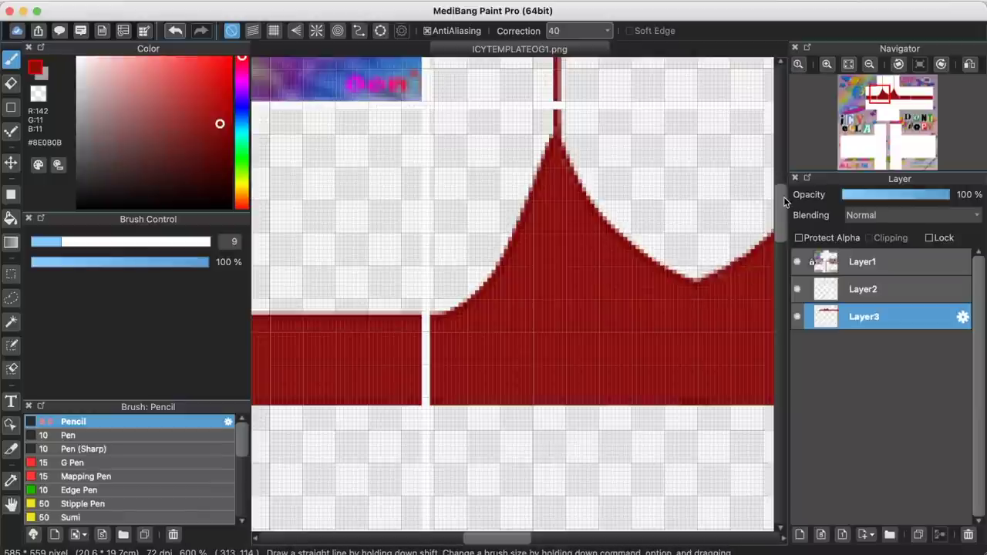
key(super+plus)
key(super+minus)
key(e)
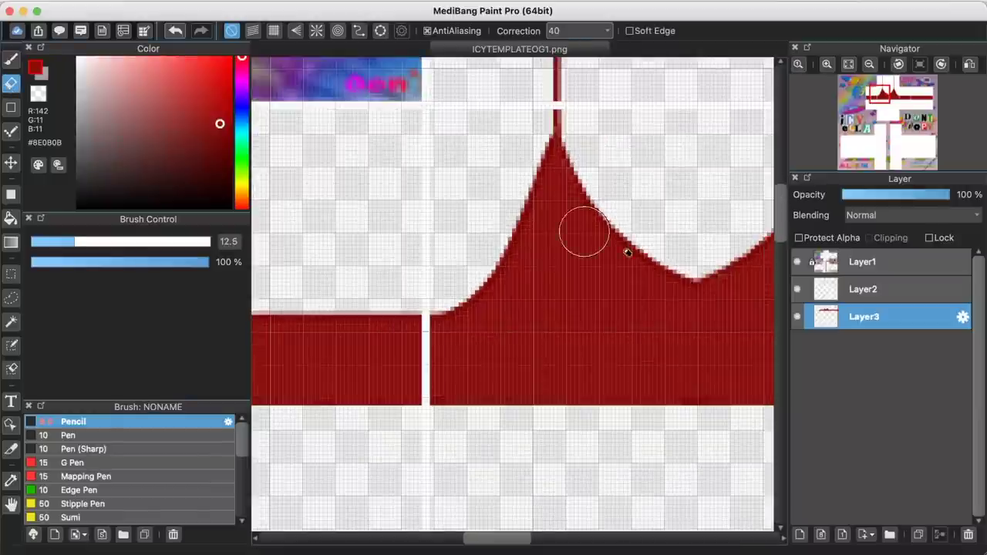
scroll(698, 190, down, 4)
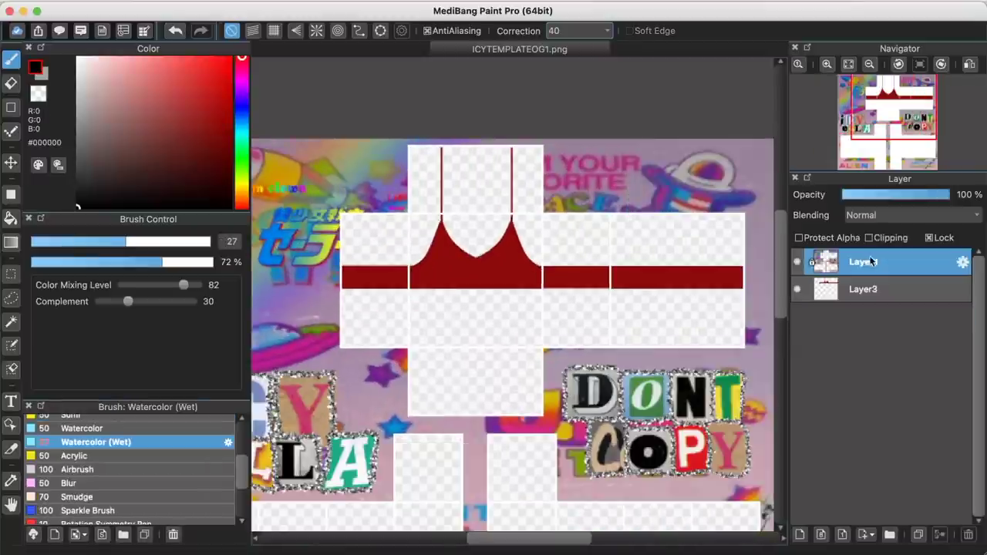
Add a new layer directly above the red fill layer and set the brush colour to dark red #520909
click(860, 287)
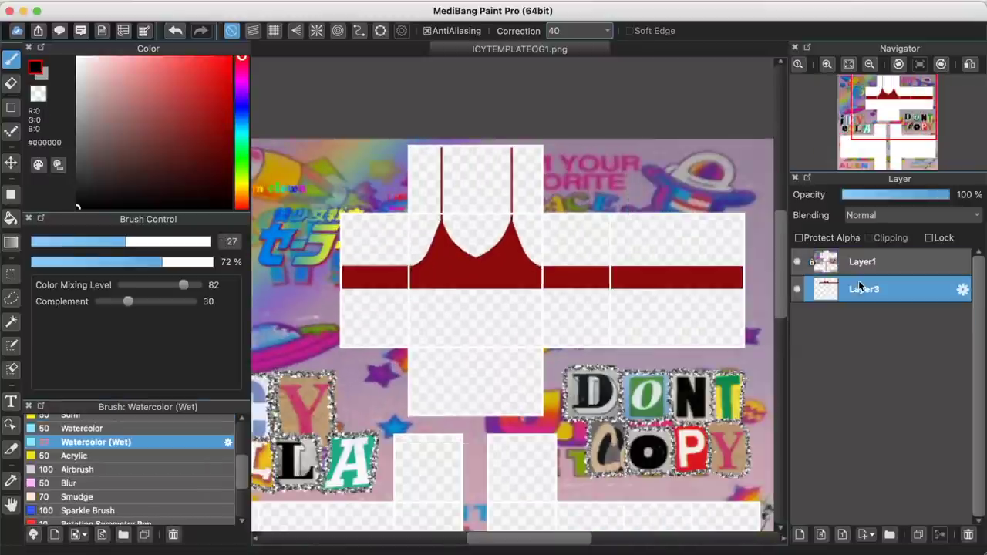
click(799, 535)
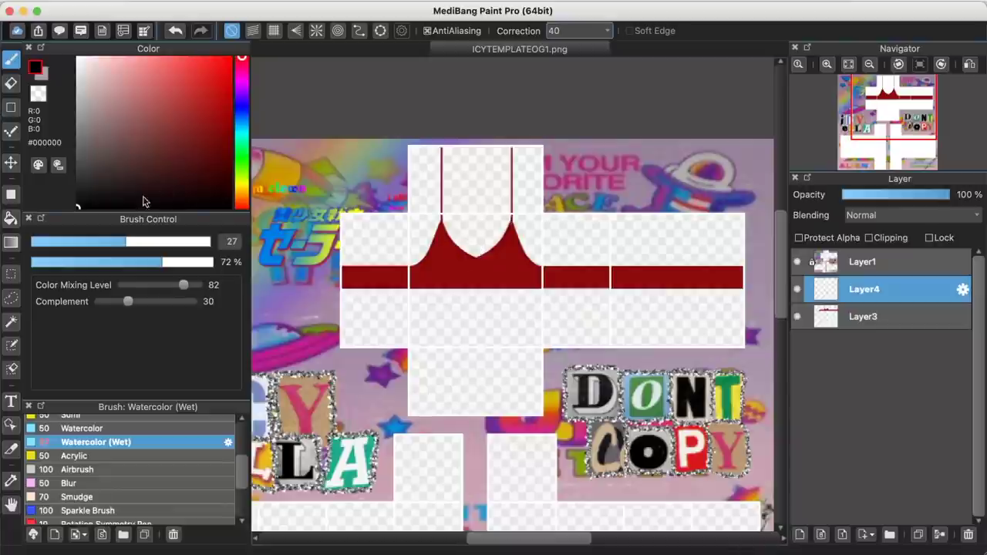
click(220, 124)
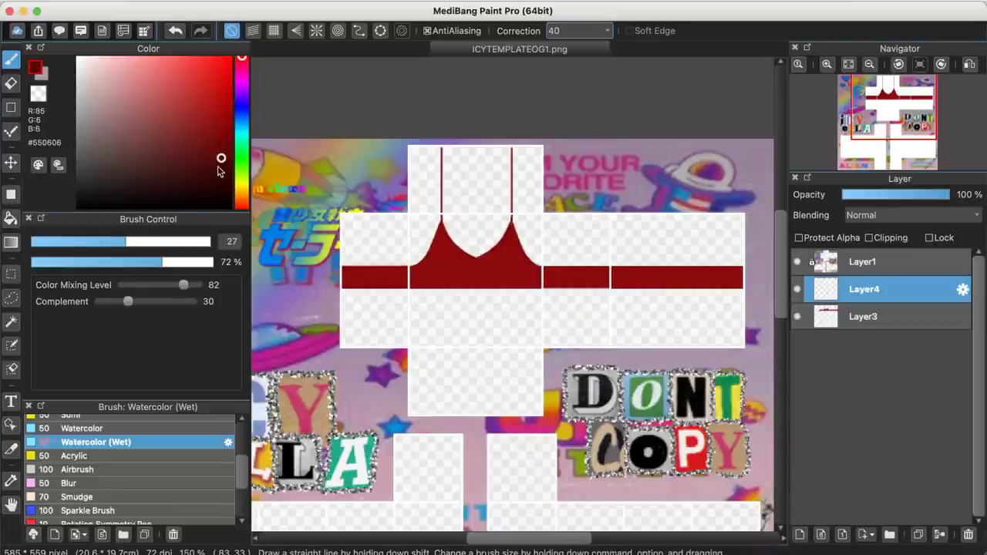
drag(219, 164, 212, 168)
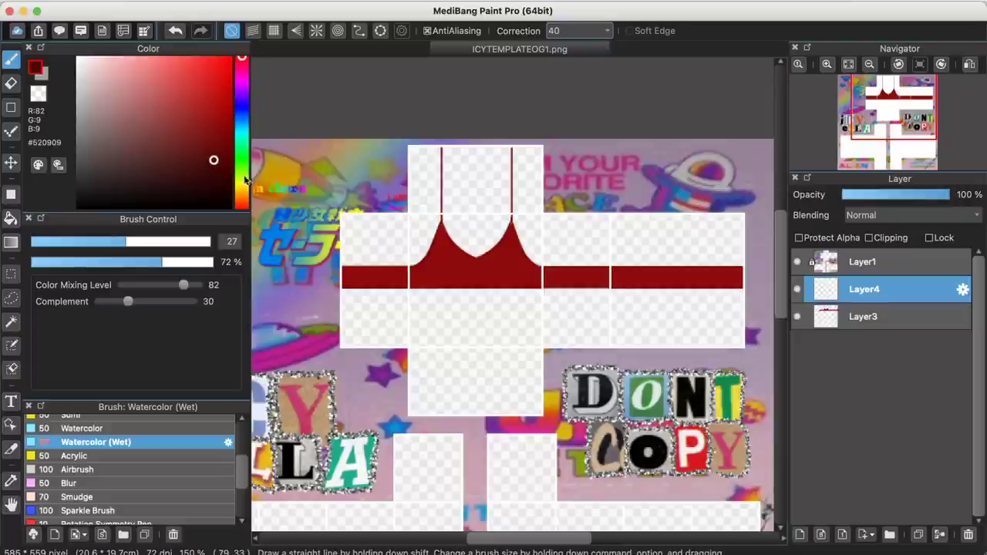
scroll(88, 456, up, 2)
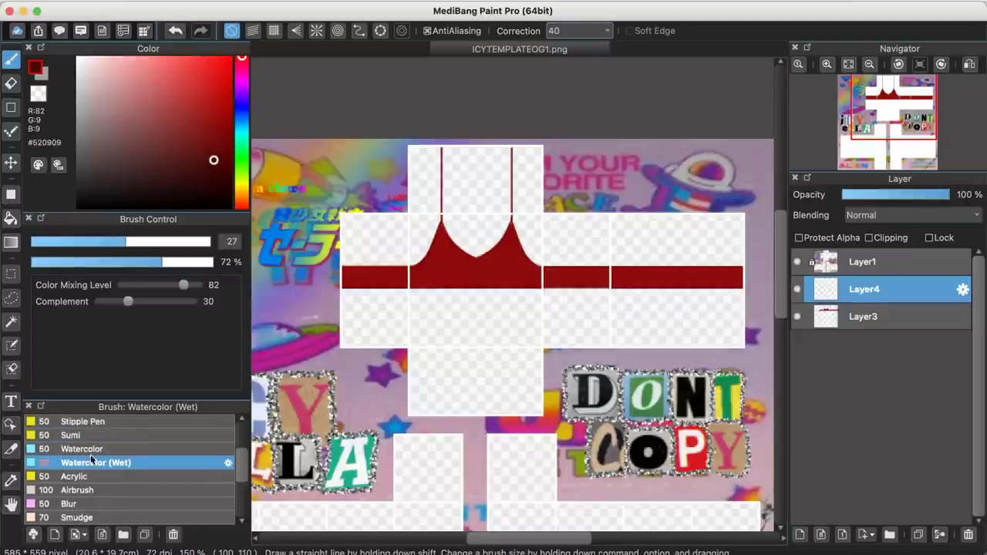
scroll(91, 445, up, 3)
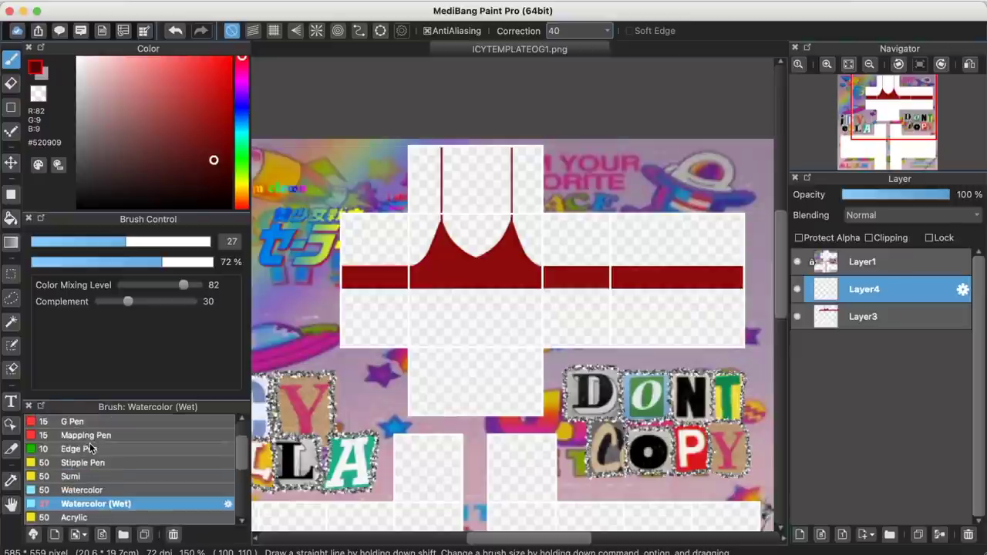
click(125, 241)
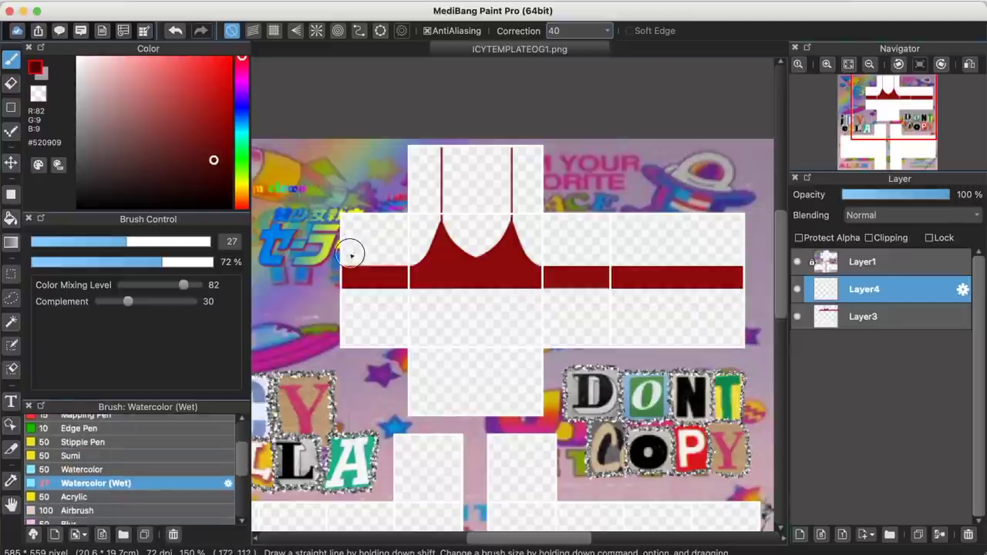
drag(347, 256, 357, 259)
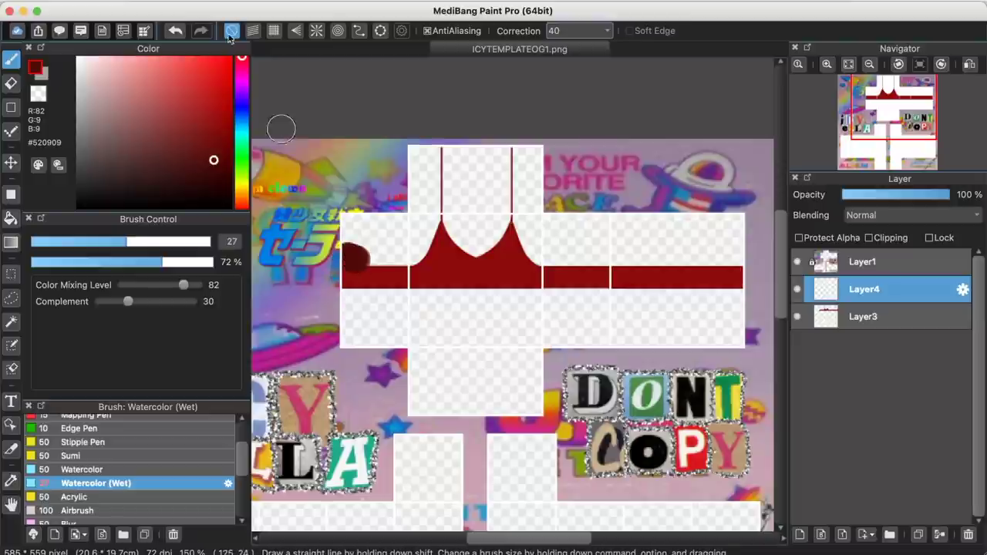
click(176, 30)
Clip the new layer to the red fill and paint Watercolor (Wet) shading along the top's upper edges across all torso panels
click(869, 239)
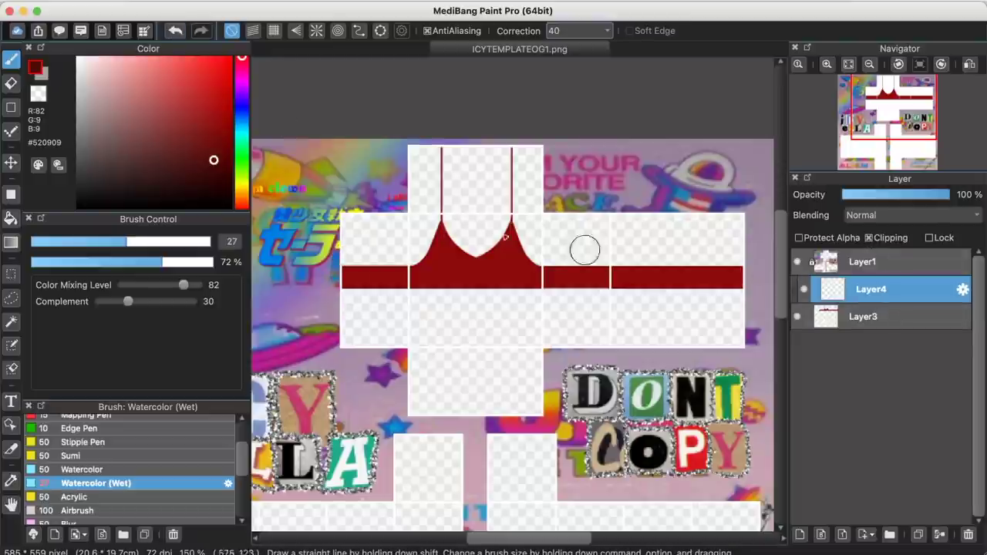
mouse_move(346, 260)
mouse_down()
mouse_move(411, 255)
mouse_move(443, 216)
mouse_move(480, 256)
mouse_move(509, 223)
mouse_move(524, 229)
mouse_move(563, 272)
mouse_move(759, 269)
mouse_up()
click(175, 30)
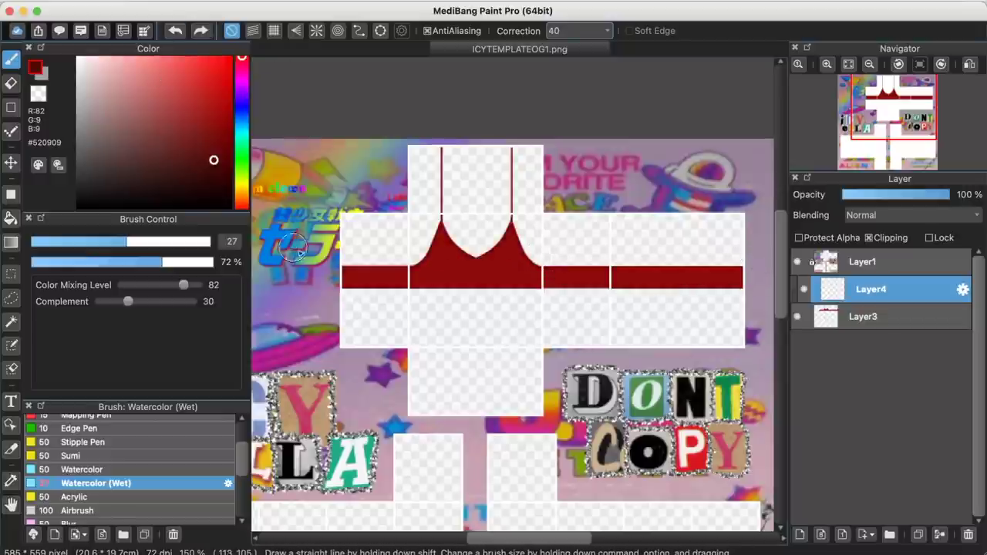
mouse_move(352, 264)
mouse_down()
mouse_move(414, 256)
mouse_move(441, 211)
mouse_up()
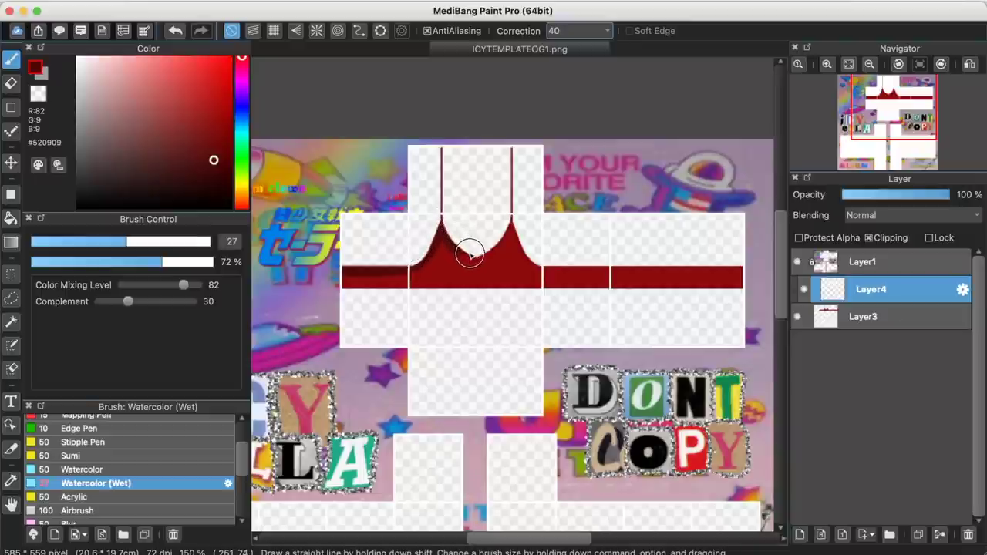
mouse_move(469, 254)
mouse_down()
mouse_move(485, 254)
mouse_move(514, 216)
mouse_move(521, 234)
mouse_up()
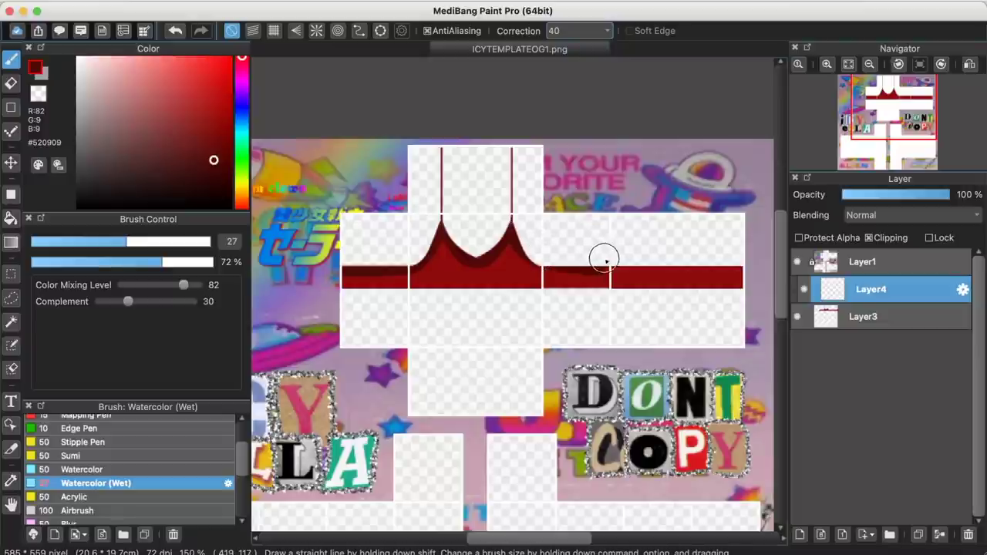
drag(604, 260, 759, 267)
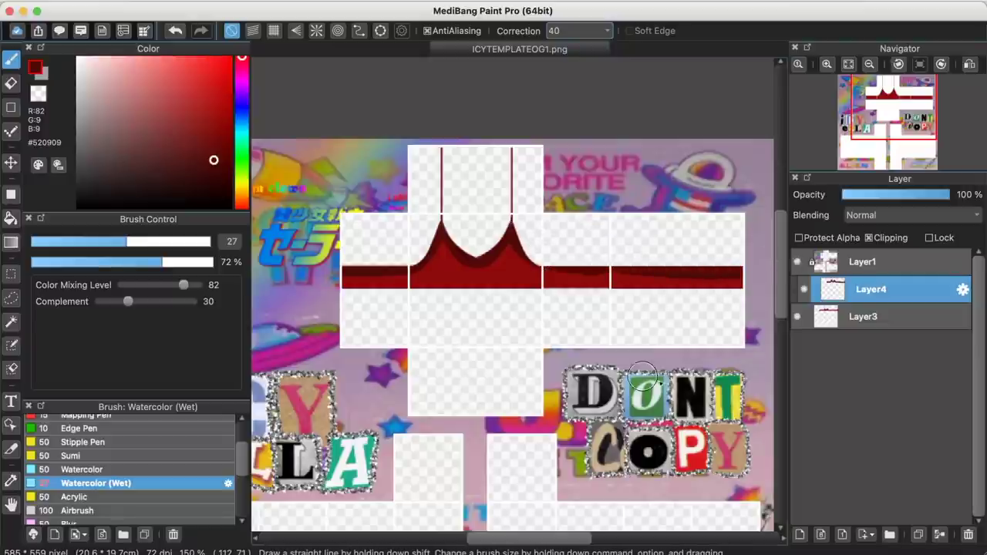
Touch up the upper-edge shading and paint matching dark red shading along the band's lower edge with the size 27 Watercolor (Wet) brush
key(e)
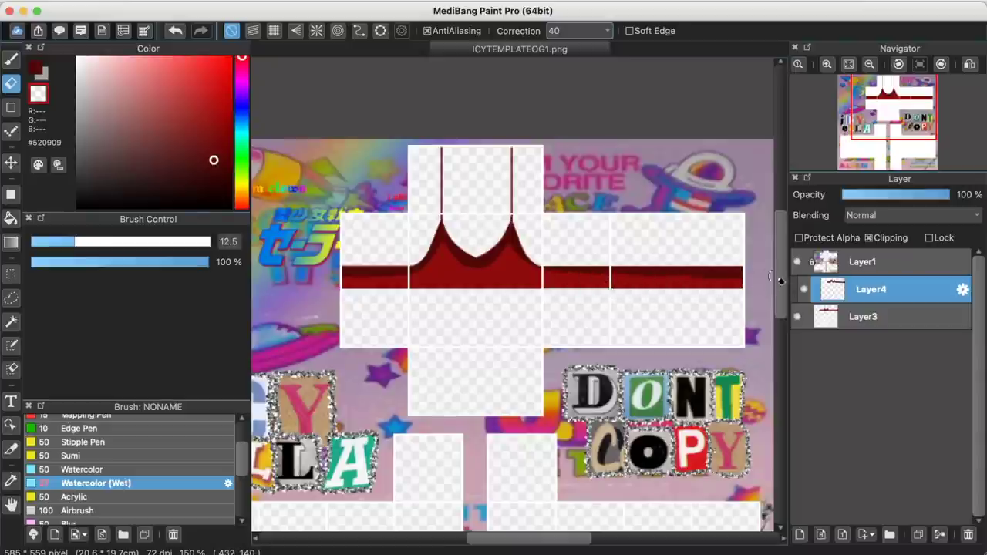
click(11, 59)
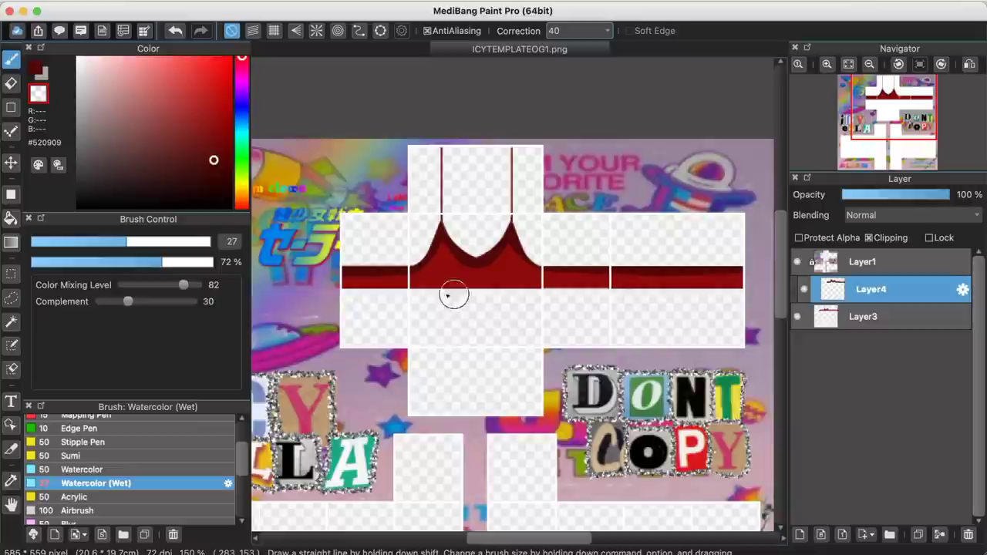
click(10, 77)
key(b)
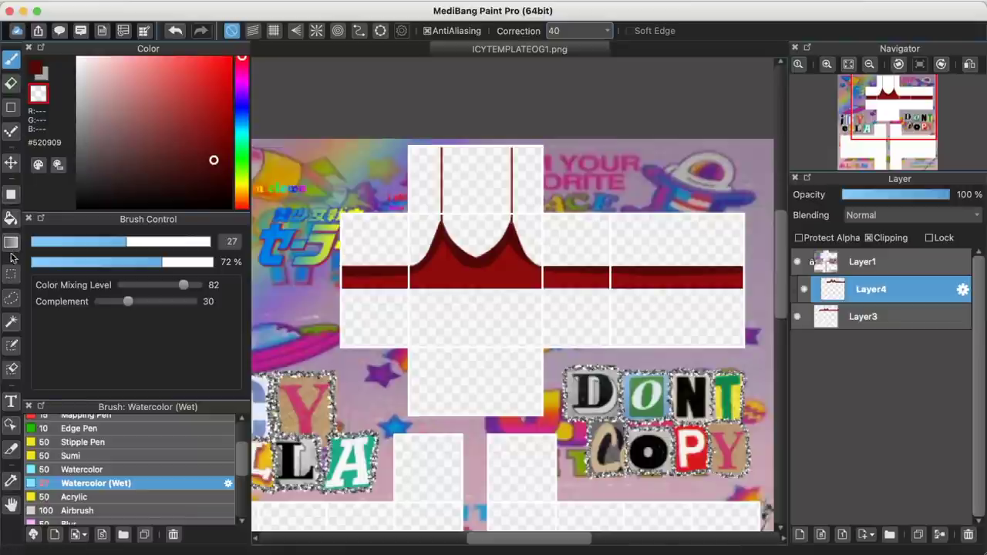
click(11, 273)
click(11, 60)
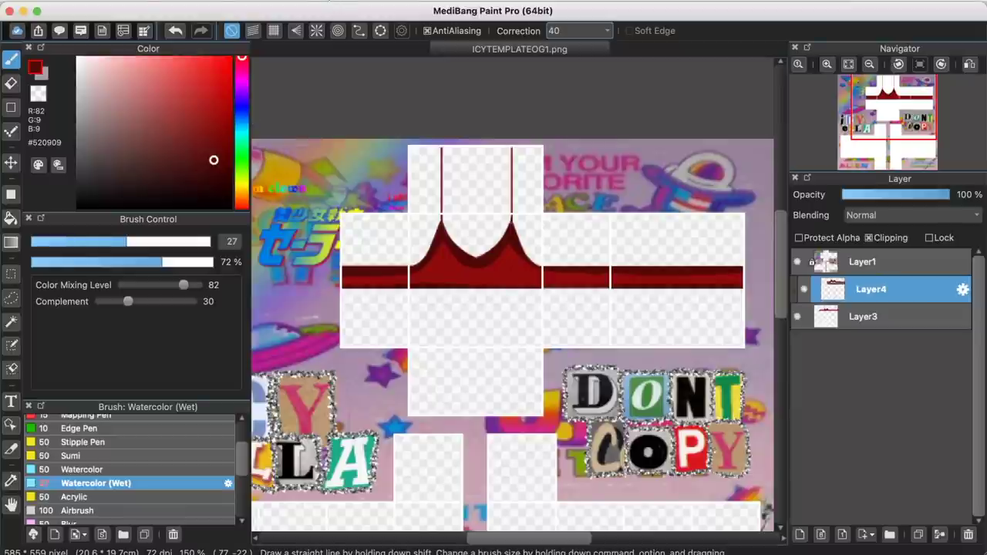
Apply a Gaussian Blur with value 8 to the shading layer and set the layer's opacity to 76 %
click(264, 1)
mouse_move(239, 1)
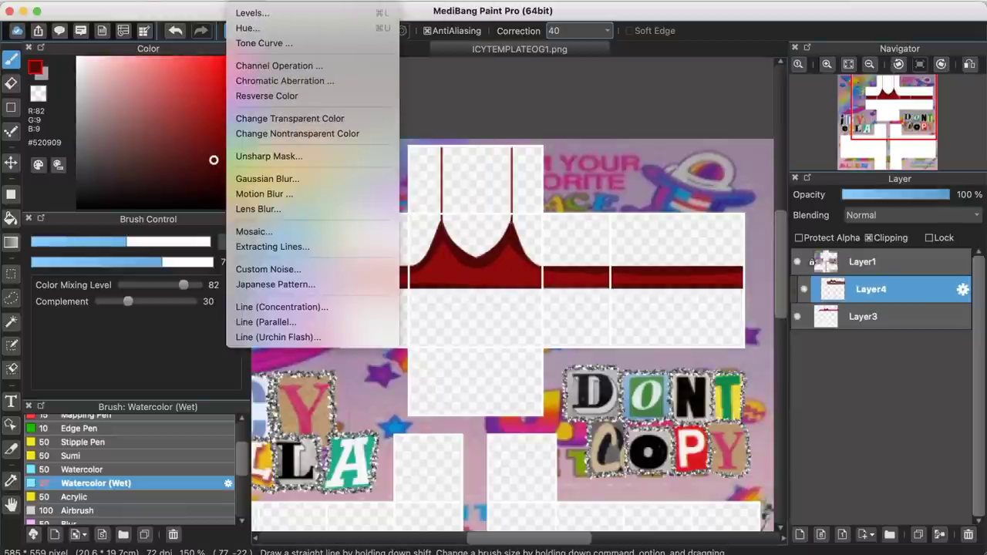
click(263, 178)
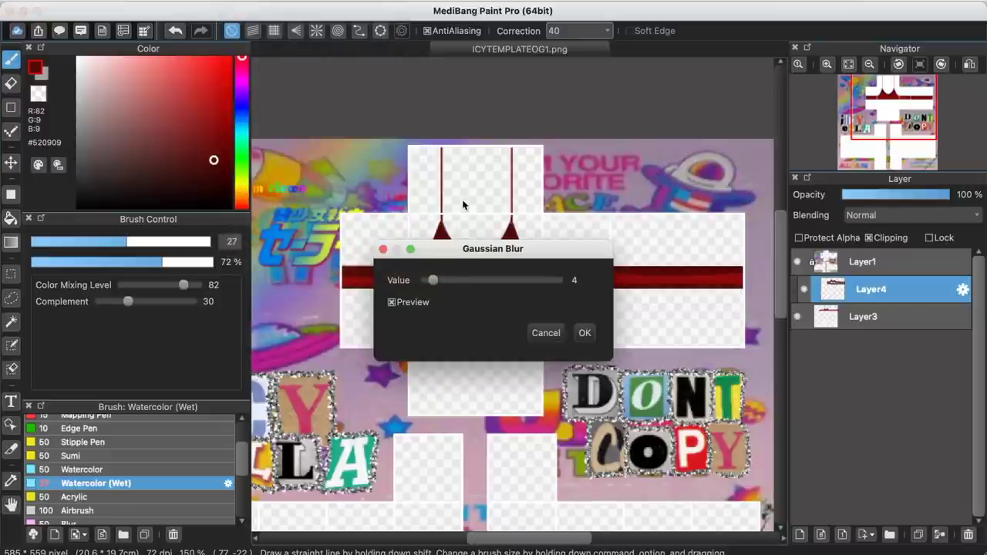
drag(447, 249, 733, 200)
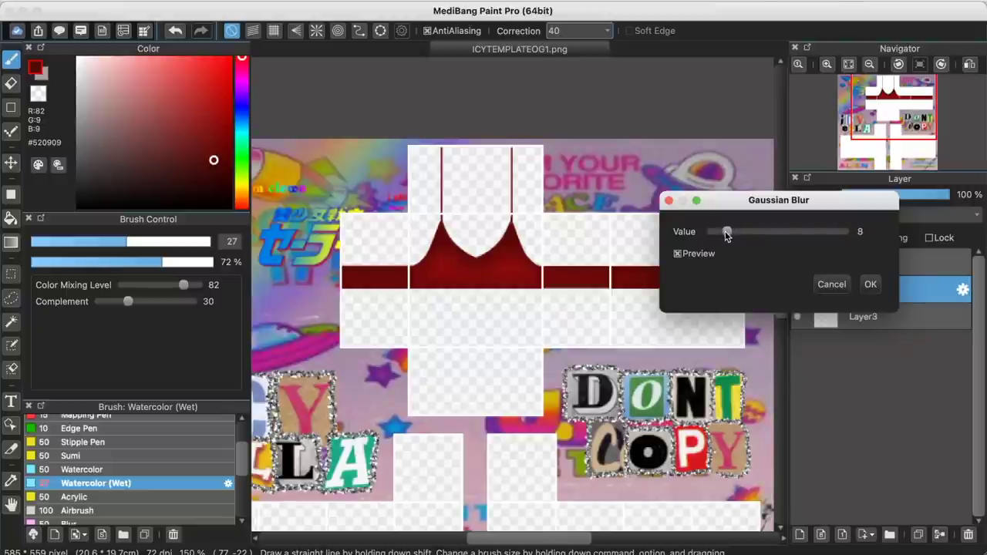
click(870, 285)
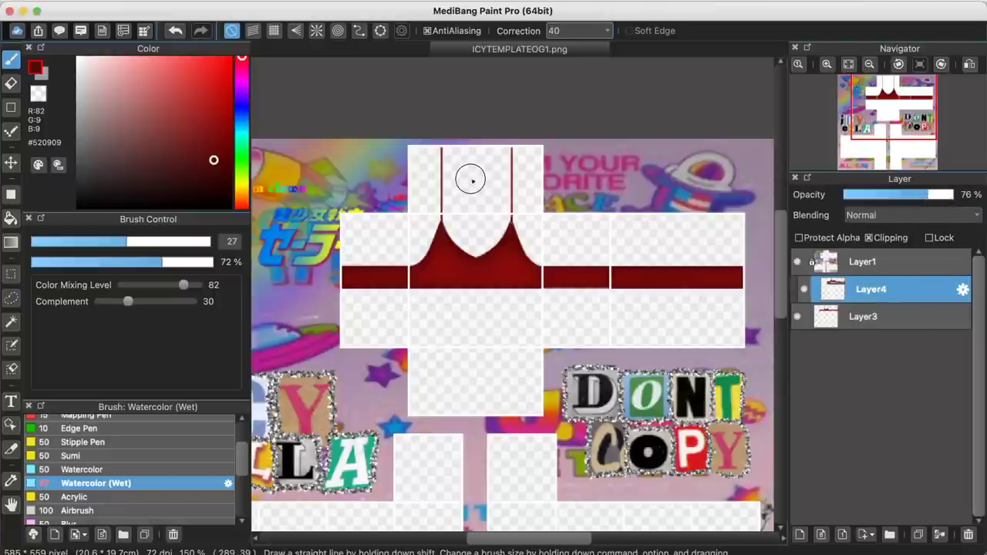
Examine the blurred shading across the straps, front panel and side bands at different magnifications
scroll(341, 150, up, 2)
scroll(342, 149, down, 3)
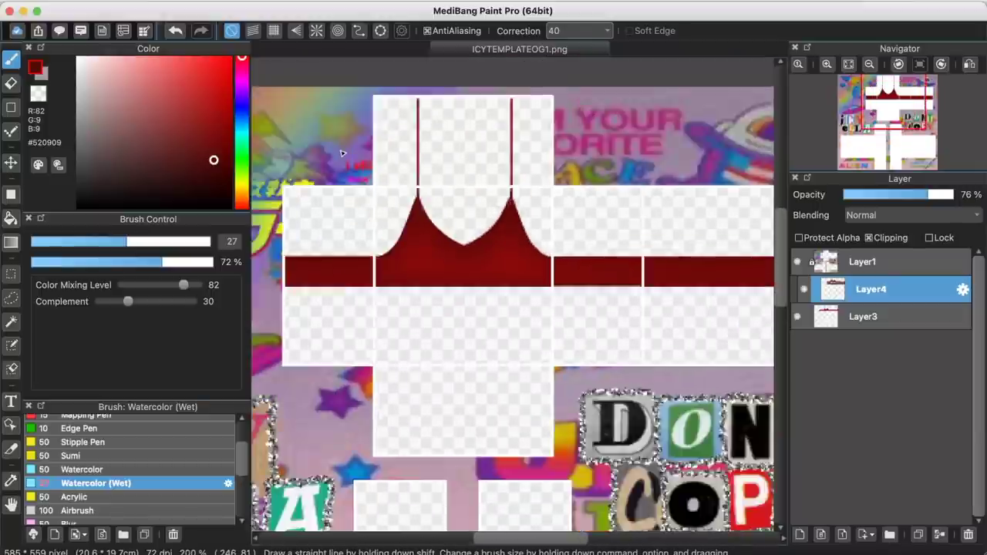
scroll(325, 118, up, 2)
scroll(326, 118, up, 1)
scroll(370, 276, down, 1)
key(space)
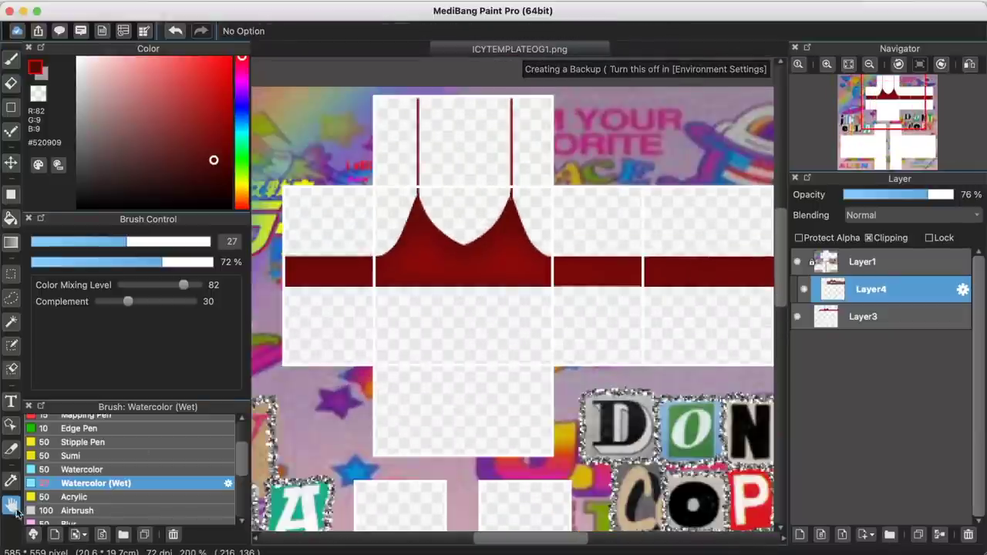
drag(419, 340, 441, 354)
scroll(440, 354, up, 1)
scroll(440, 355, down, 2)
scroll(468, 180, up, 2)
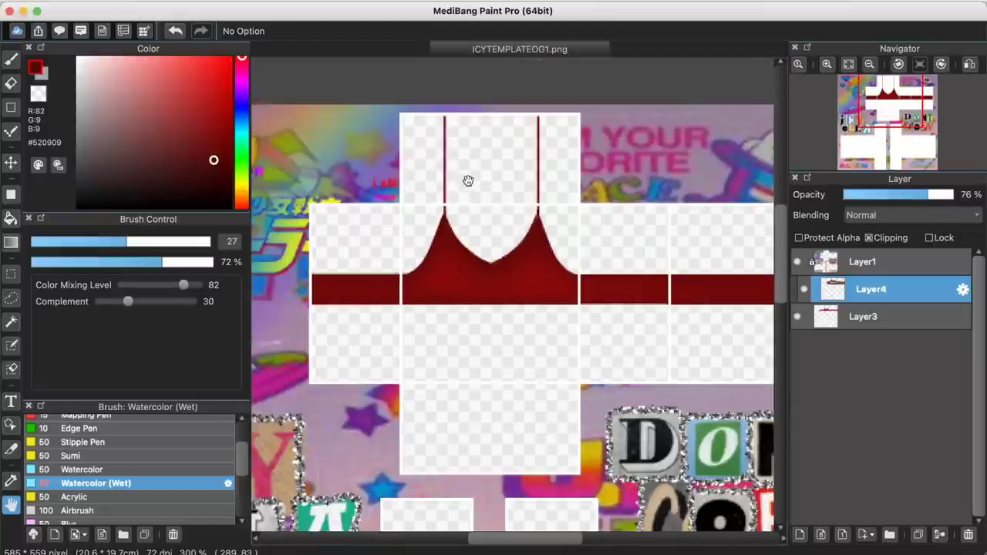
scroll(440, 357, down, 1)
scroll(440, 358, up, 1)
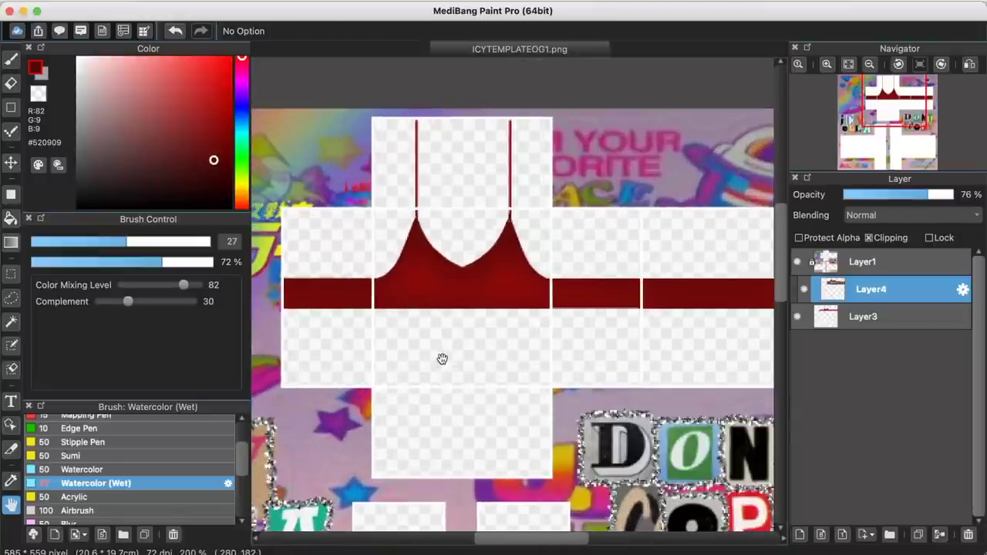
scroll(440, 357, down, 1)
scroll(427, 360, up, 1)
scroll(426, 360, down, 1)
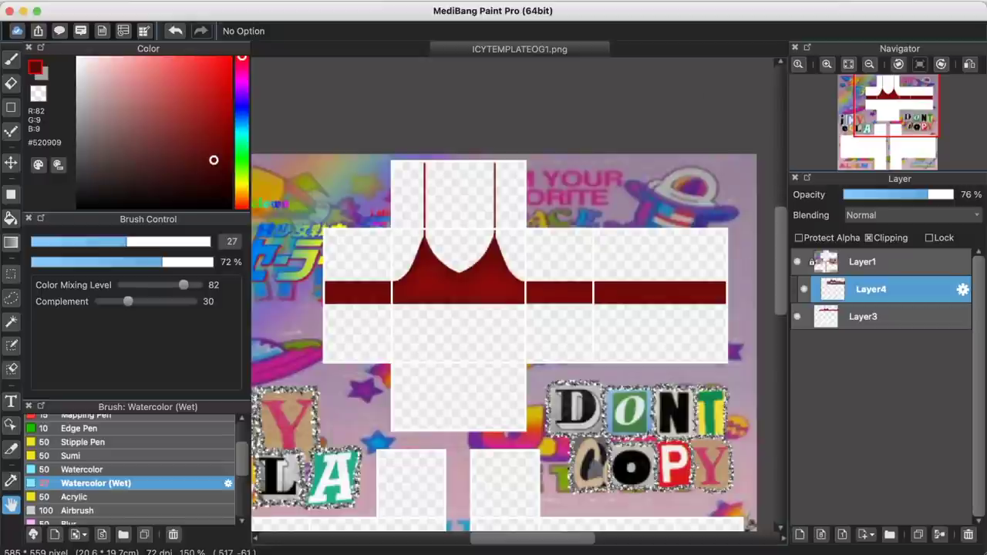
Switch to Finder, open the rhinestone wings picture image-removebg-preview-40.png from the recent files and copy the image
click(42, 543)
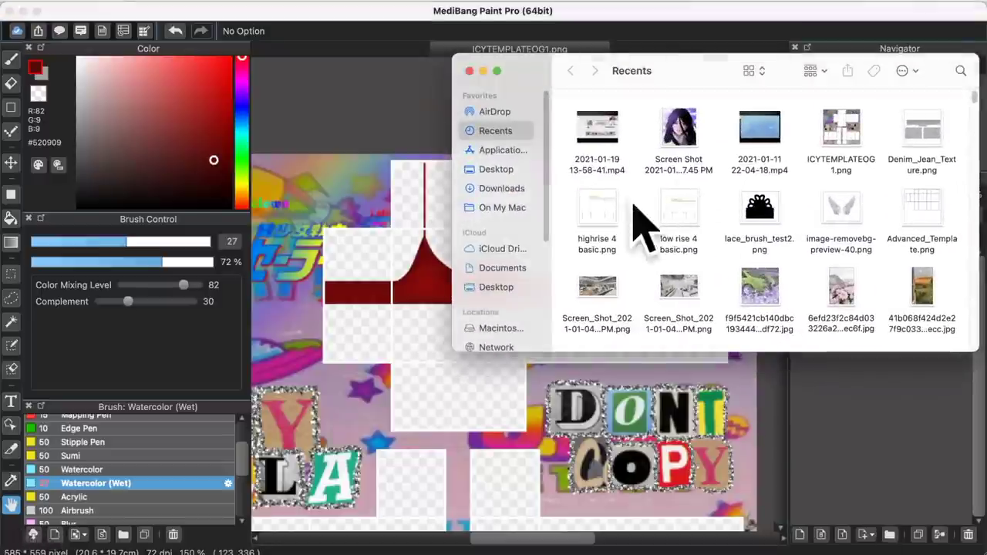
double_click(840, 205)
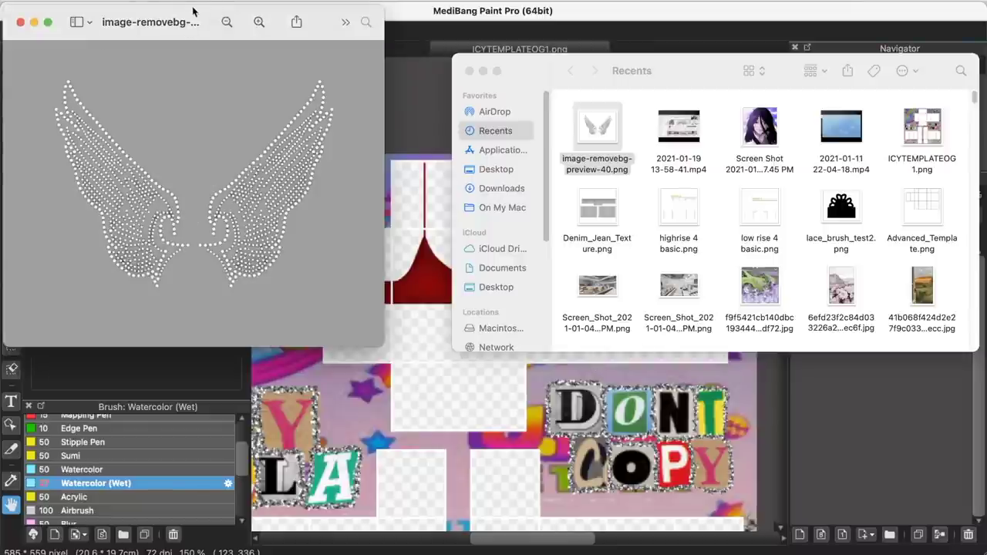
drag(192, 10, 261, 6)
click(152, 1)
mouse_move(122, 2)
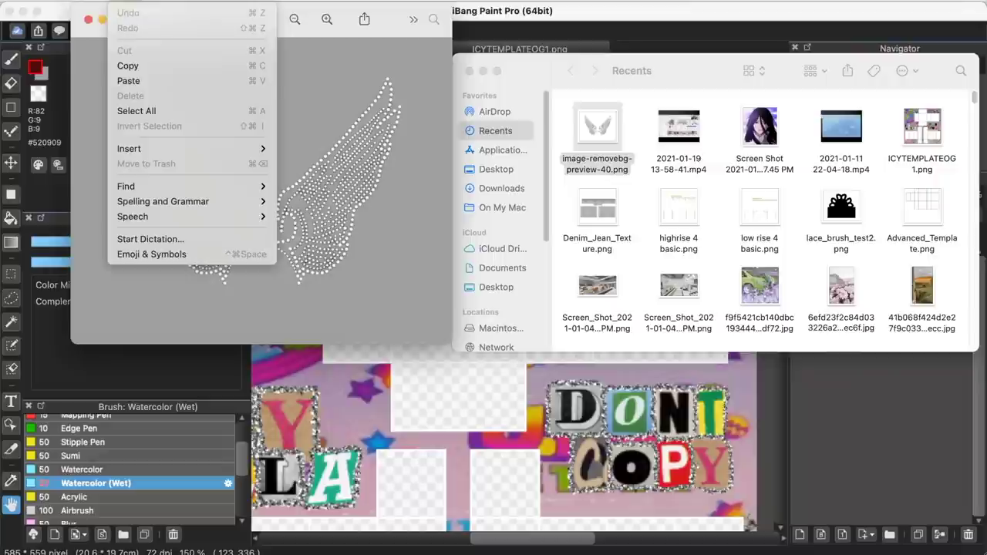
click(142, 66)
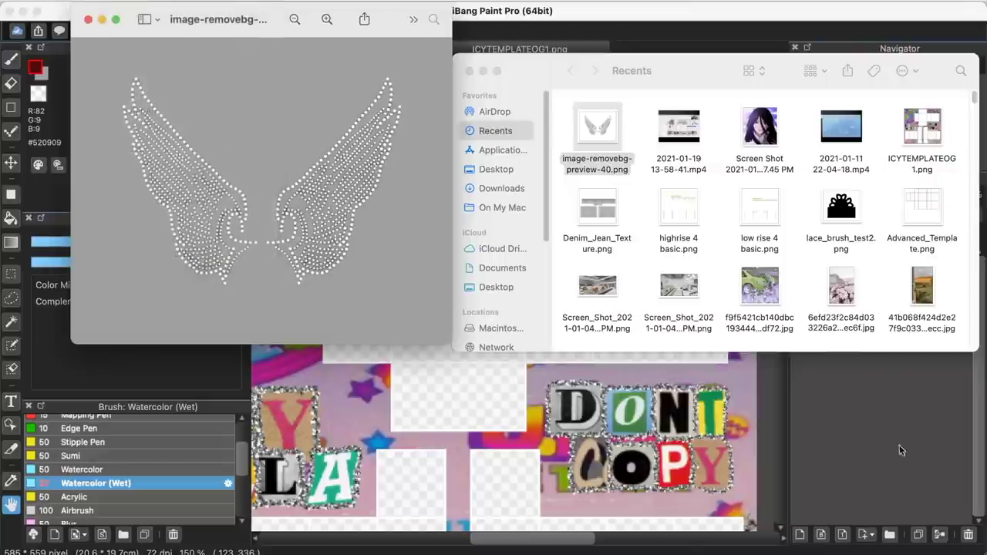
Switch back to MediBang Paint Pro, paste the wings as a new layer and move them up over the torso panels
click(899, 450)
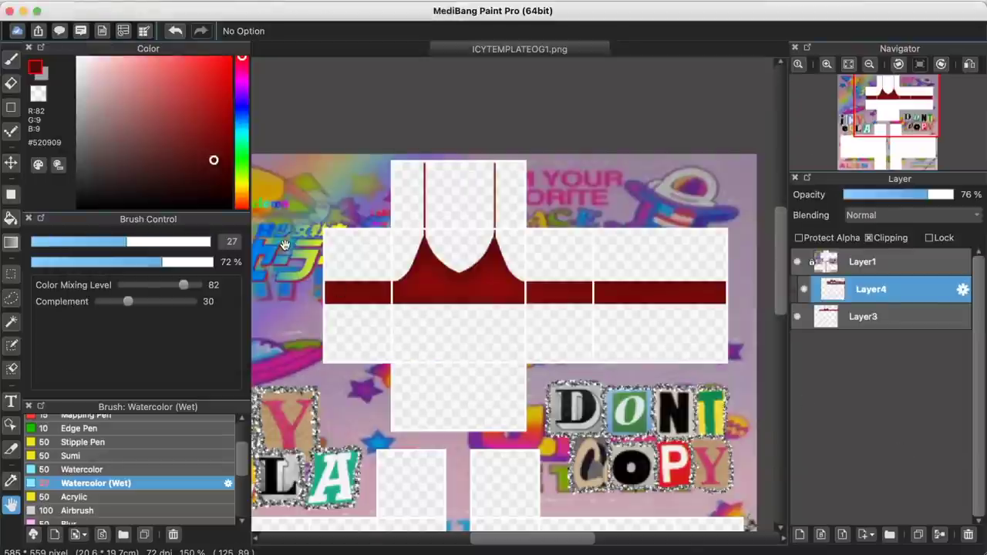
key(super+v)
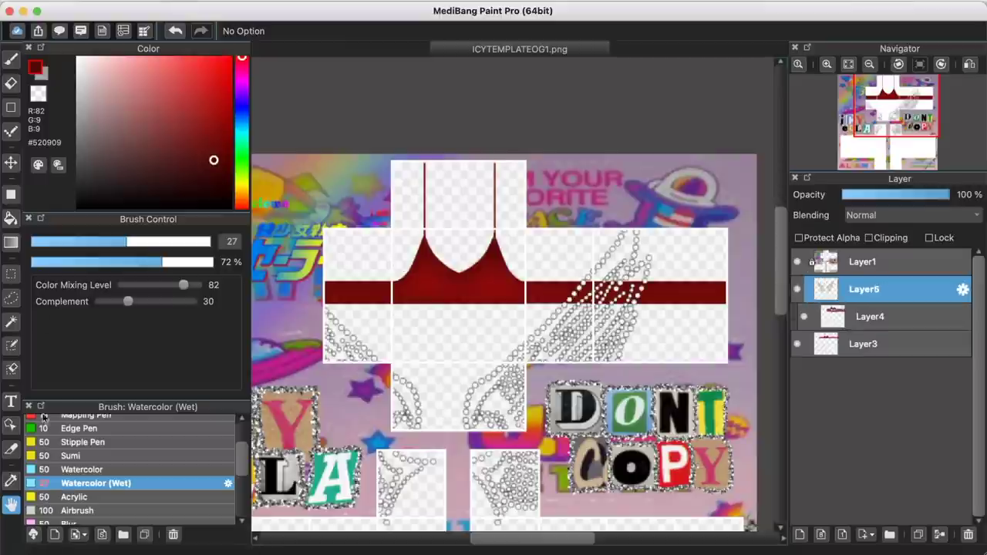
click(11, 163)
drag(513, 441, 569, 312)
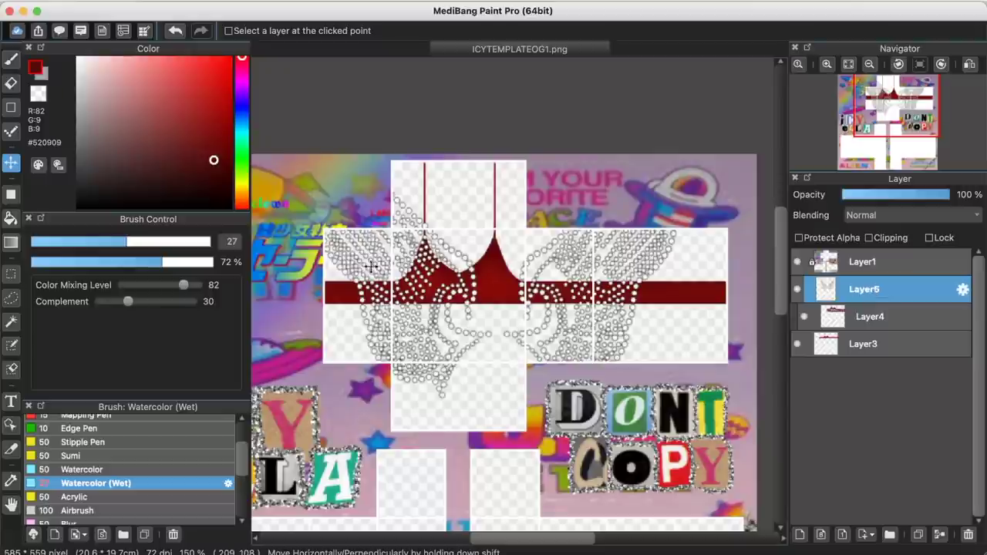
Shrink the pasted rhinestone wings and centre them on the red front panel just below the neckline
drag(437, 283, 422, 300)
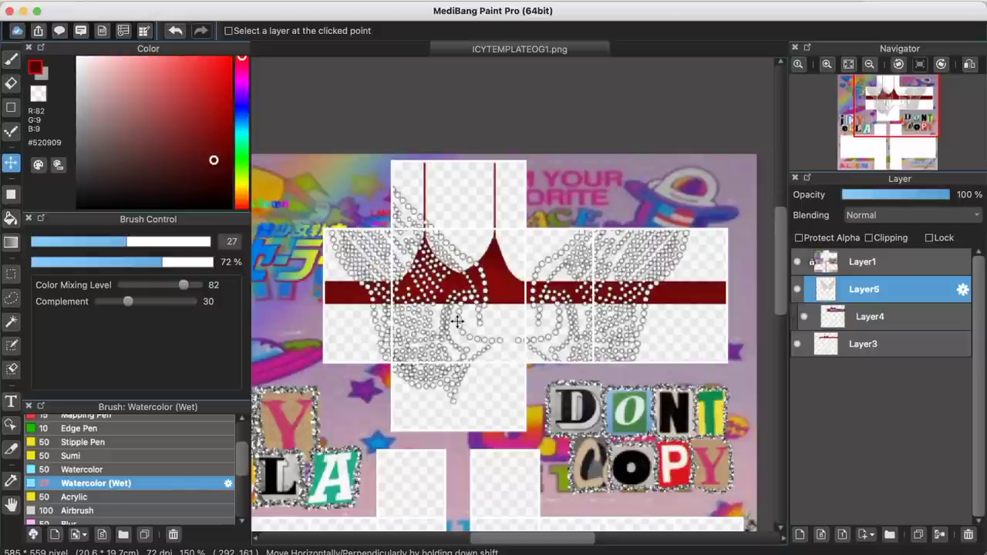
key(super+t)
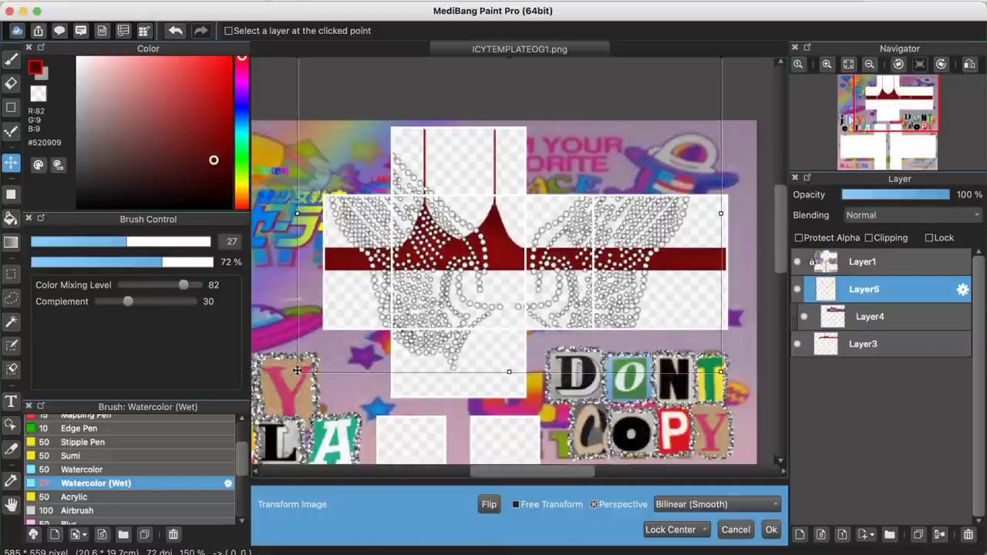
drag(296, 371, 461, 242)
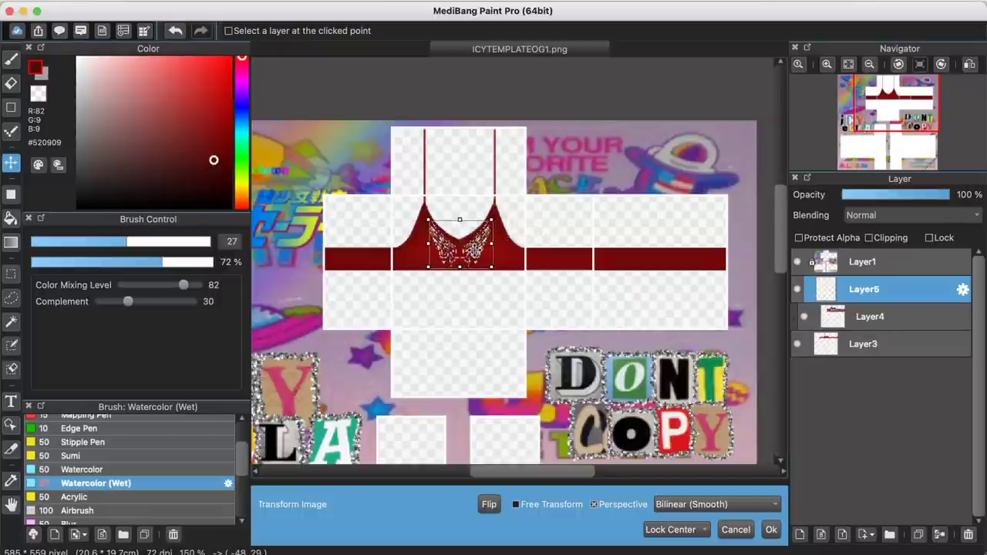
click(770, 530)
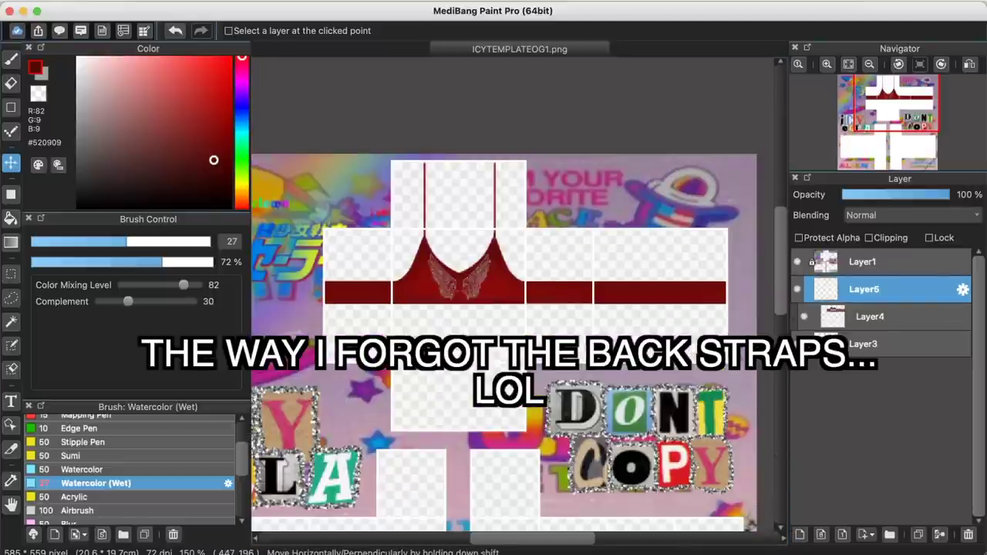
Examine the wings on the top and the whole clothing template at different magnifications
key(super+plus)
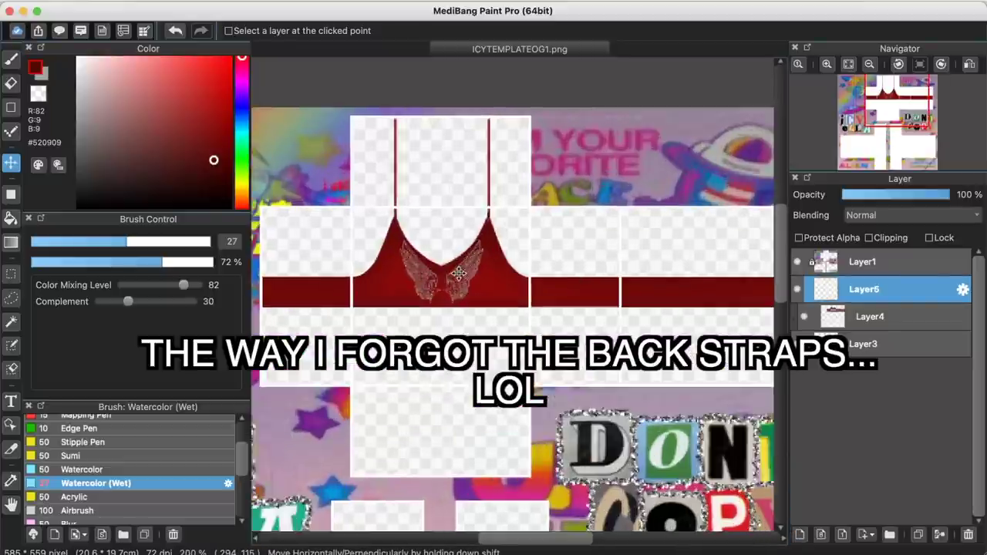
key(super+minus)
key(super+minus)
key(super+minus)
key(super+plus)
key(super+plus)
key(super+plus)
key(super+plus)
key(super+minus)
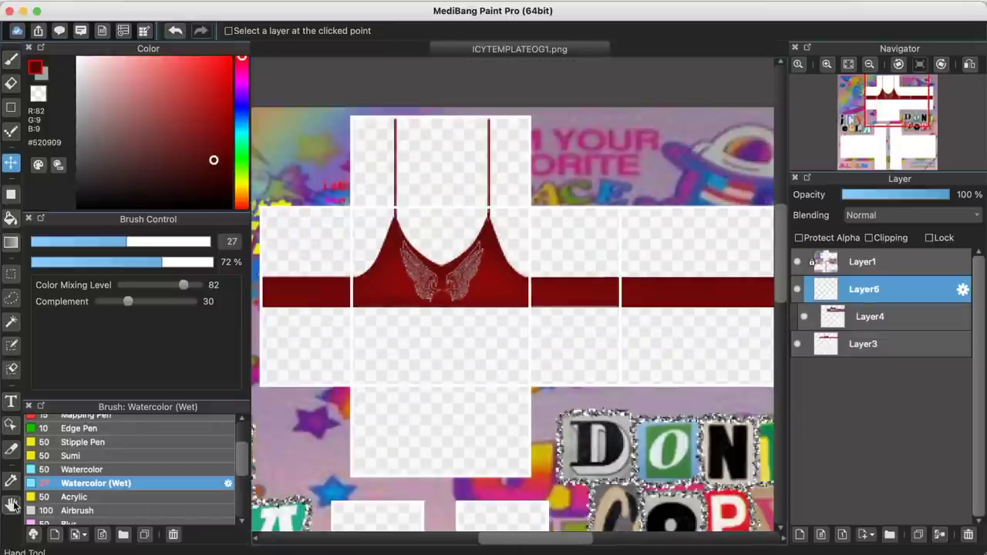
click(10, 505)
drag(357, 366, 449, 387)
key(super+plus)
drag(603, 395, 575, 403)
scroll(560, 403, down, 2)
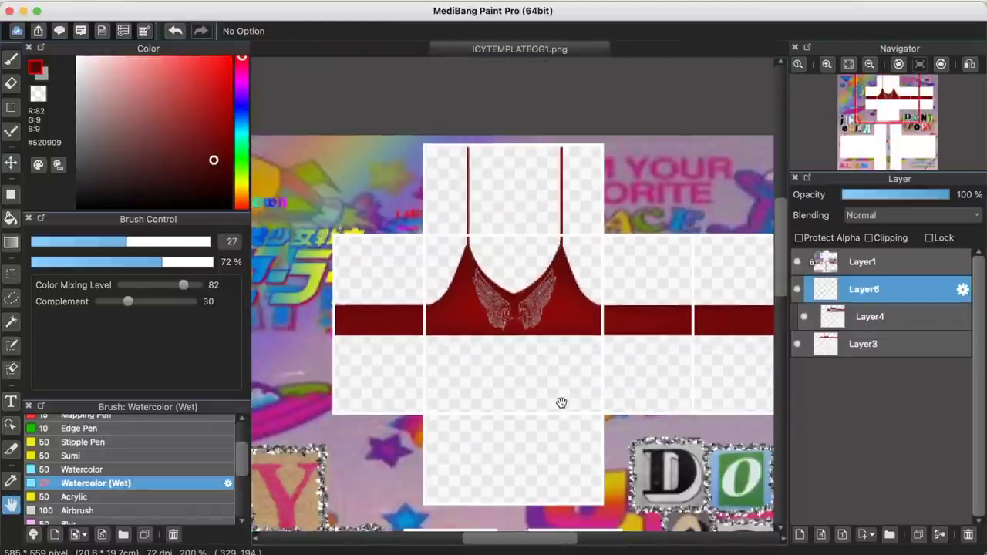
scroll(556, 393, up, 3)
scroll(556, 396, down, 4)
scroll(556, 395, down, 2)
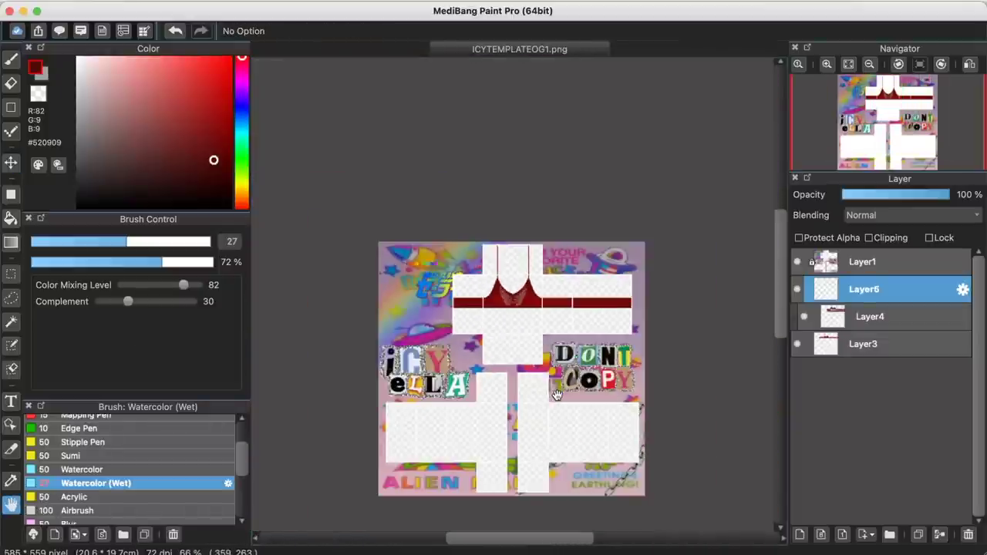
scroll(489, 293, up, 2)
scroll(578, 331, down, 2)
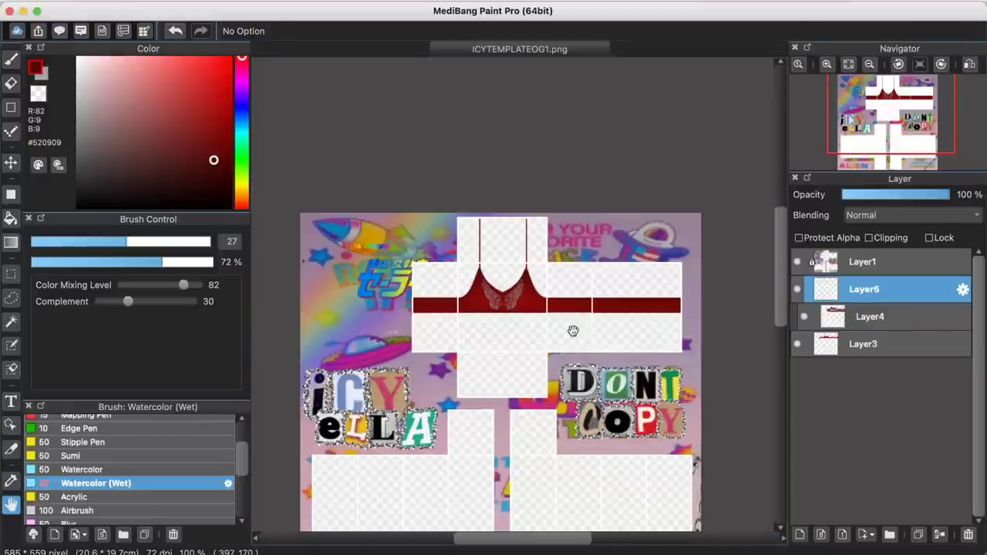
key(super+plus)
drag(627, 395, 631, 303)
key(super+minus)
drag(585, 331, 594, 294)
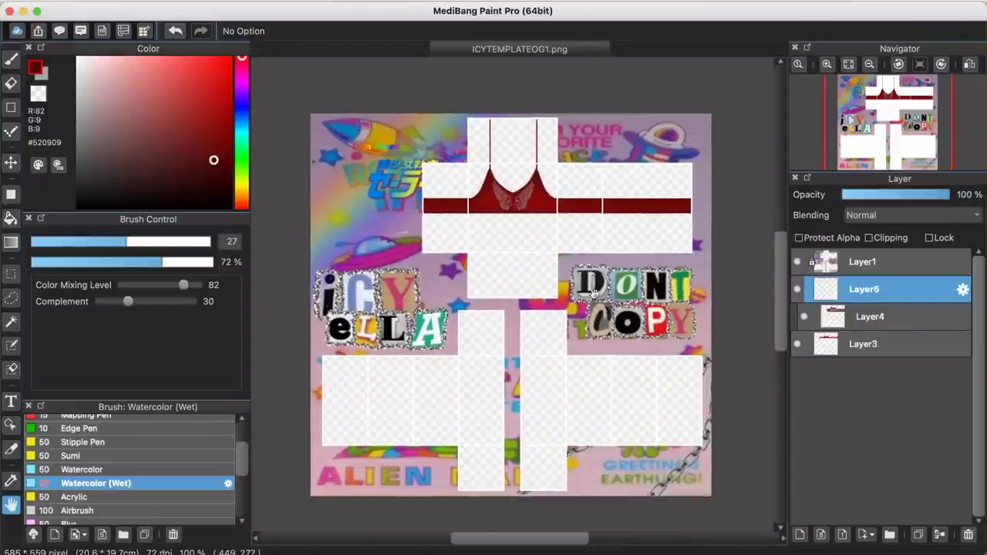
Export the template as a transparent PNG named "basic demo" to the iCloud Desktop folder
click(147, 2)
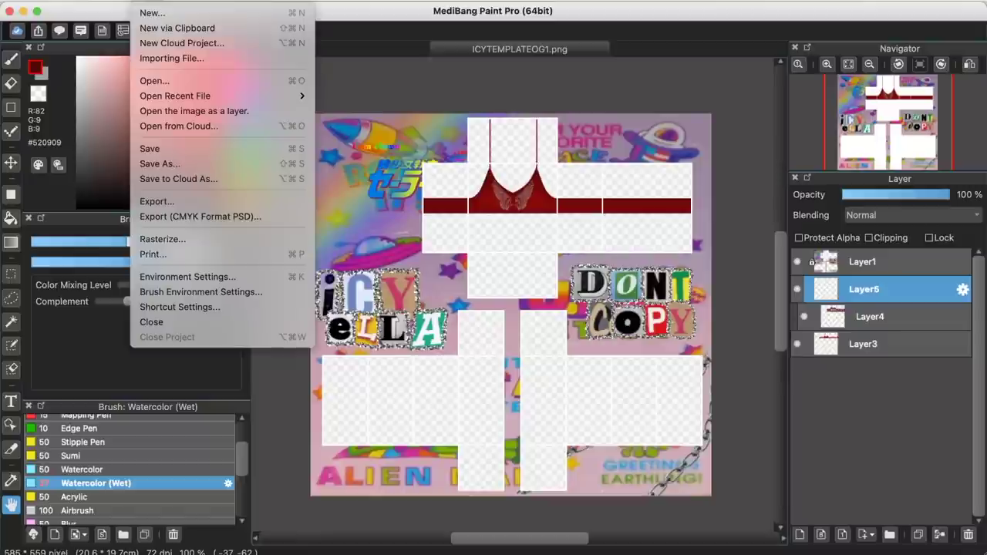
click(169, 202)
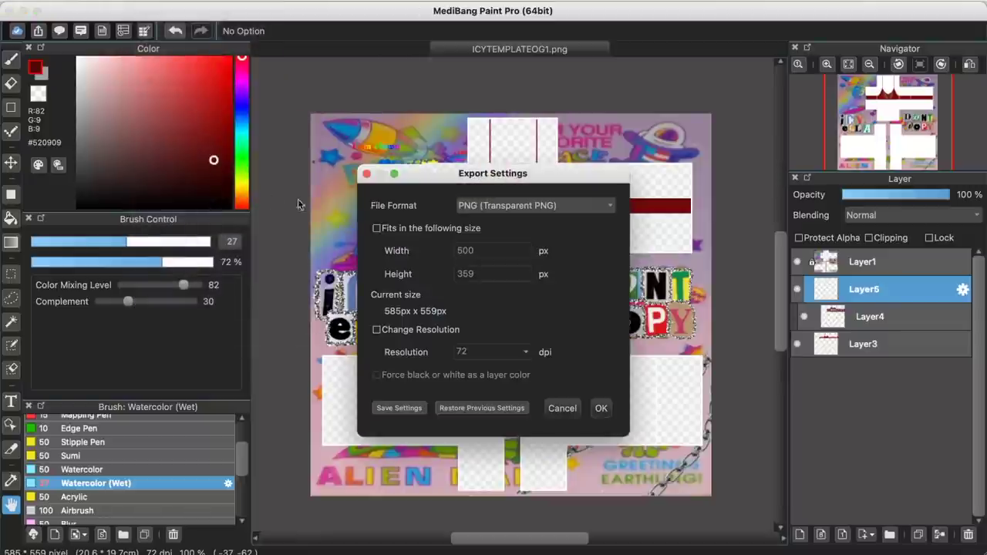
click(501, 205)
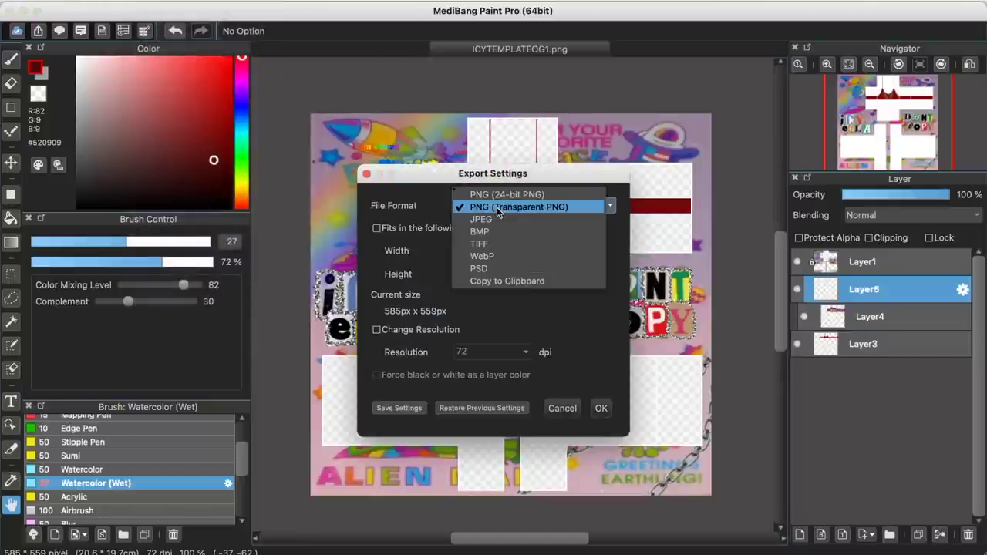
click(537, 208)
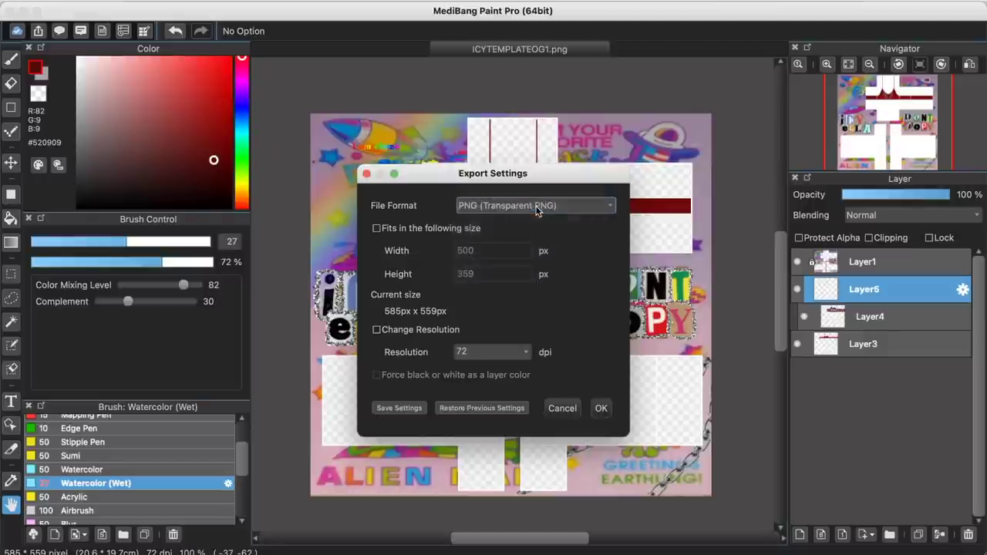
click(603, 408)
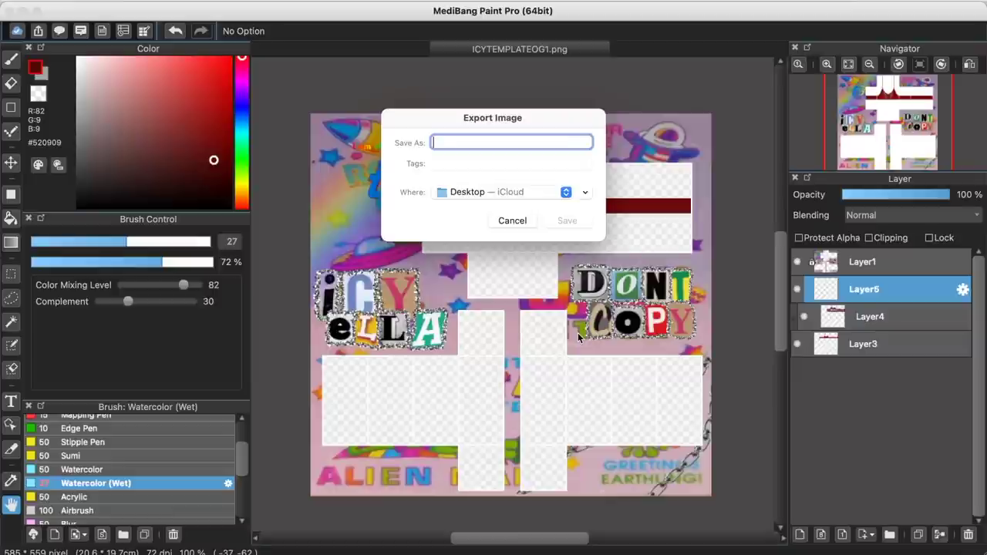
text(basic demo)
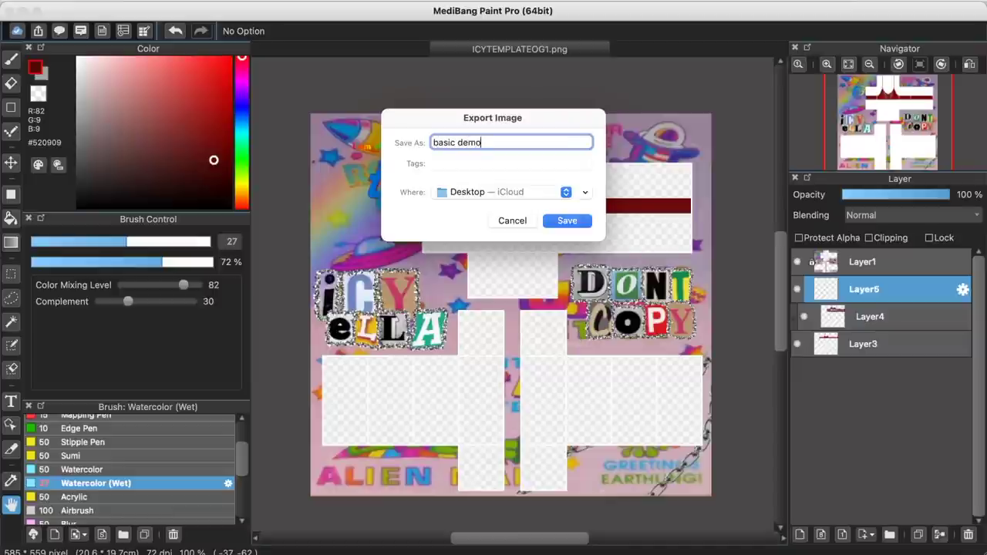
key(Return)
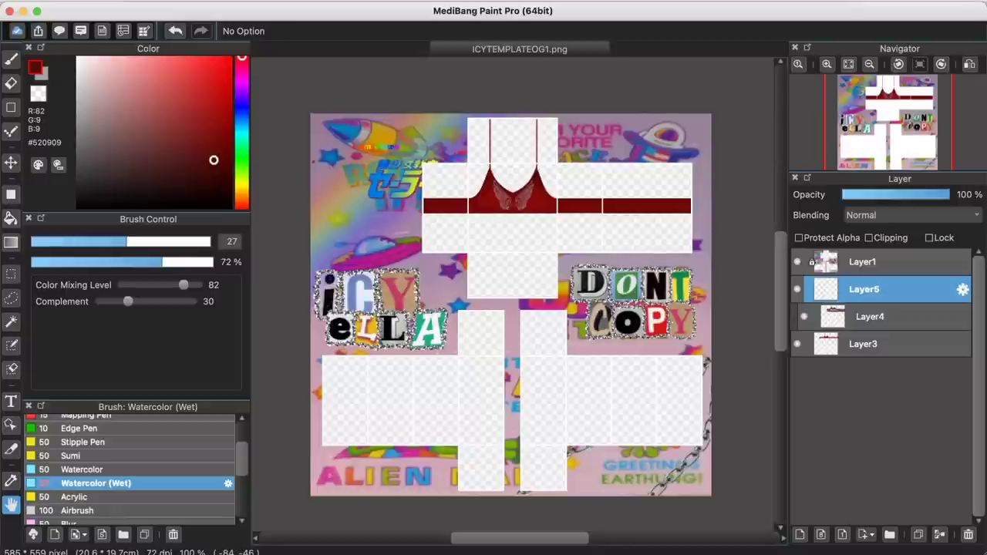
Save the project to My Cloud Saves with the title "basic demo" in Fullcolor (ARGB:32bit) mode
click(146, 2)
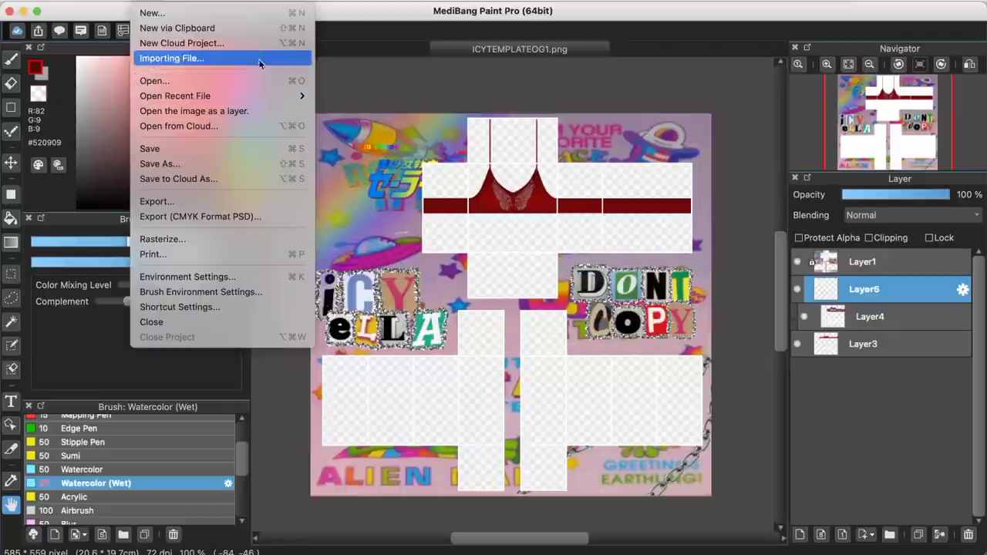
click(205, 178)
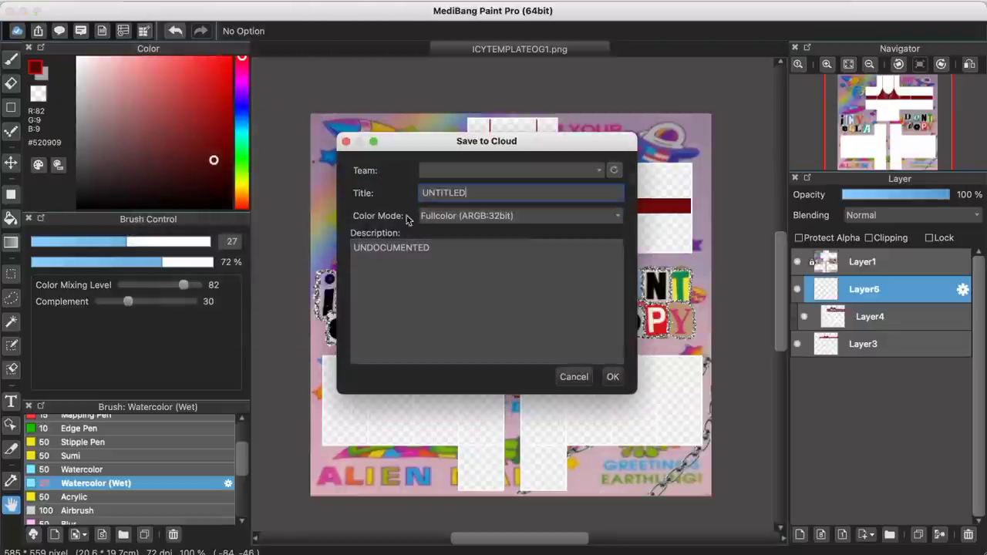
double_click(493, 192)
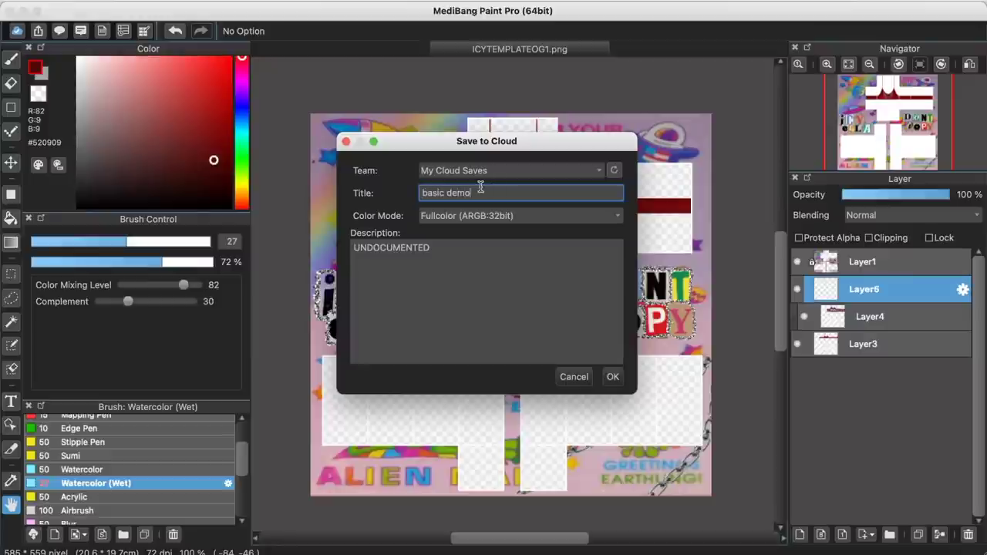
click(613, 378)
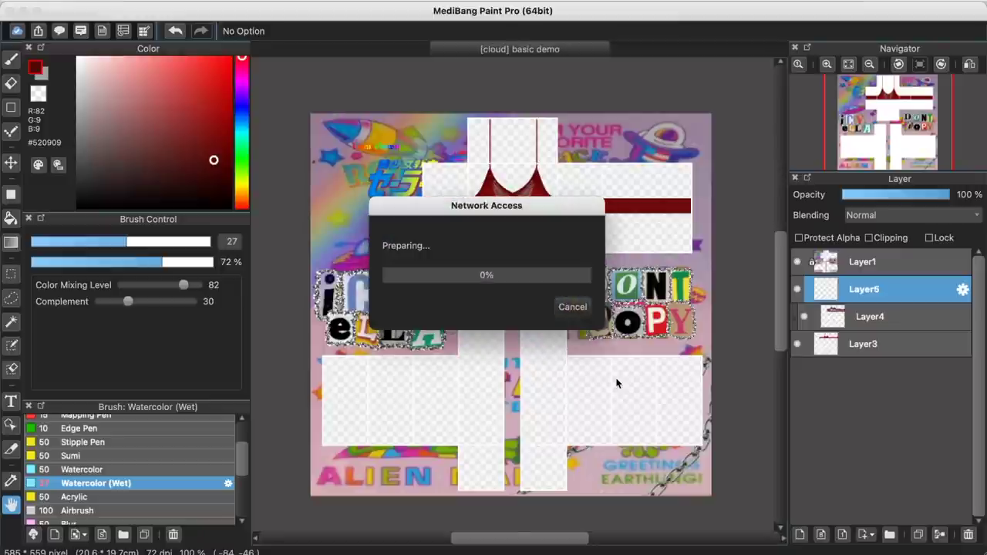